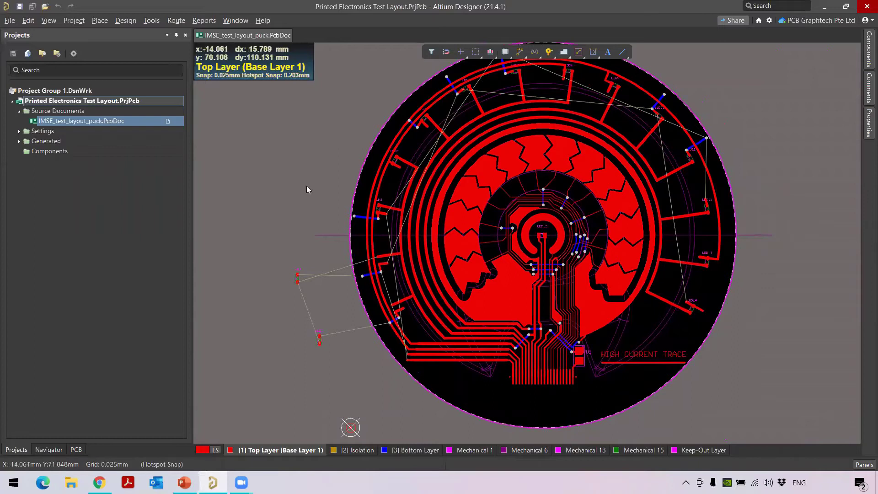
Close the components list and apply the priority 1 polar grid: 0.5°, 1mm radial, 1–74mm radius
click(865, 62)
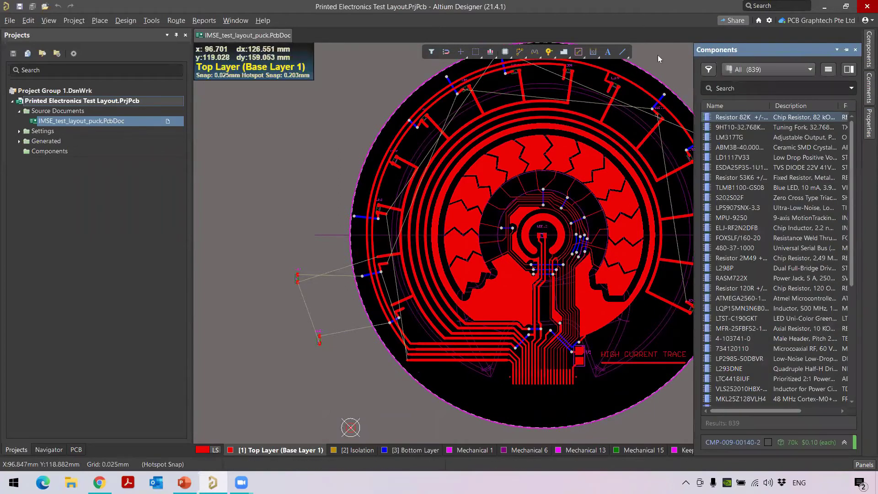
click(865, 121)
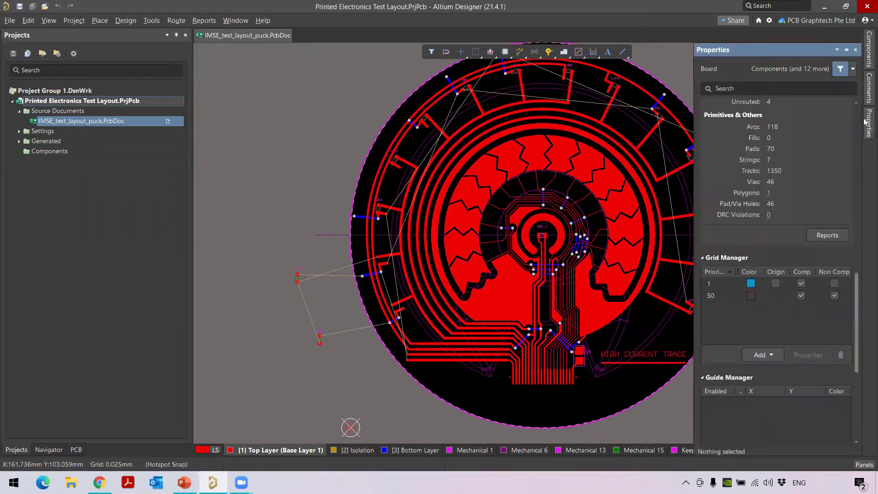
scroll(783, 168, down, 3)
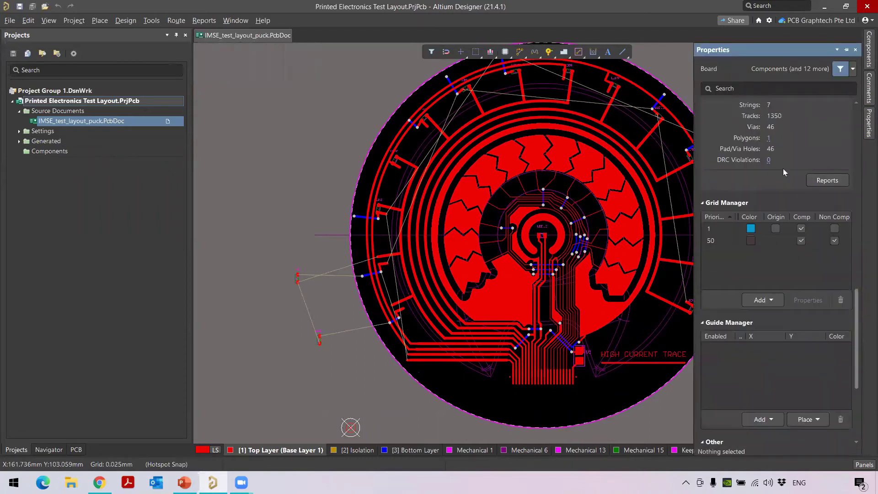
click(725, 229)
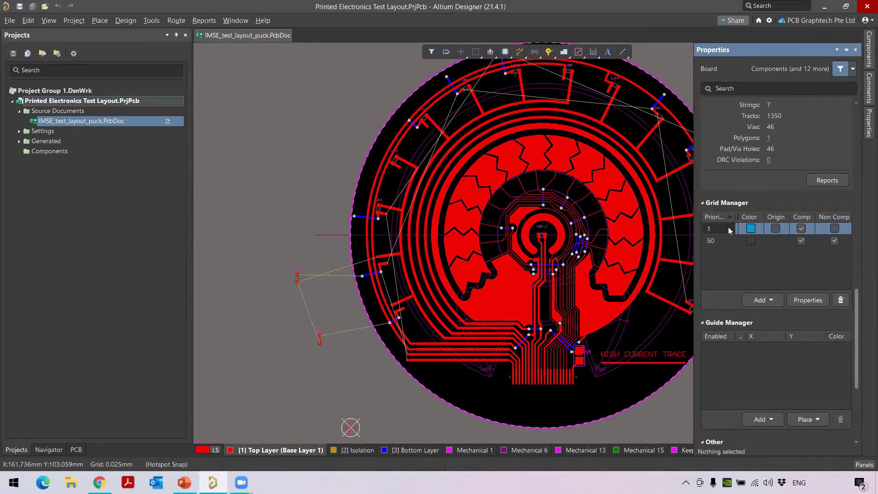
double_click(727, 227)
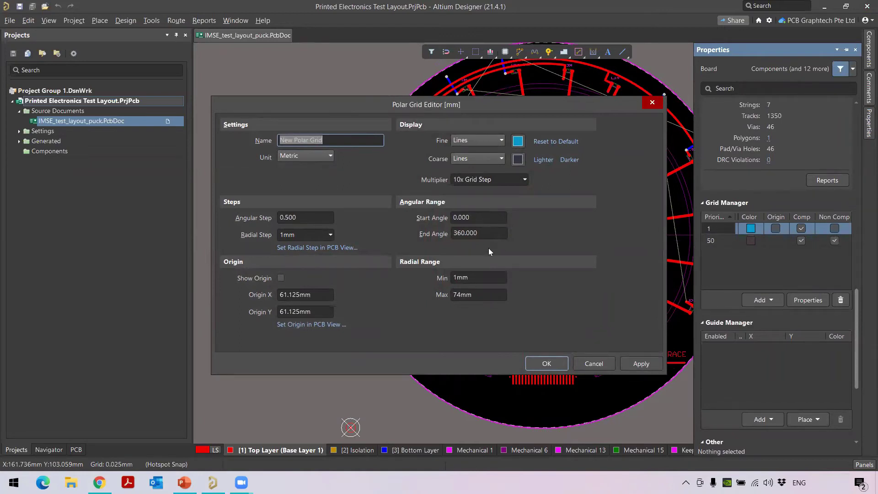
click(545, 363)
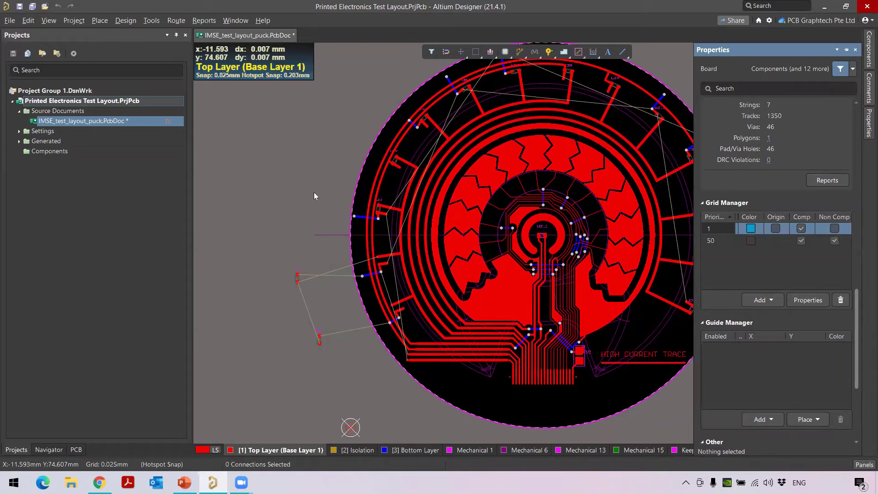
ctrl+scroll(361, 256, up, 3)
ctrl+scroll(411, 300, up, 1)
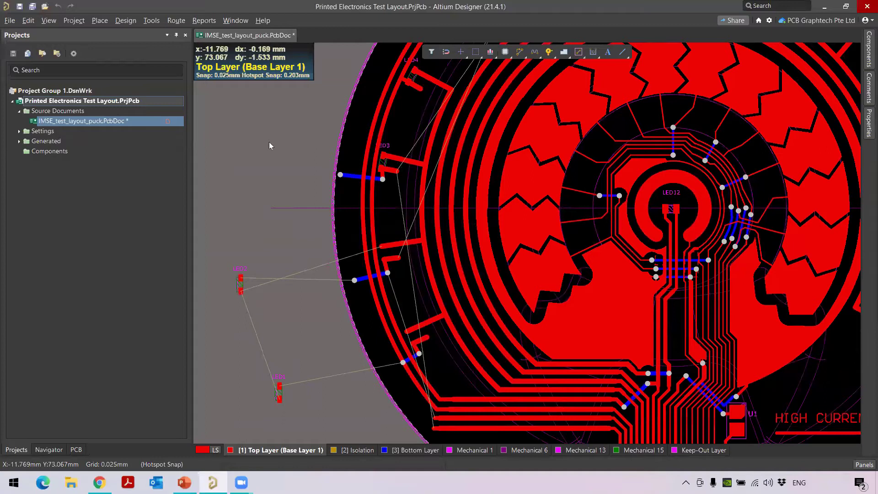
click(129, 21)
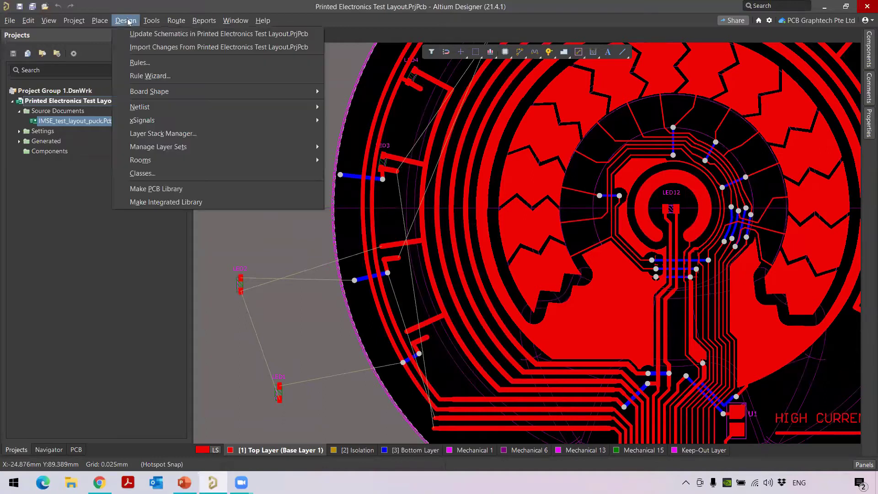
Open the Layer Stack Manager showing the 0.135mm Bottom Layer, Isolation and Top Layer stackup
click(157, 136)
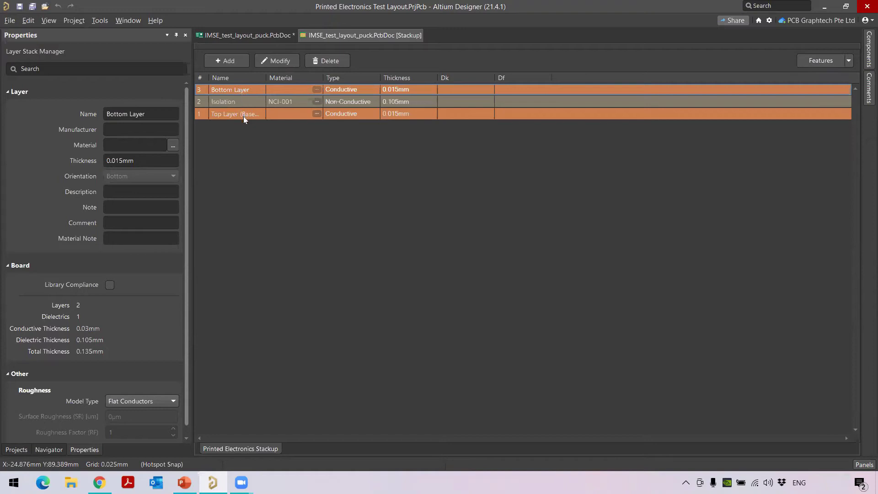
click(99, 20)
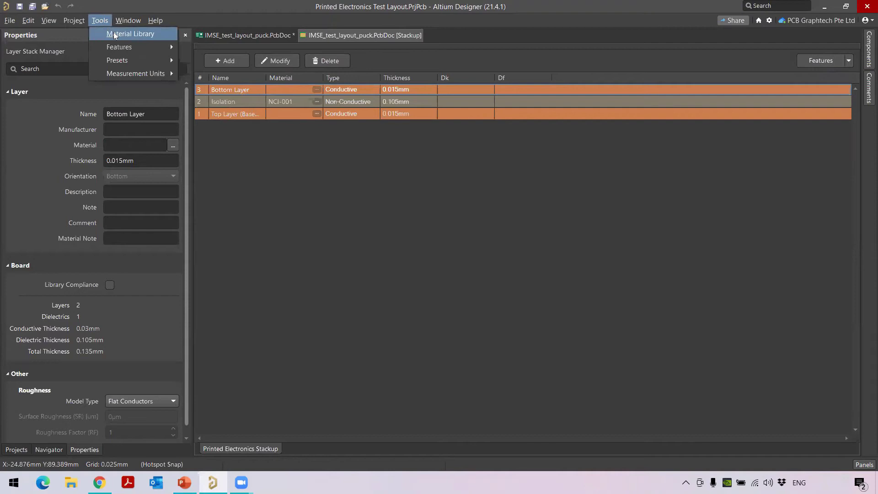
Browse the Conductive materials in the Material Library, then close it without adding anything
click(113, 32)
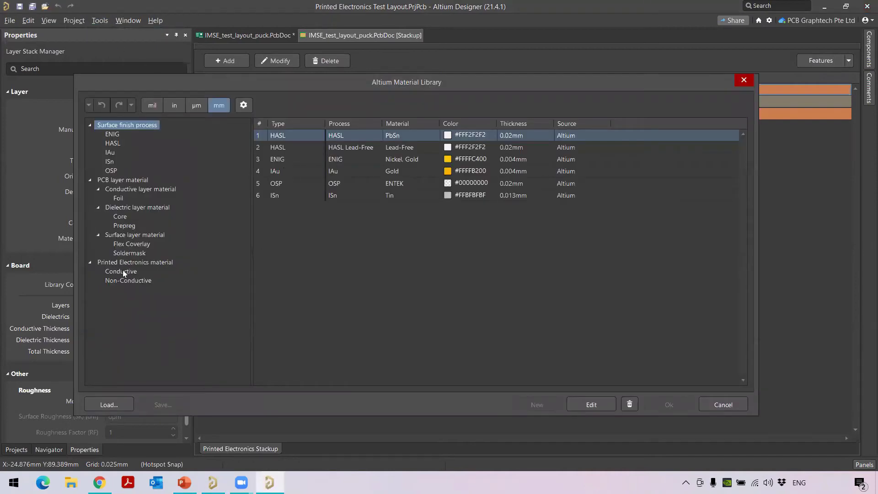
click(121, 271)
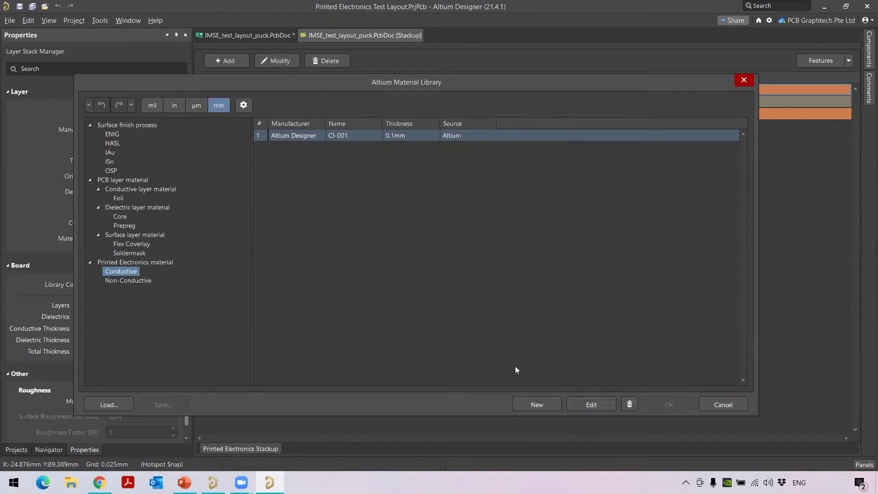
click(532, 405)
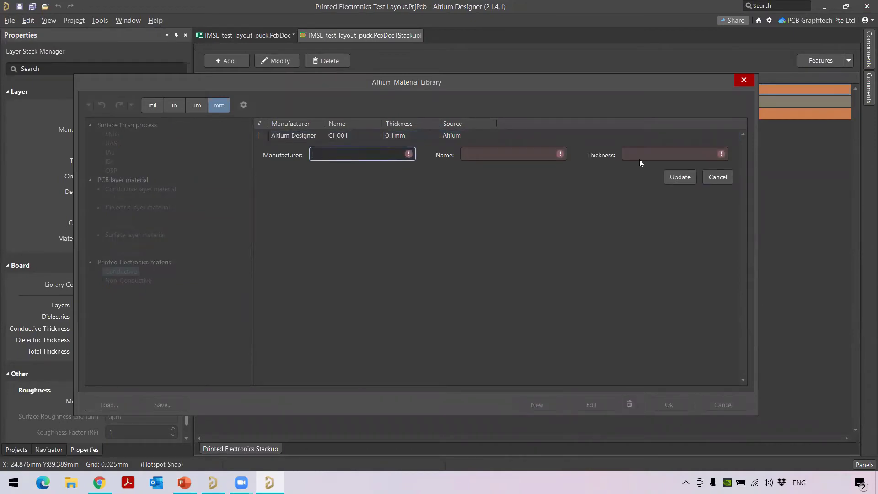
click(744, 81)
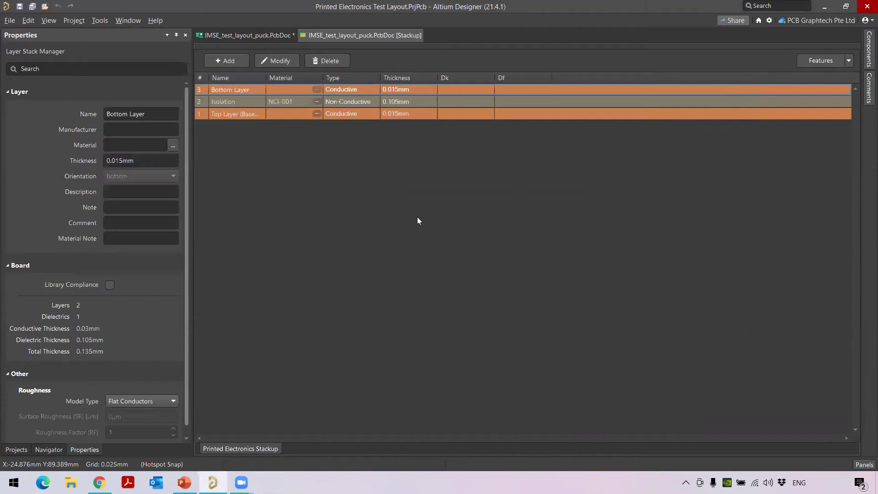
Assign CI-001 conductive ink to the Bottom Layer, save the stackup, and return to the layout
click(316, 90)
click(326, 130)
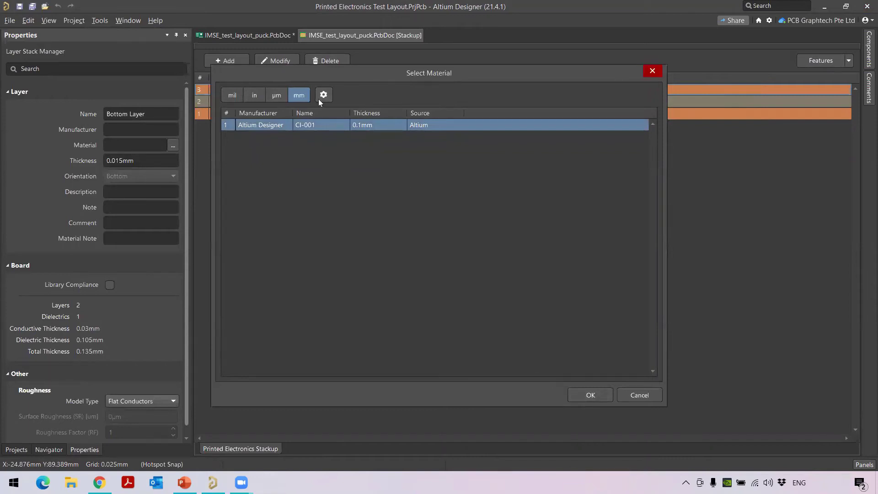
click(582, 394)
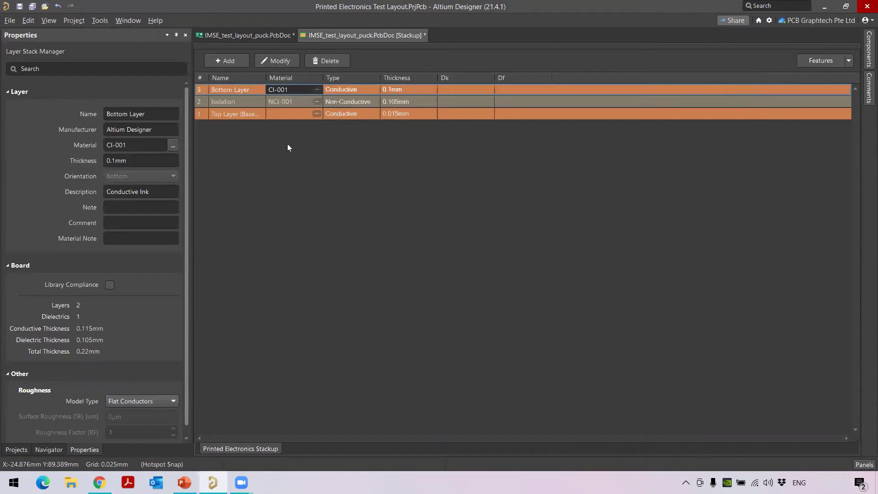
key(ctrl+s)
click(244, 35)
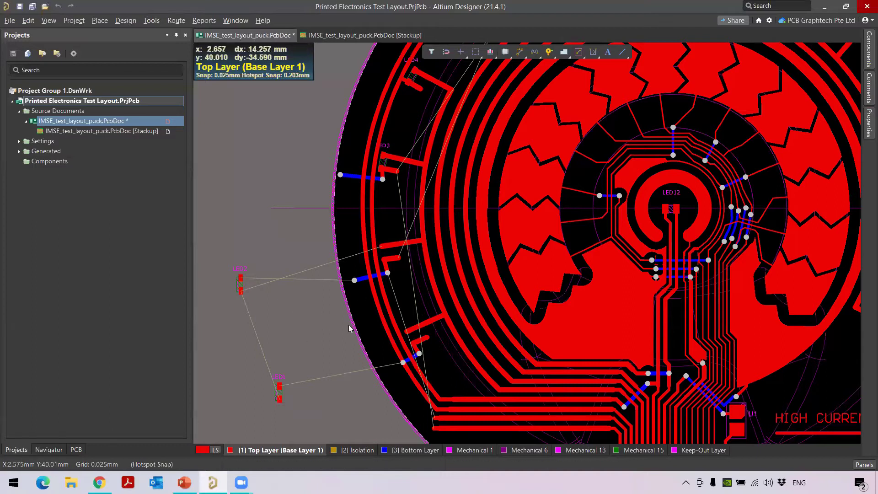
Drag LED1 and LED2 onto the puck's left edge beside their connections, then recentre the board
right_drag(321, 408, 289, 355)
ctrl+scroll(267, 342, up, 2)
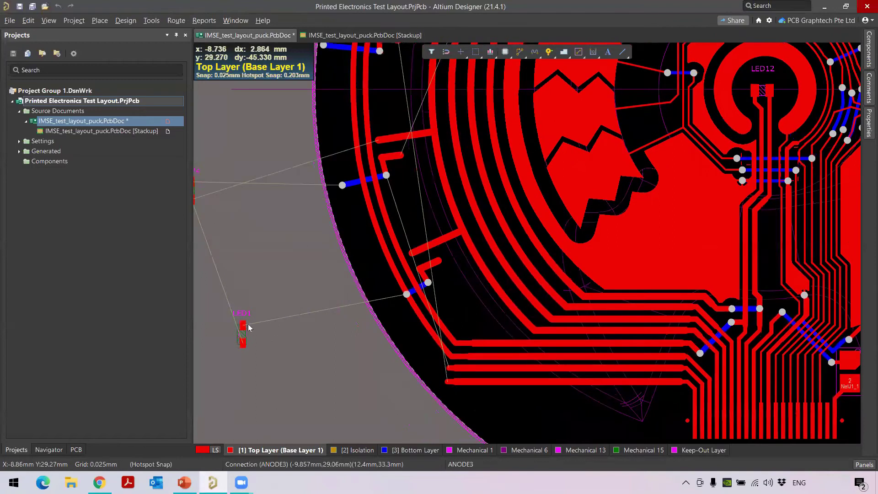
drag(243, 327, 421, 272)
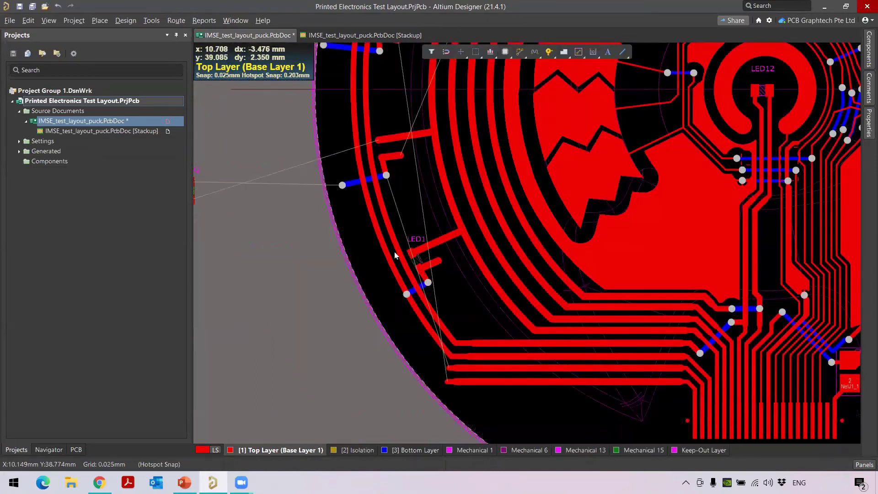
right_drag(194, 200, 278, 246)
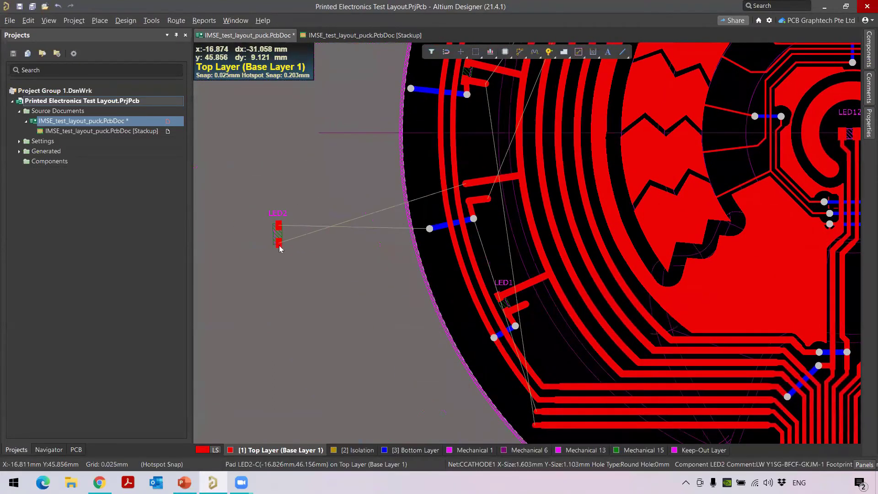
drag(278, 246, 468, 188)
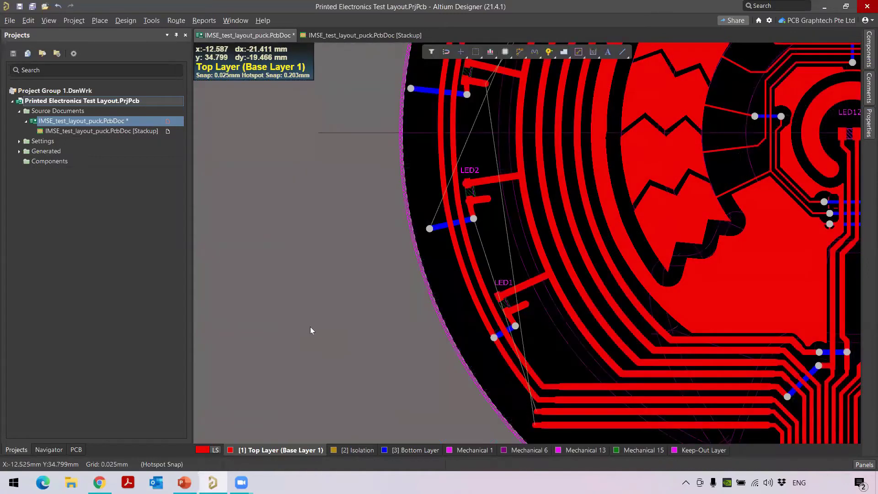
ctrl+scroll(607, 210, down, 1)
ctrl+scroll(606, 210, down, 2)
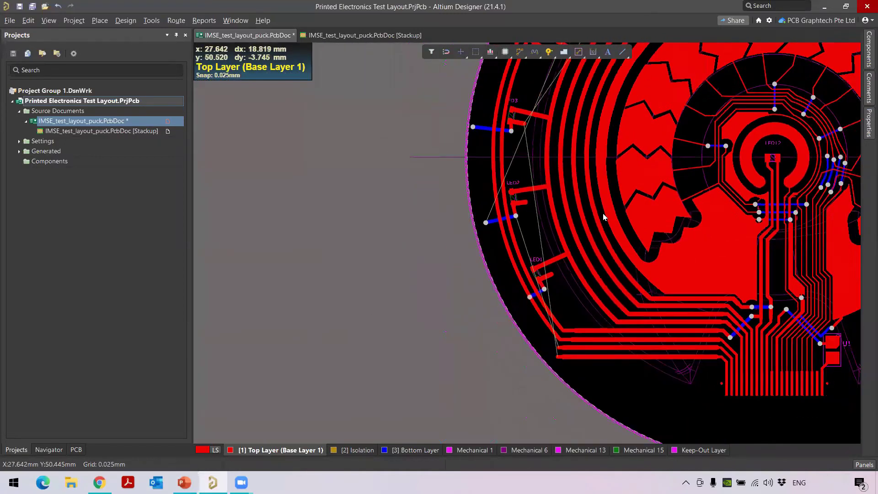
right_drag(681, 232, 420, 332)
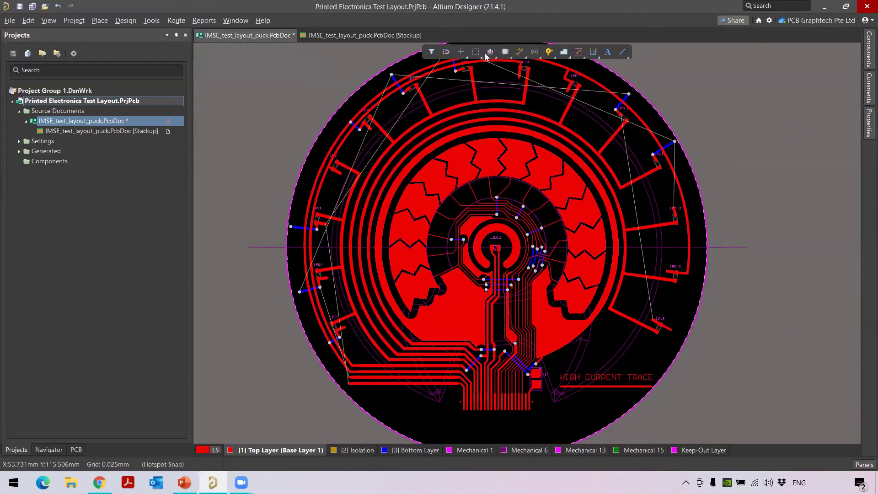
Start an ANODE1 route near LED1 in Follow and walkaround modes, then abandon it
scroll(344, 308, down, 4)
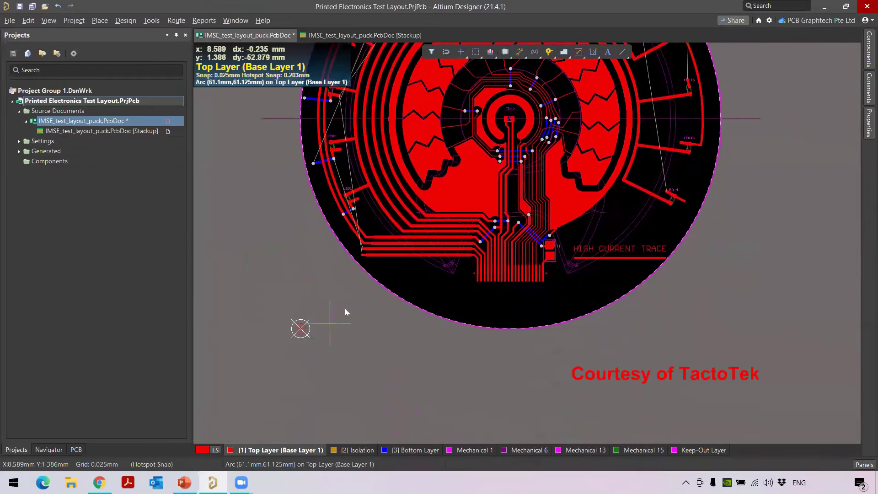
scroll(424, 245, up, 4)
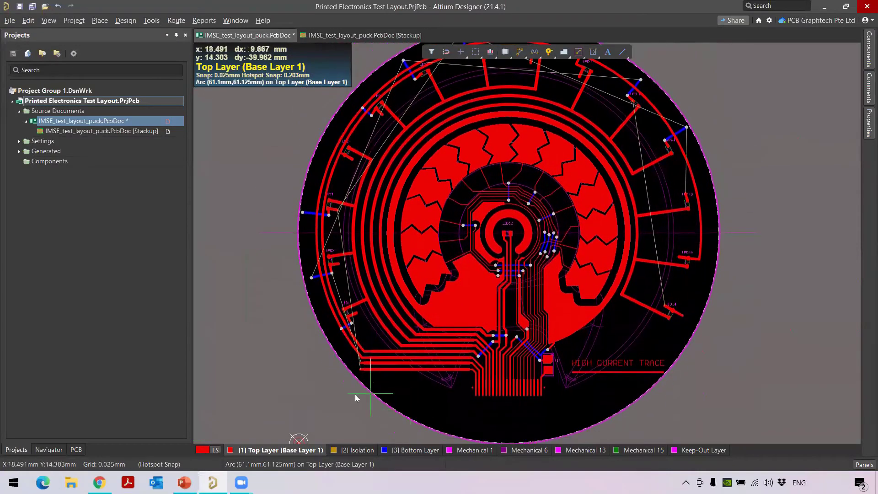
ctrl+scroll(322, 372, up, 3)
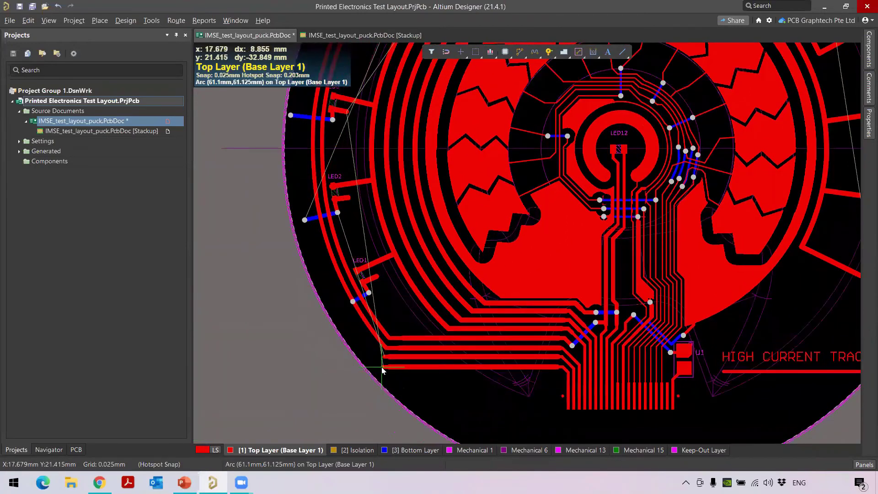
click(384, 367)
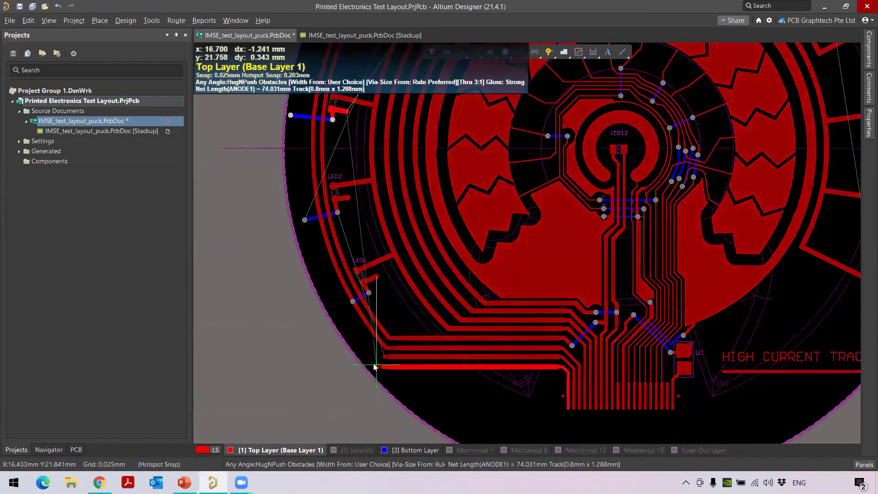
key(shift+f)
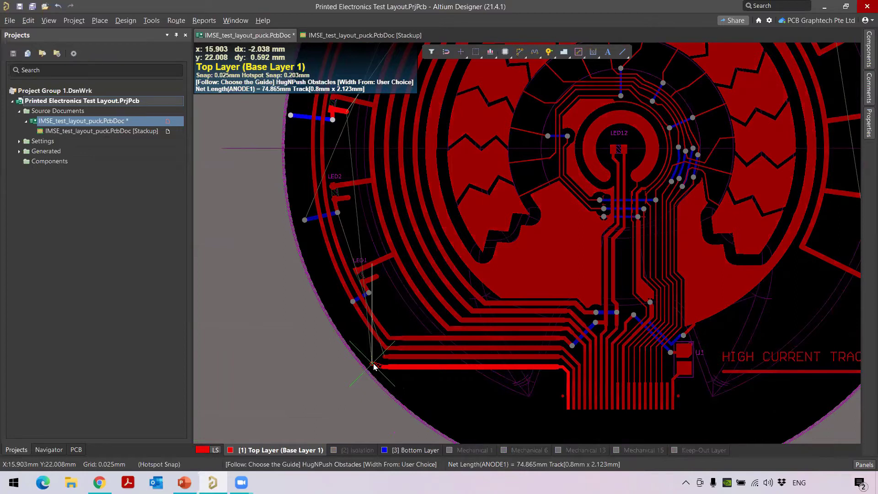
key(shift+r)
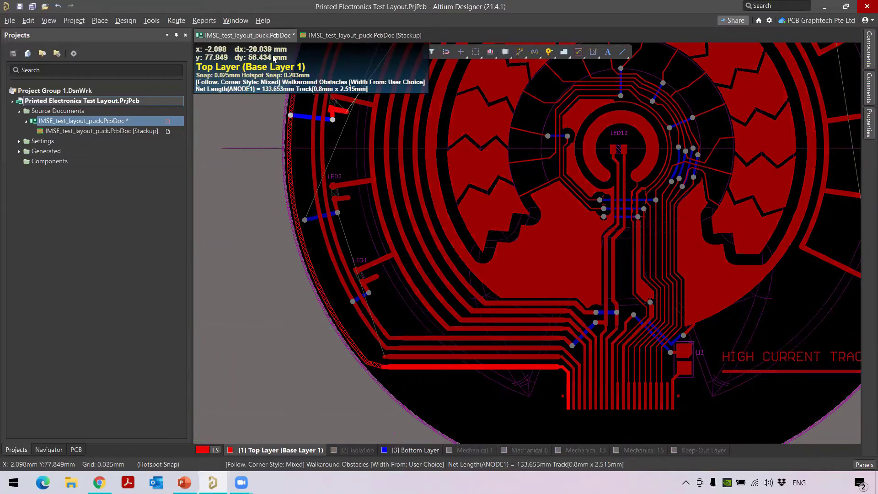
scroll(283, 58, up, 5)
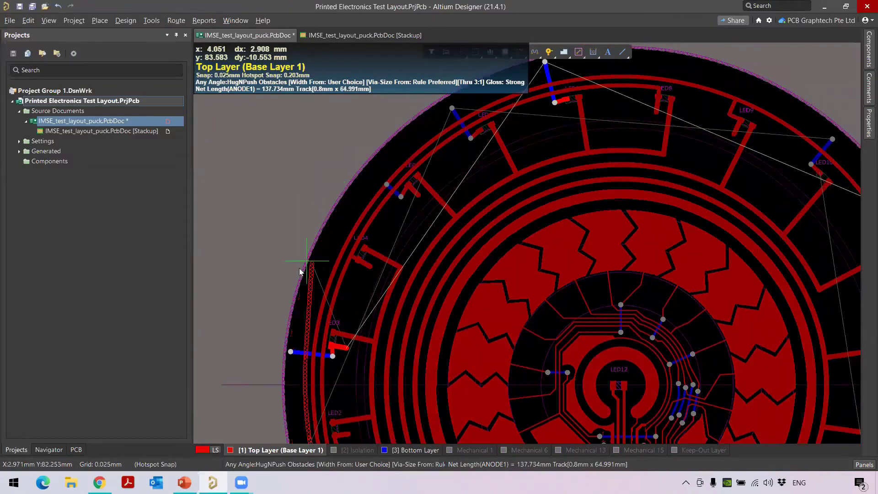
scroll(297, 366, down, 2)
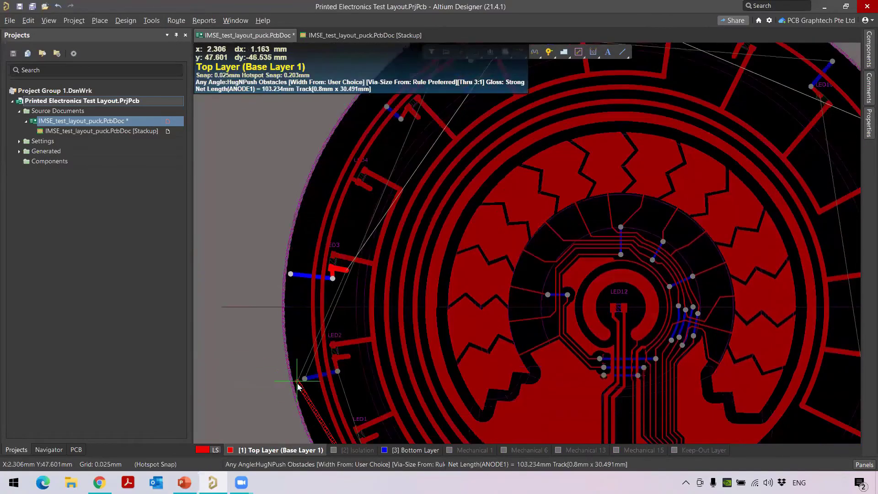
scroll(301, 388, down, 3)
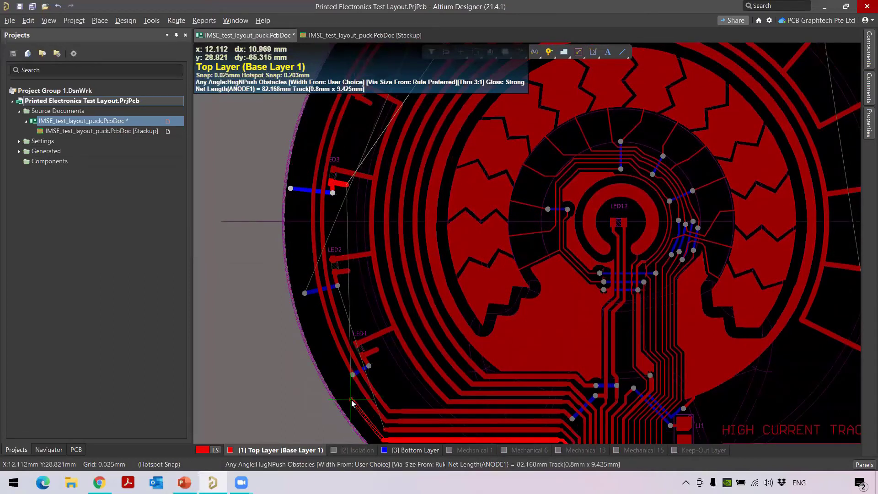
right_click(352, 403)
scroll(387, 390, down, 2)
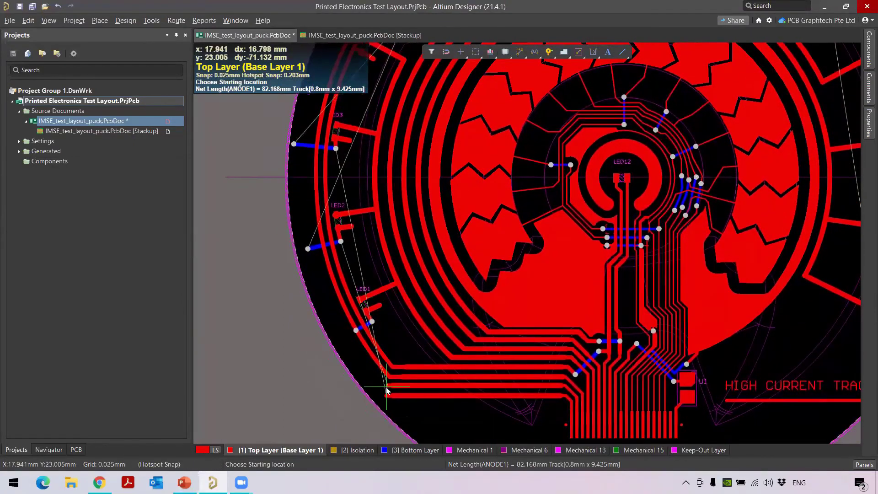
Route the ANODE1 track from LED1 along the board edge contour in Follow mode
click(386, 396)
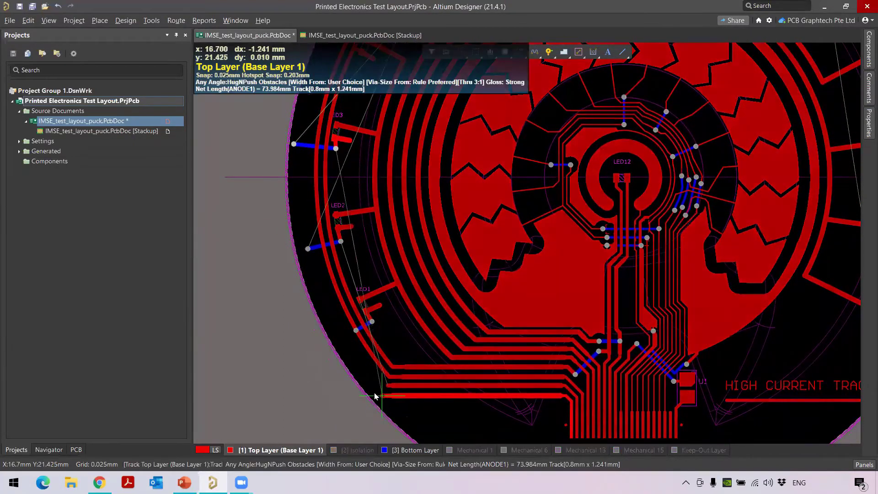
key(shift+f)
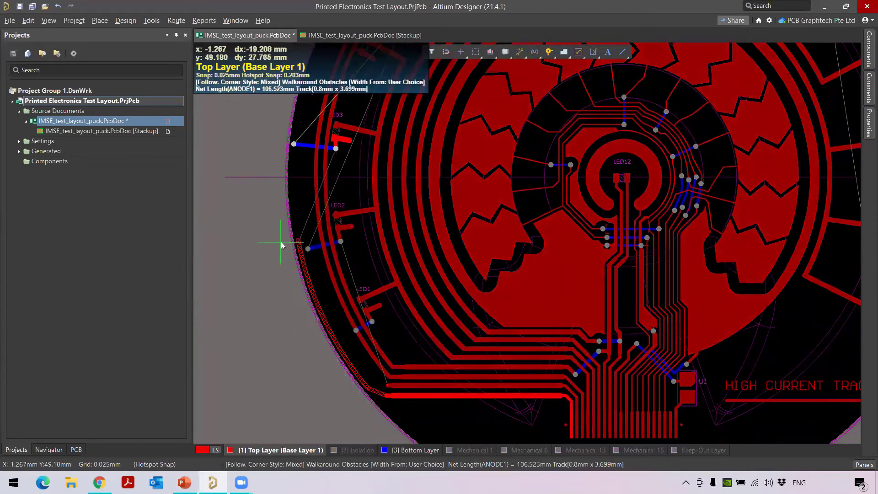
scroll(294, 55, up, 2)
scroll(294, 55, up, 4)
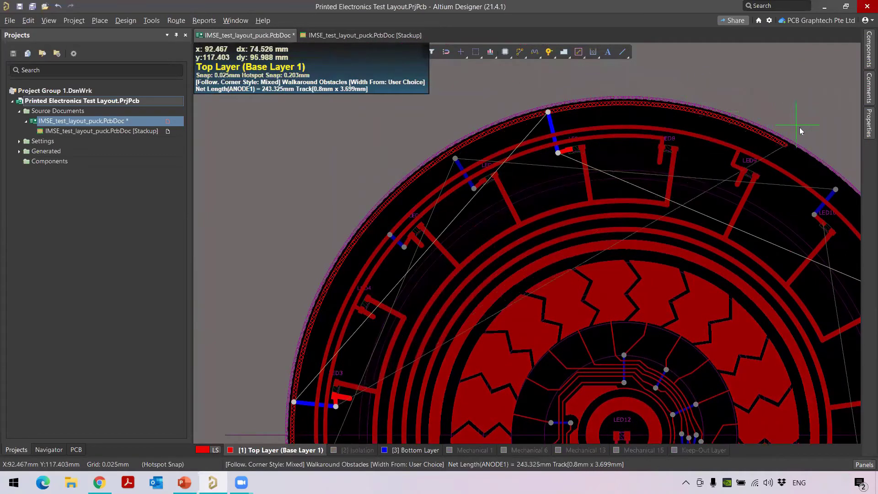
key(shift+h)
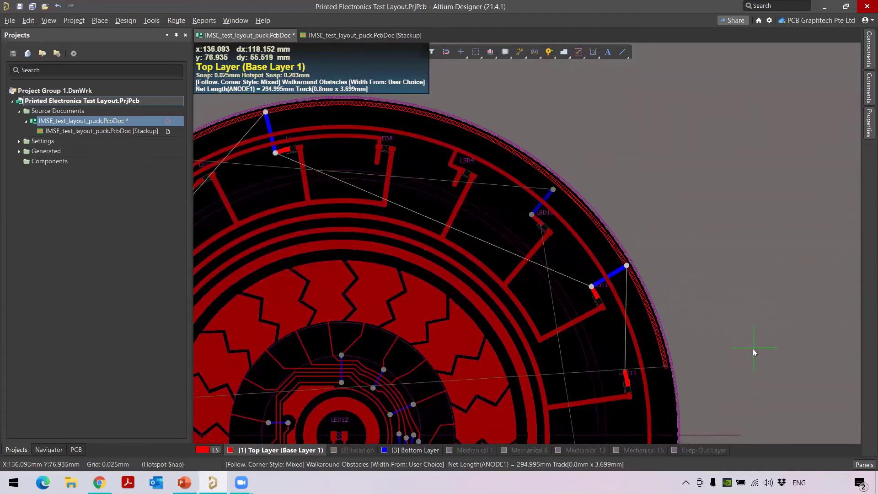
ctrl+scroll(751, 349, up, 1)
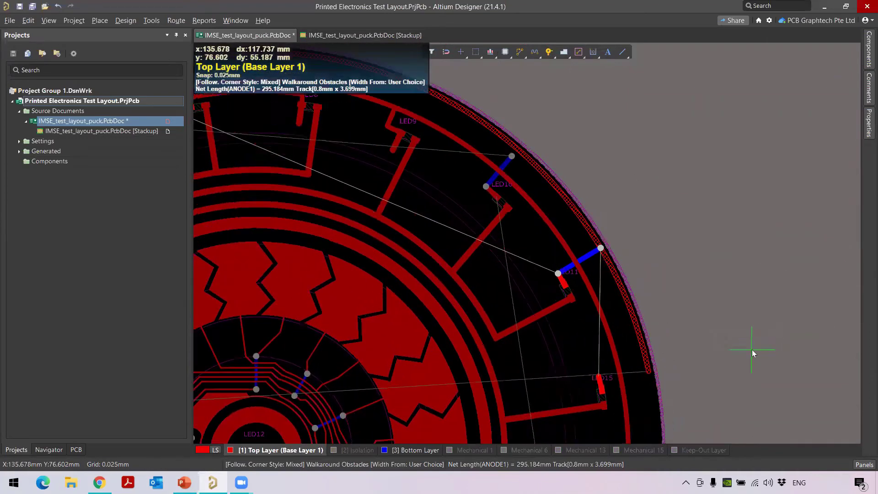
click(689, 360)
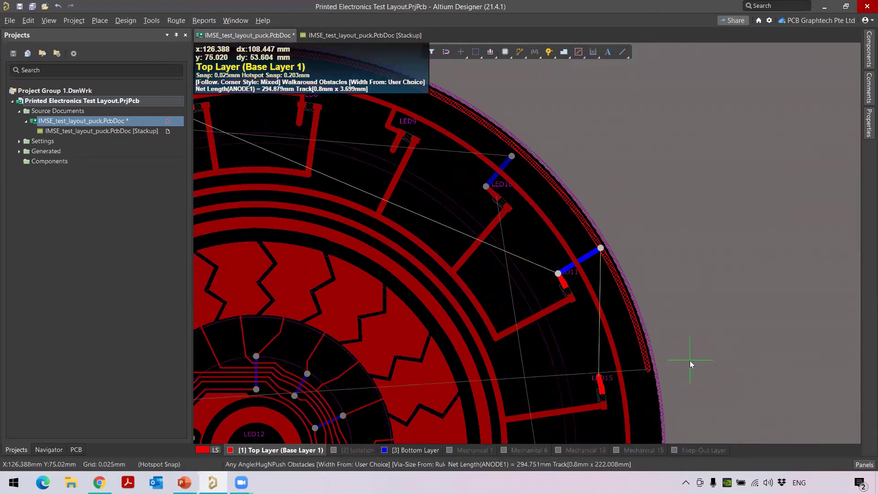
right_click(690, 361)
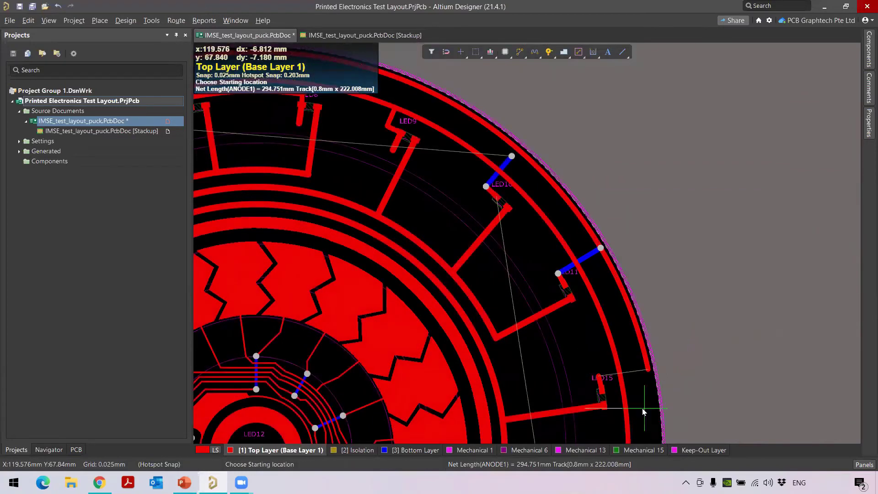
right_click(699, 344)
ctrl+scroll(629, 365, up, 2)
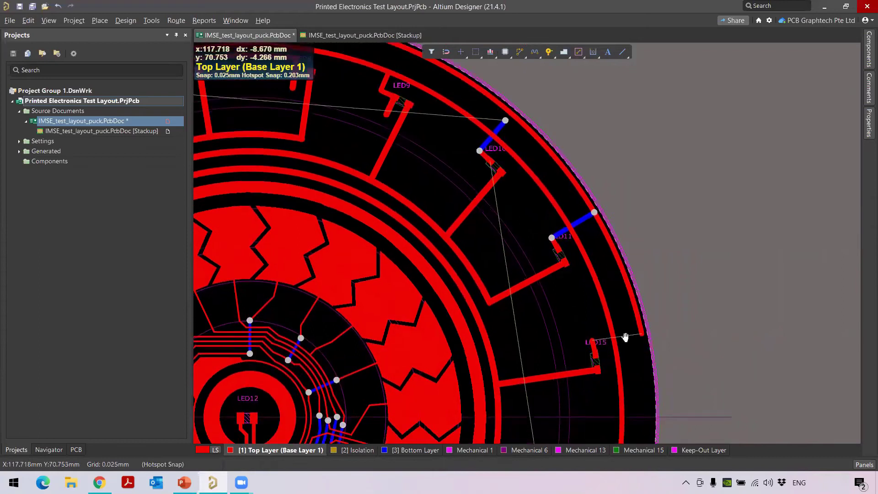
ctrl+scroll(601, 289, up, 3)
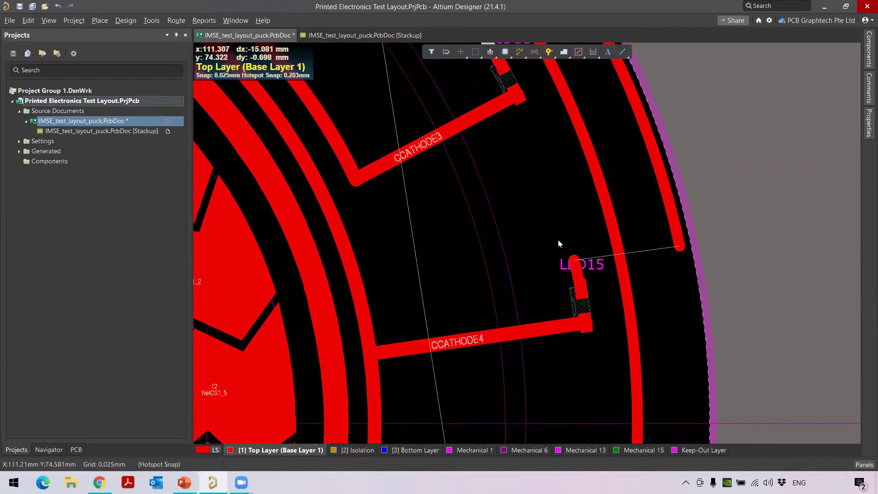
scroll(537, 204, up, 2)
Route from the LED15 pad through a via onto the Bottom Layer, checking the track width
click(529, 56)
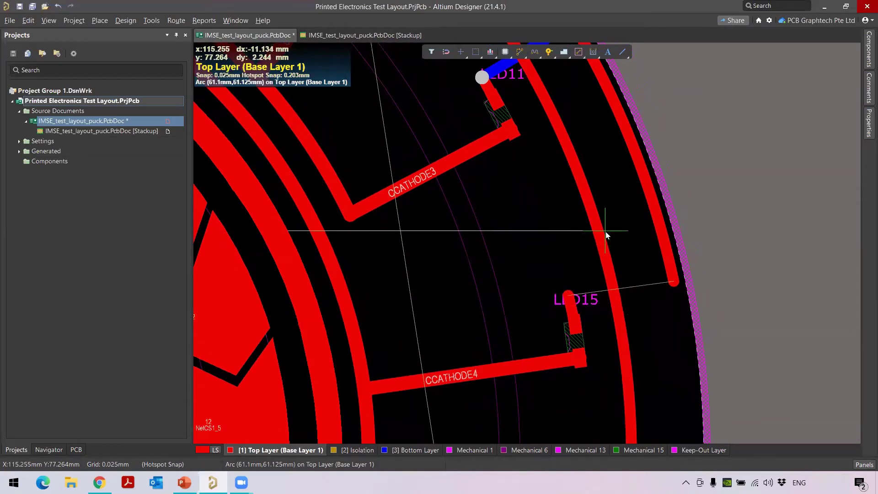
click(567, 299)
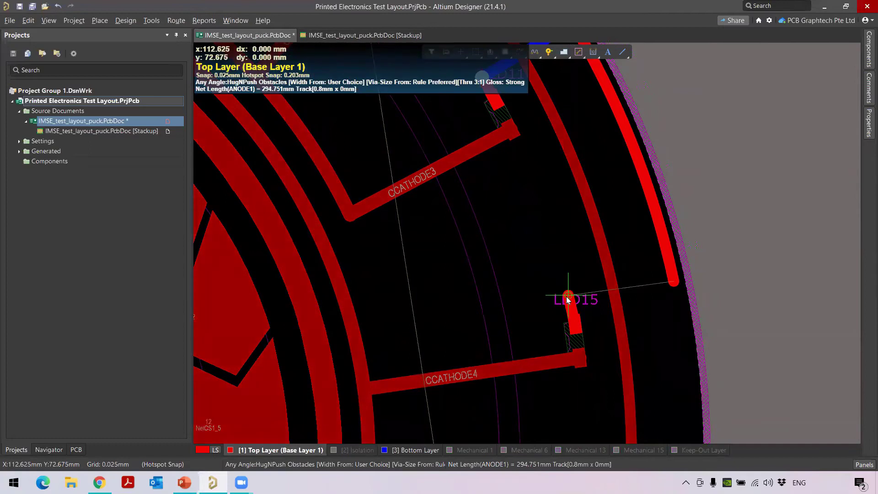
key(KP_Multiply)
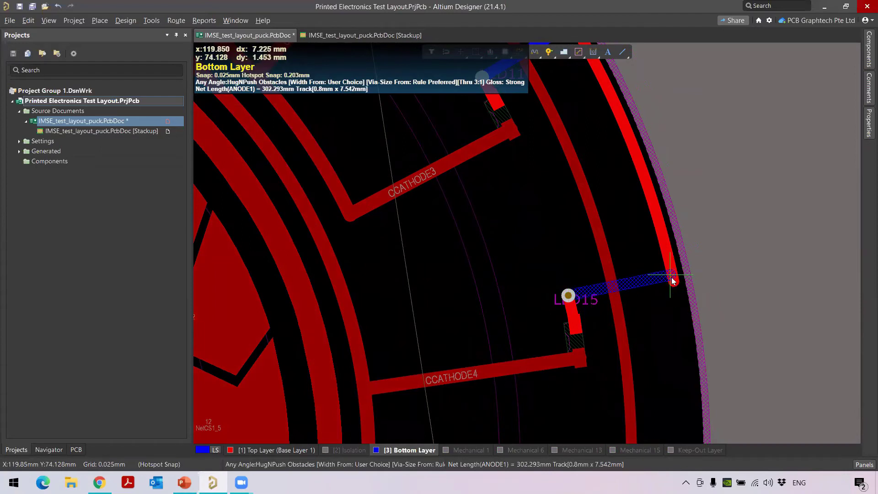
key(Tab)
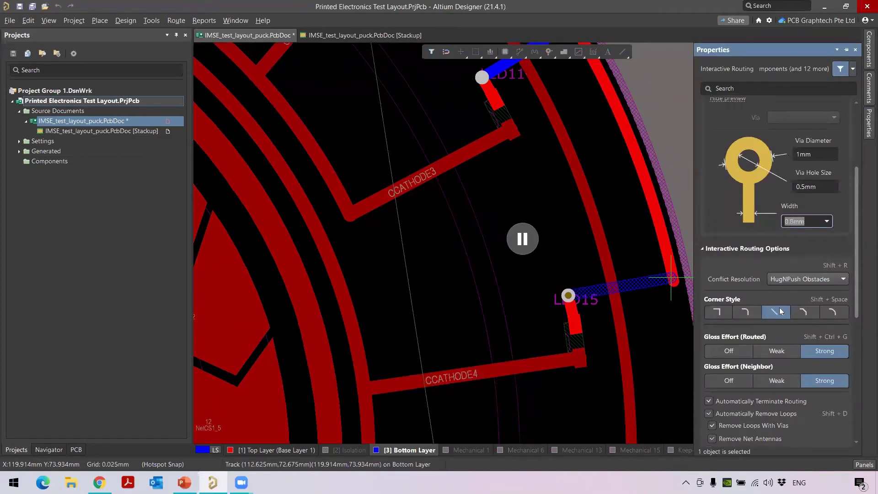
click(522, 238)
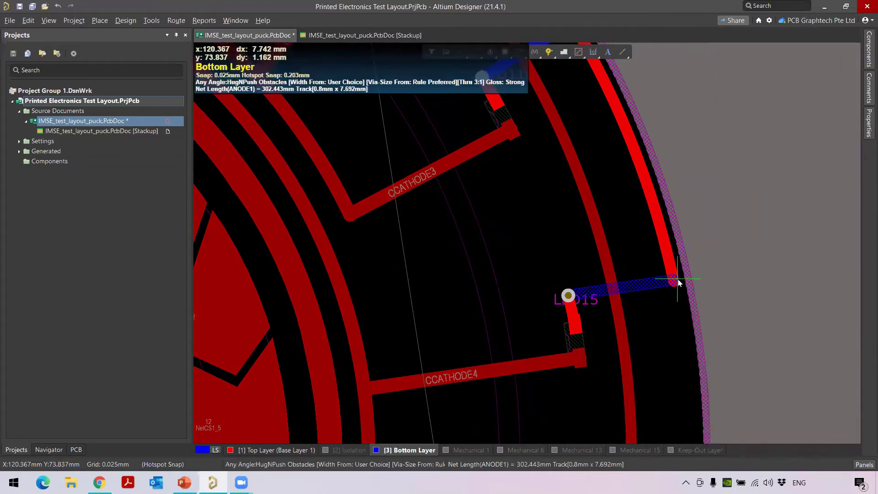
click(678, 282)
End the Bottom Layer jumper on the edge track with a second via back to Top Layer
shift+scroll(678, 280, left, 1)
key(BackSpace)
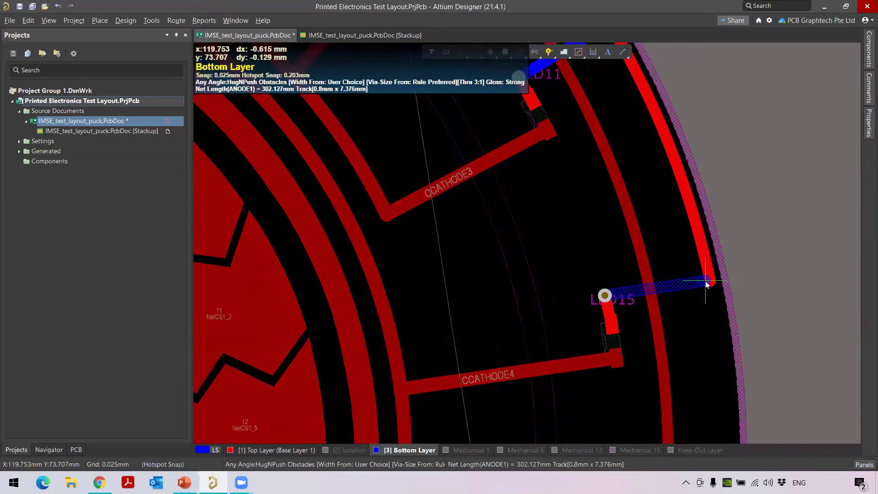
click(710, 277)
shift+scroll(709, 277, left, 1)
key(BackSpace)
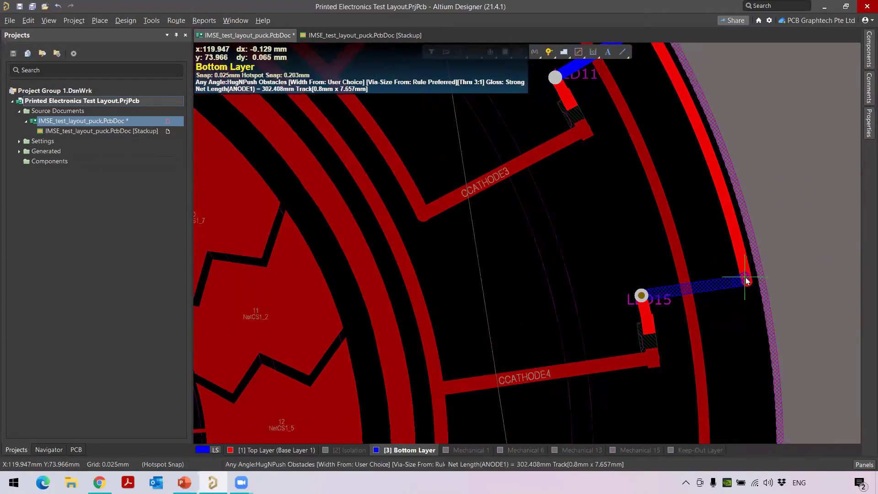
click(746, 280)
key(KP_Multiply)
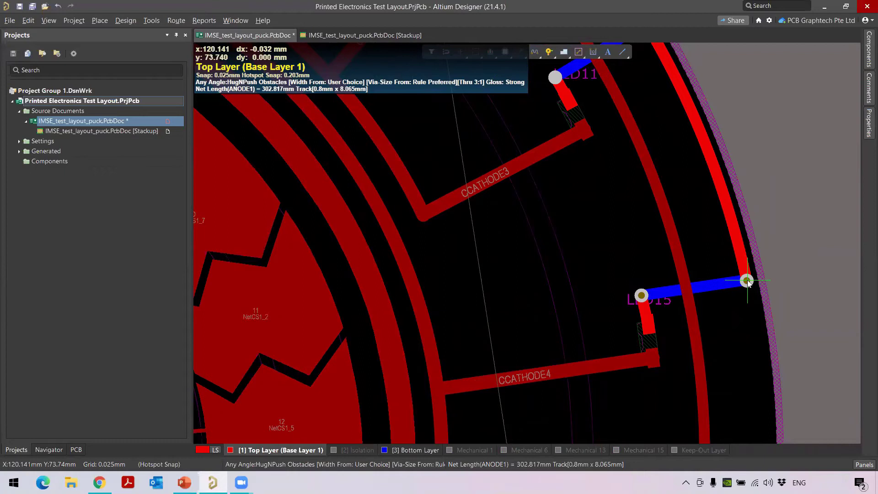
key(Escape)
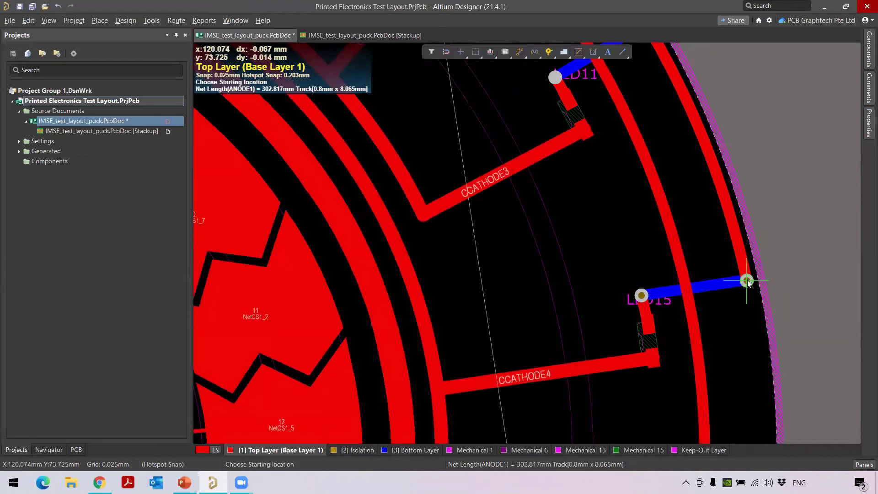
key(Escape)
Pan and zoom to review the LED15 and LED11 jumper connections
right_drag(685, 390, 531, 348)
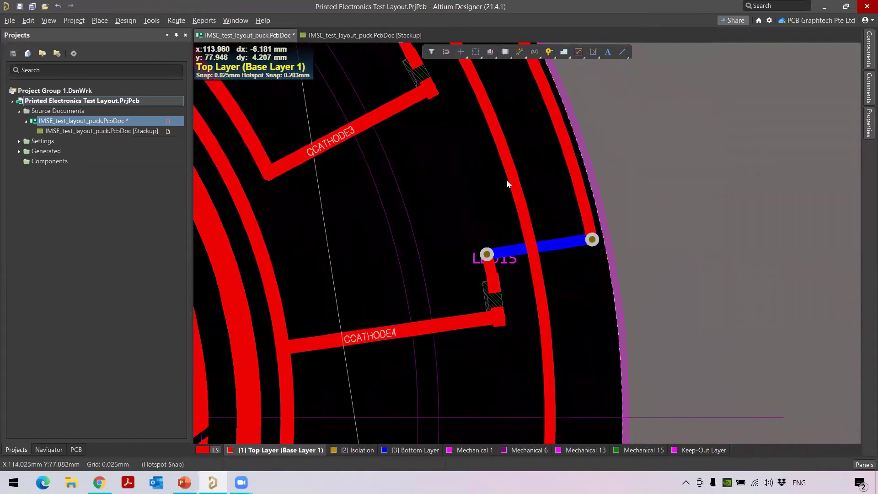
ctrl+scroll(508, 178, down, 2)
right_drag(509, 154, 519, 207)
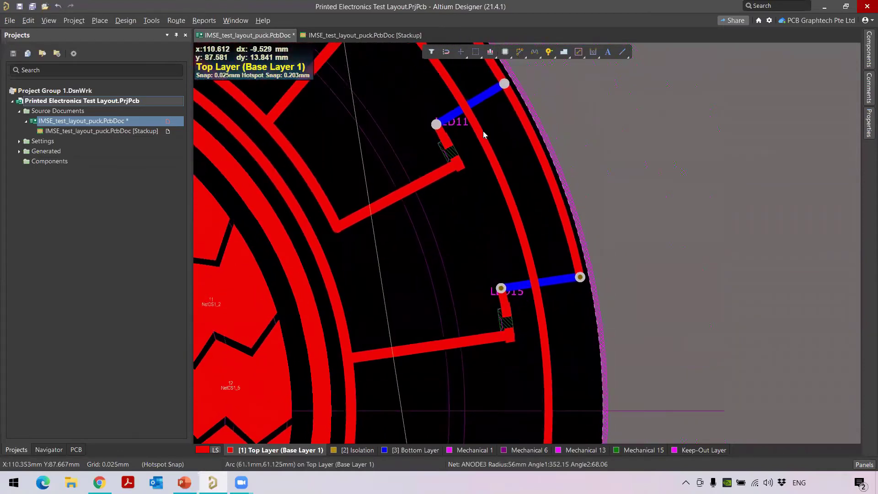
ctrl+scroll(491, 296, up, 2)
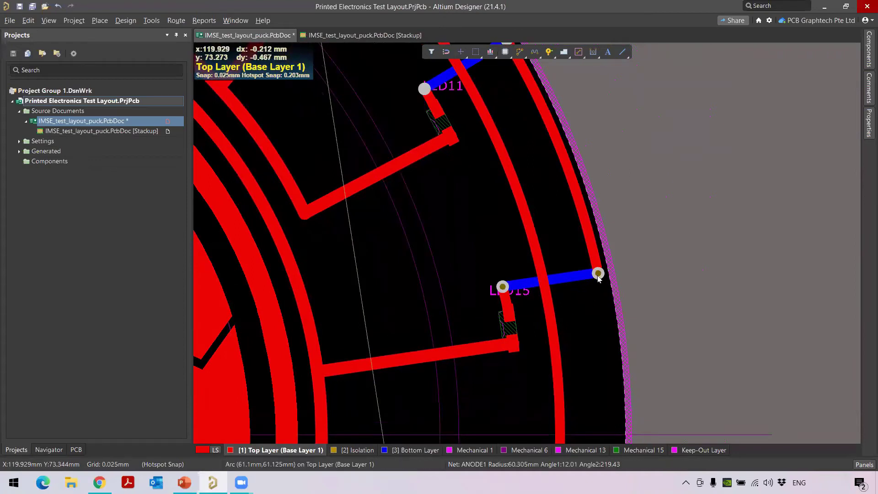
ctrl+scroll(581, 307, up, 1)
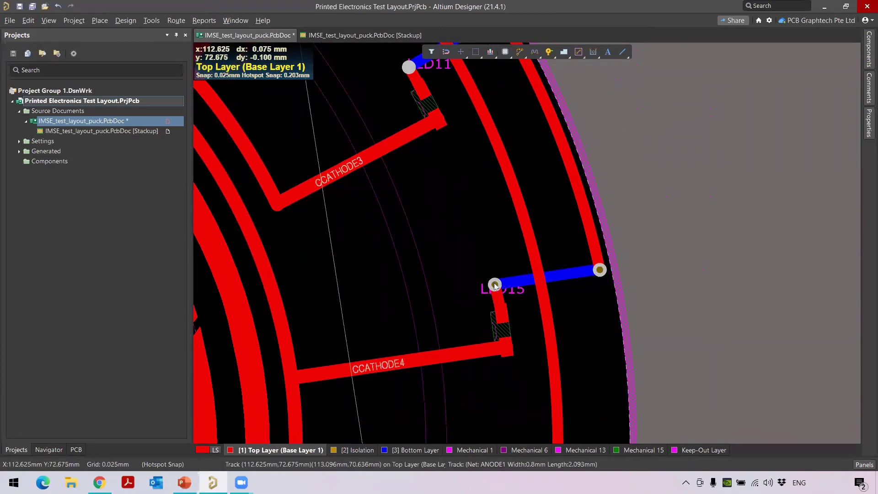
Apply the v100 via template (1mm diameter, 0mm hole) to both LED15 vias, then deselect them
click(599, 270)
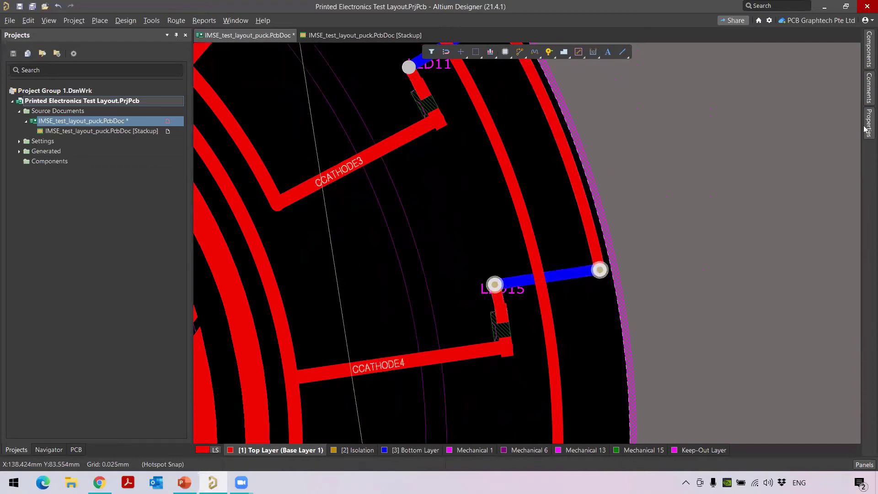
click(867, 126)
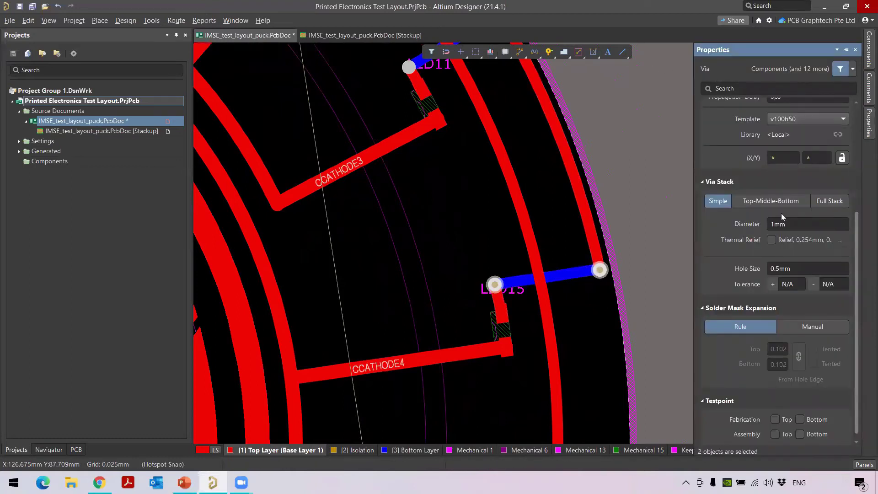
scroll(782, 217, down, 1)
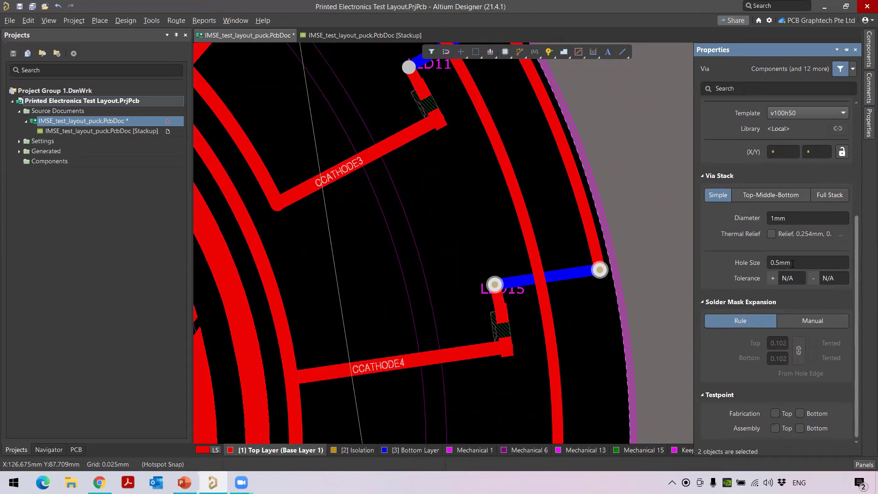
click(817, 113)
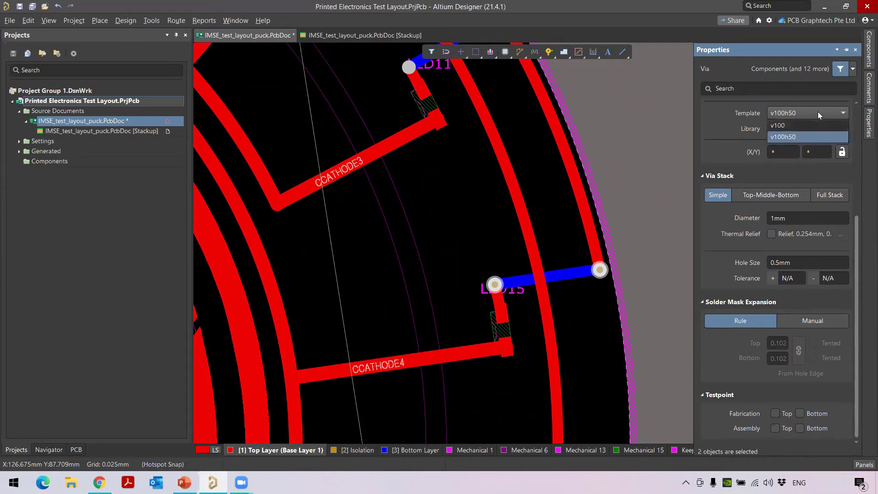
click(796, 123)
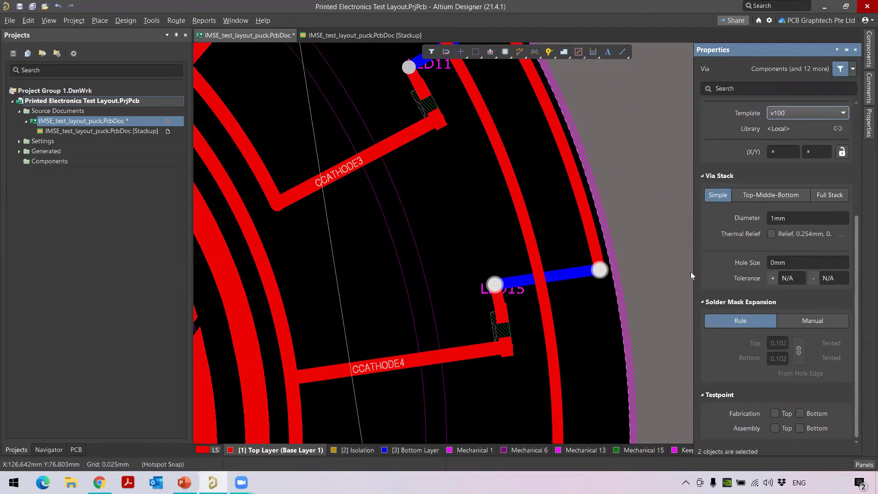
click(639, 230)
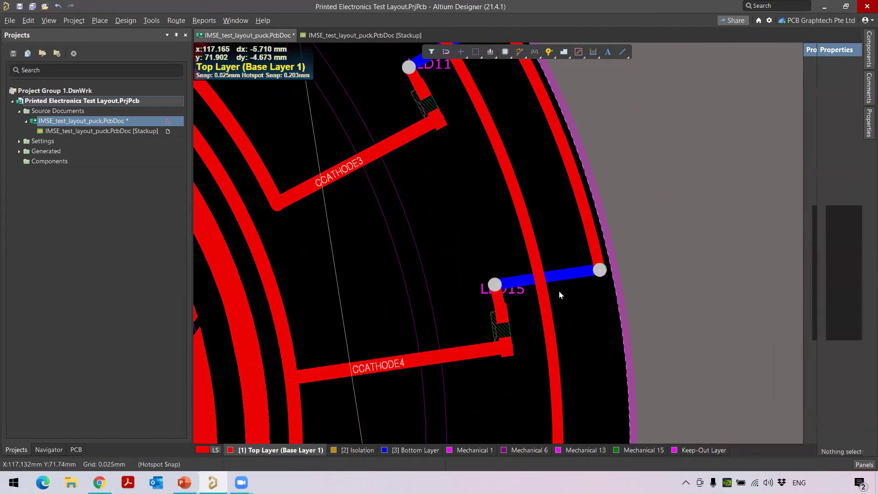
Centre the board and start an ANODE2 route in Follow mode with Ctrl+W
ctrl+scroll(500, 235, down, 5)
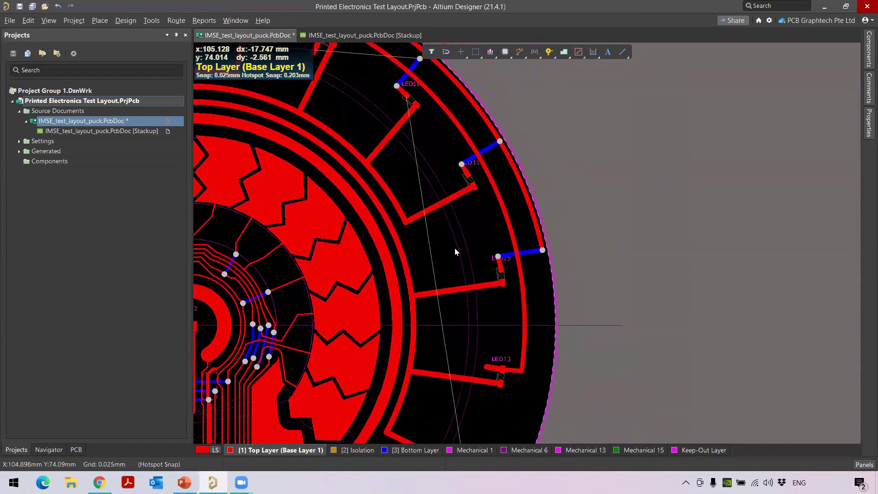
ctrl+scroll(455, 252, down, 2)
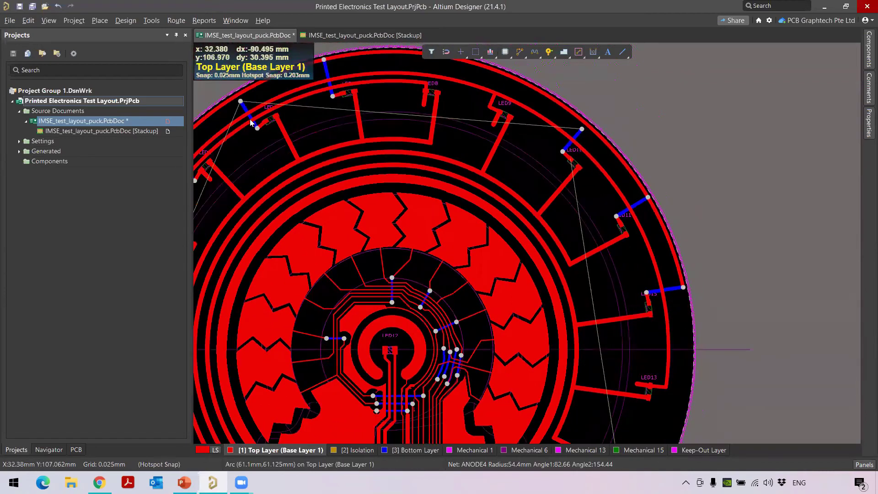
ctrl+scroll(471, 206, down, 5)
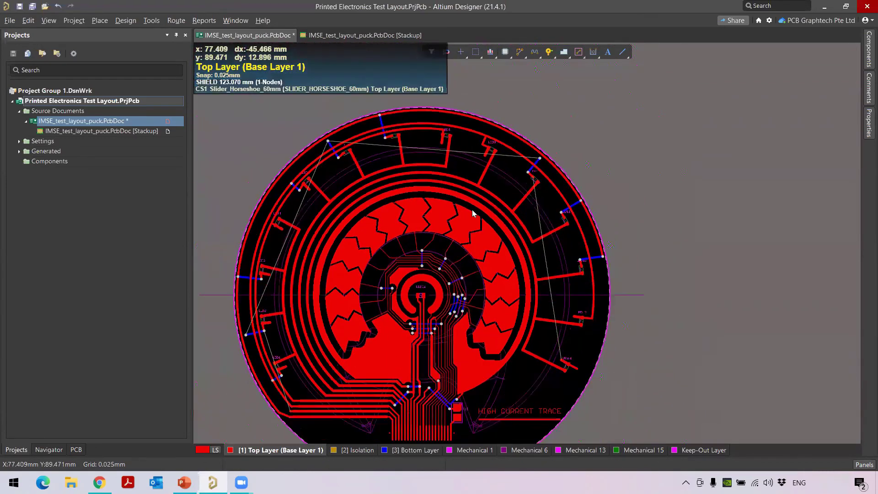
right_drag(472, 213, 572, 192)
ctrl+scroll(544, 293, up, 3)
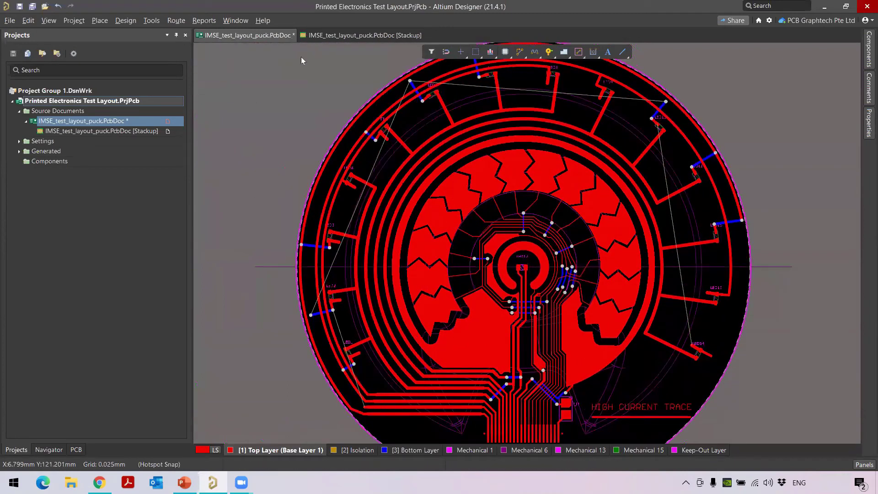
key(ctrl+w)
click(367, 410)
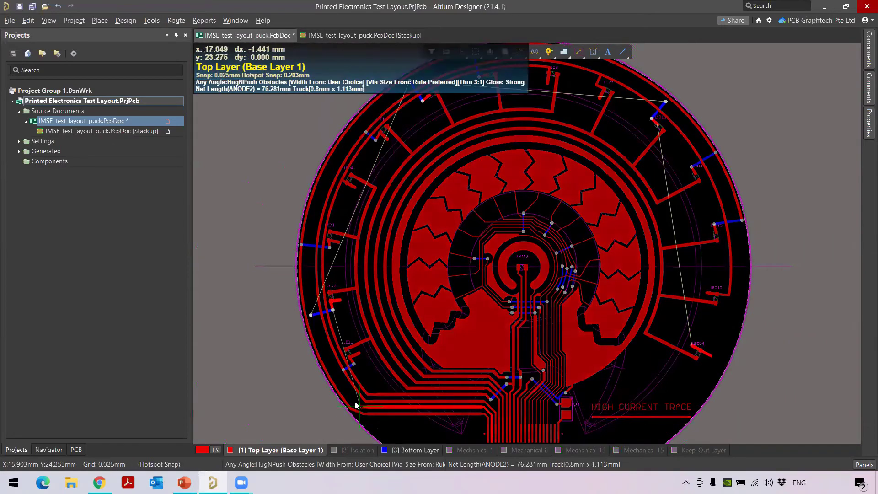
key(shift+f)
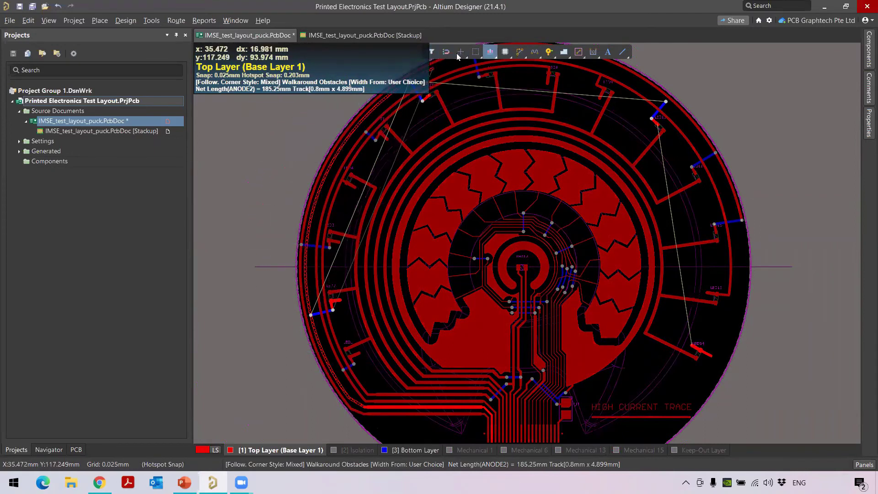
Run the ANODE2 track along the puck's outer edge and commit it at LED14
scroll(452, 69, up, 1)
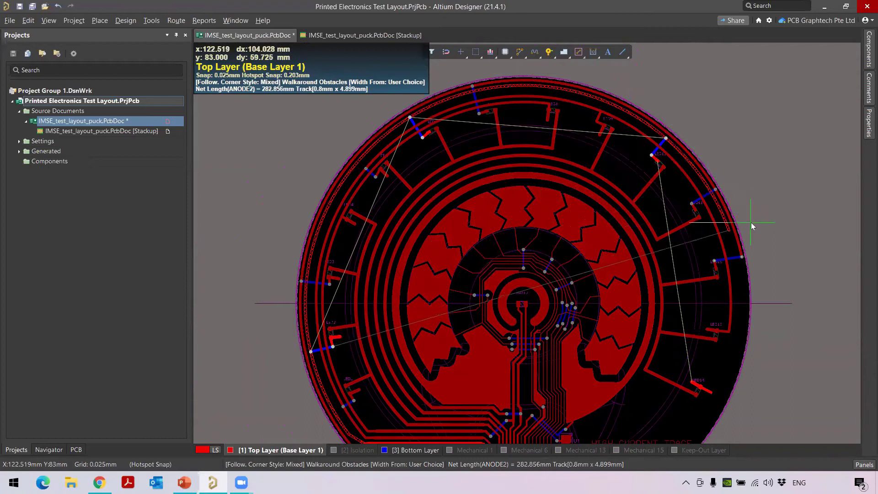
ctrl+scroll(749, 213, up, 3)
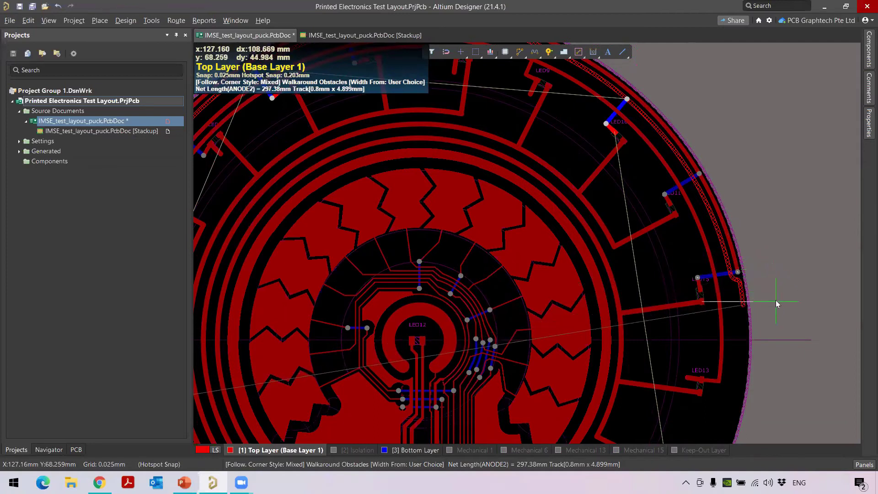
scroll(775, 303, down, 2)
scroll(777, 301, down, 2)
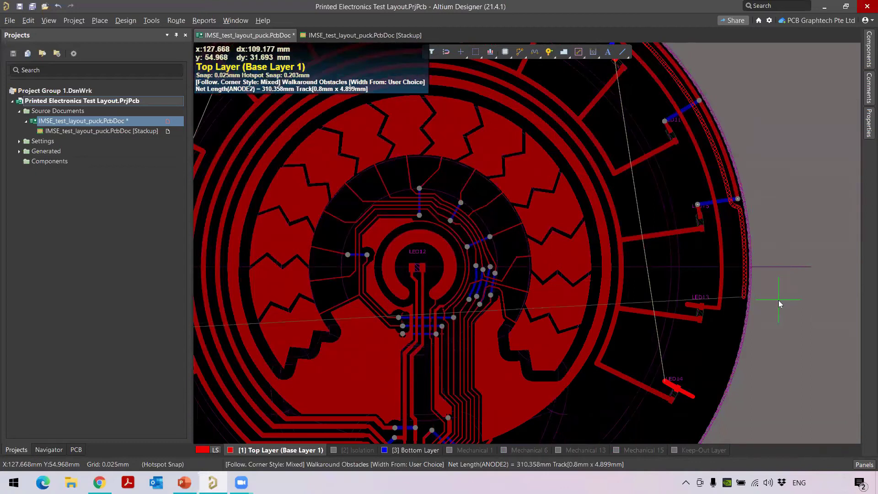
scroll(780, 304, down, 4)
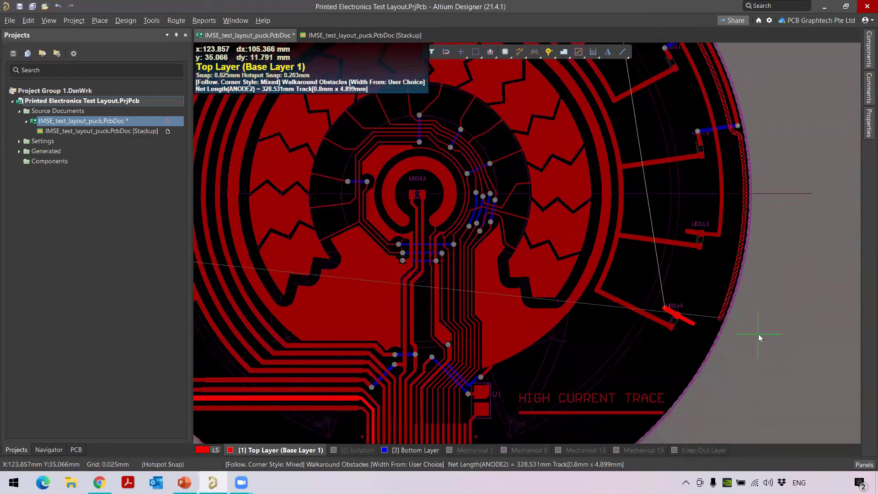
key(shift+f)
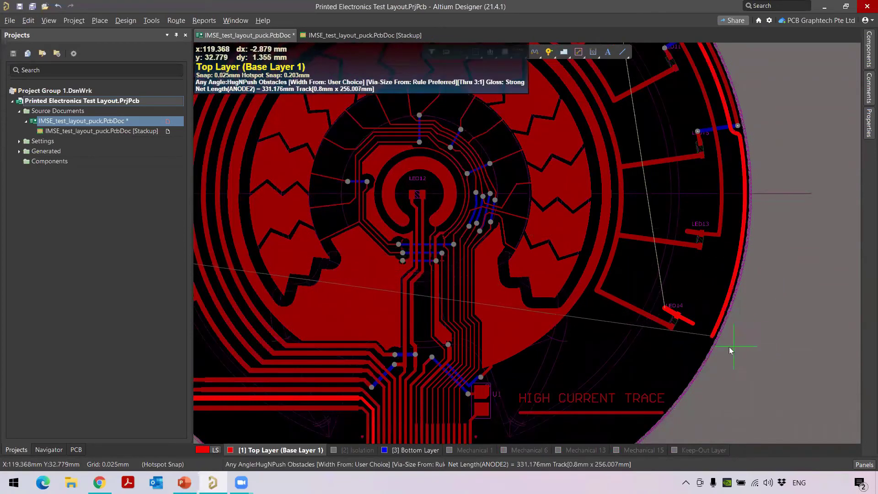
click(692, 324)
right_click(693, 325)
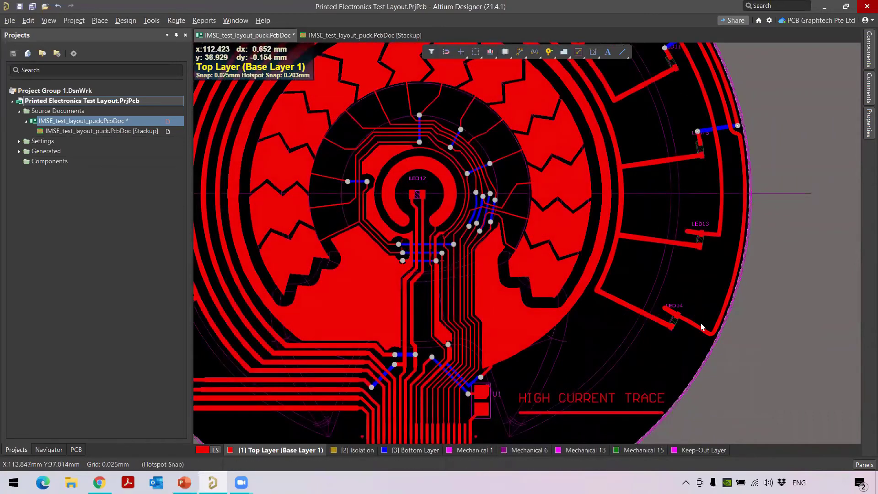
ctrl+scroll(742, 99, up, 3)
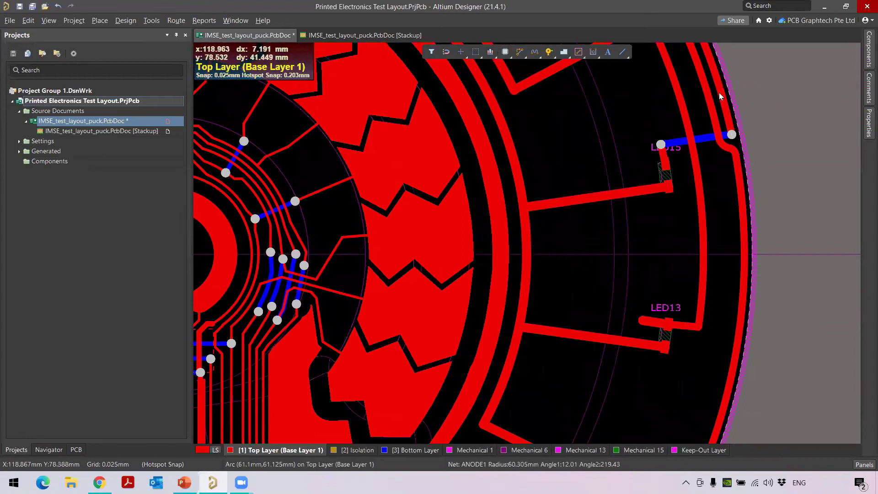
ctrl+scroll(665, 218, down, 5)
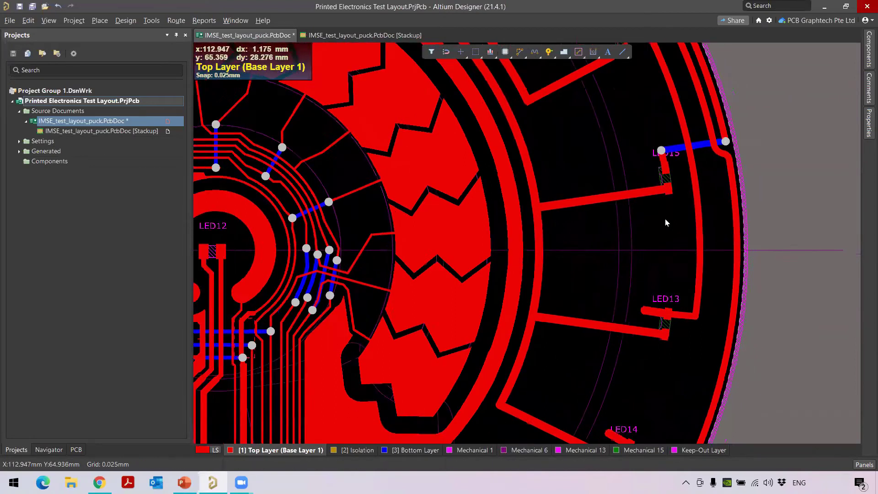
right_drag(592, 236, 601, 328)
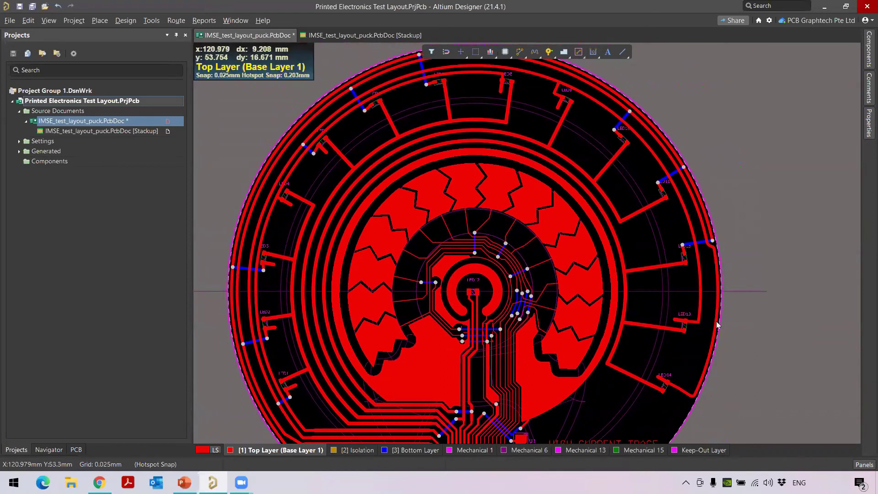
scroll(508, 341, down, 3)
ctrl+scroll(508, 341, down, 1)
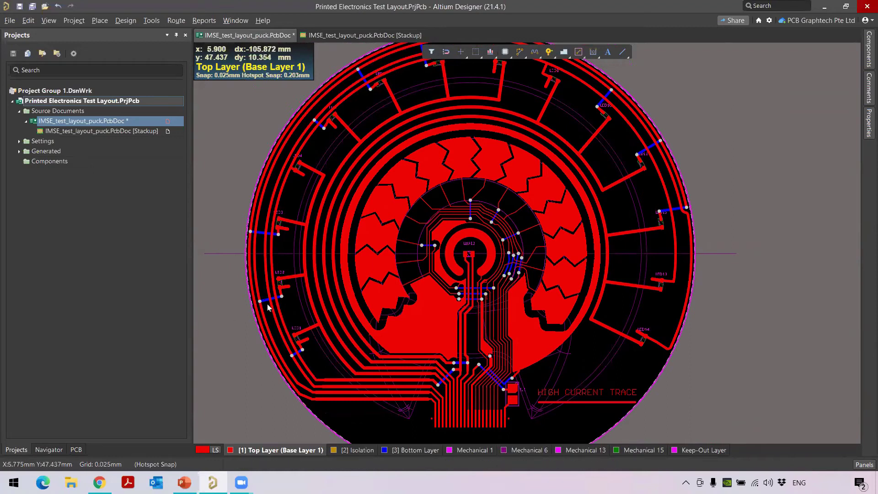
ctrl+scroll(261, 309, up, 2)
ctrl+scroll(266, 300, up, 1)
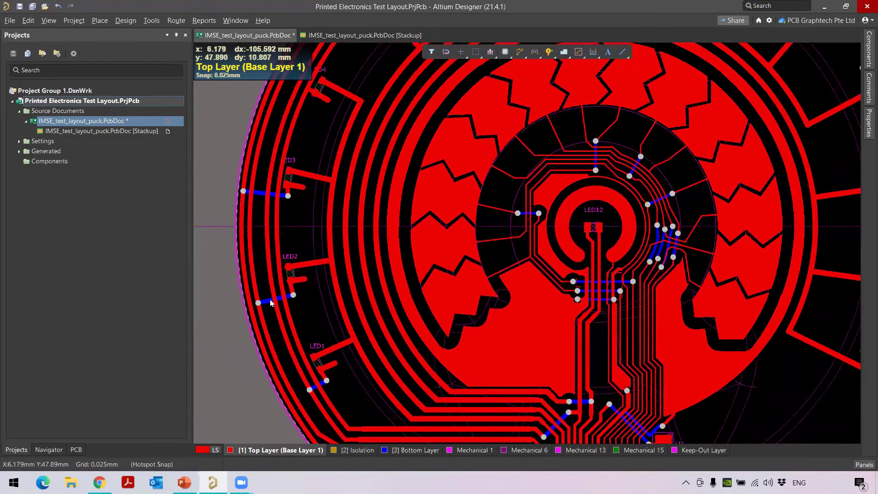
ctrl+scroll(273, 299, up, 2)
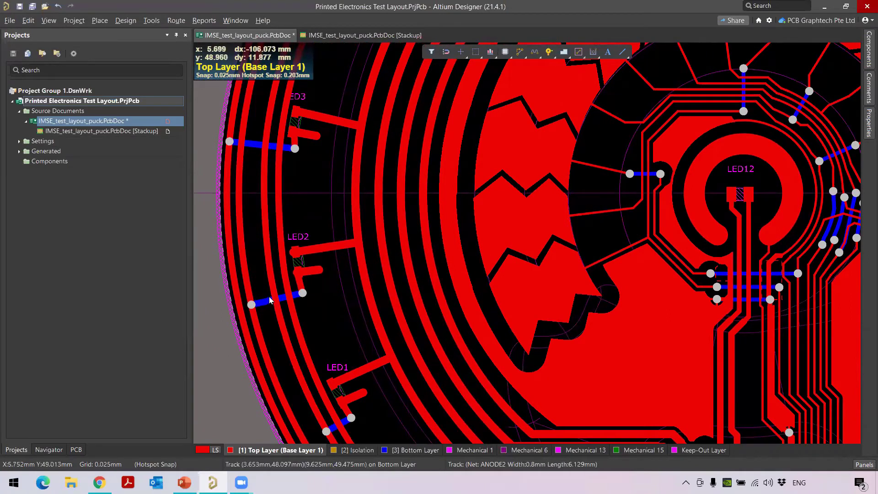
mouse_move(275, 304)
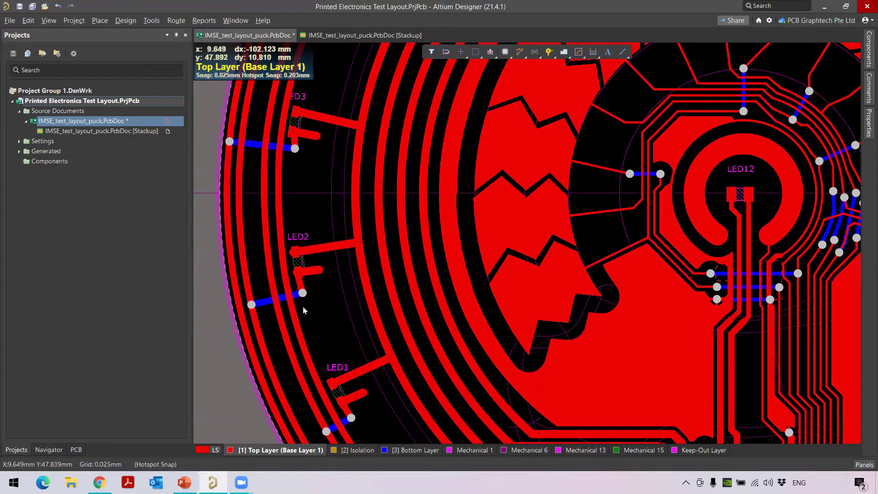
ctrl+scroll(359, 284, down, 2)
ctrl+scroll(359, 284, down, 4)
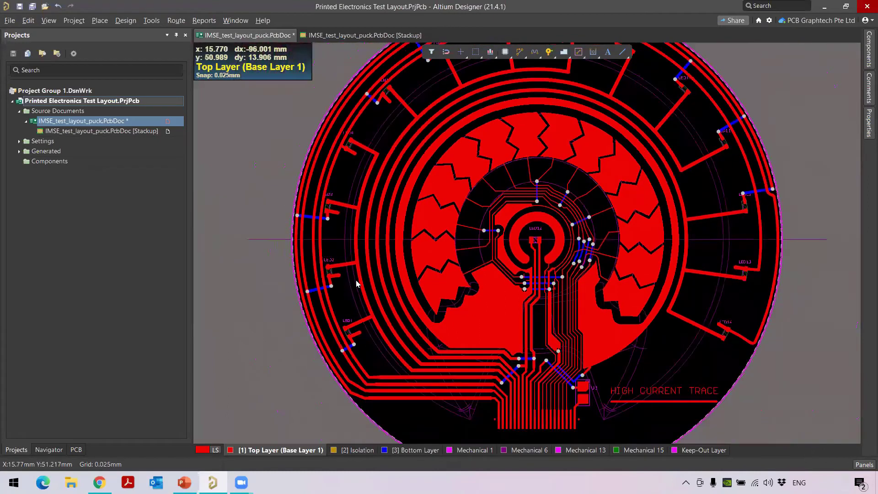
ctrl+scroll(465, 267, down, 1)
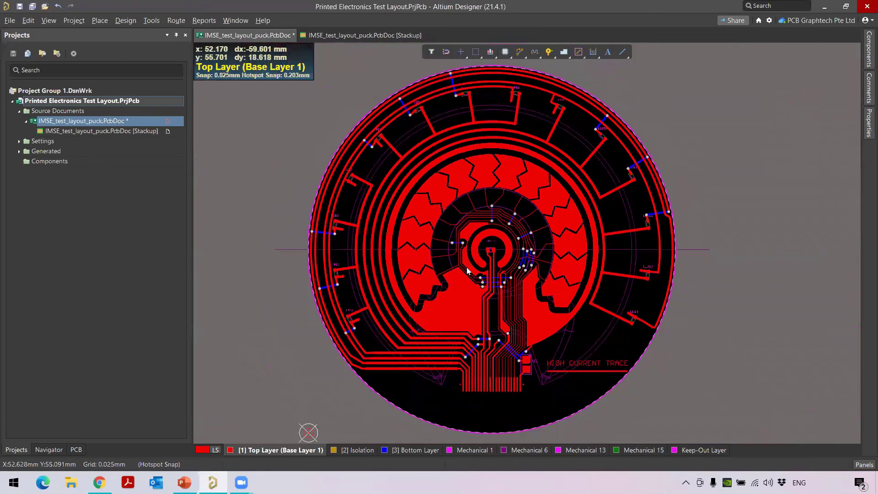
click(127, 20)
mouse_move(152, 21)
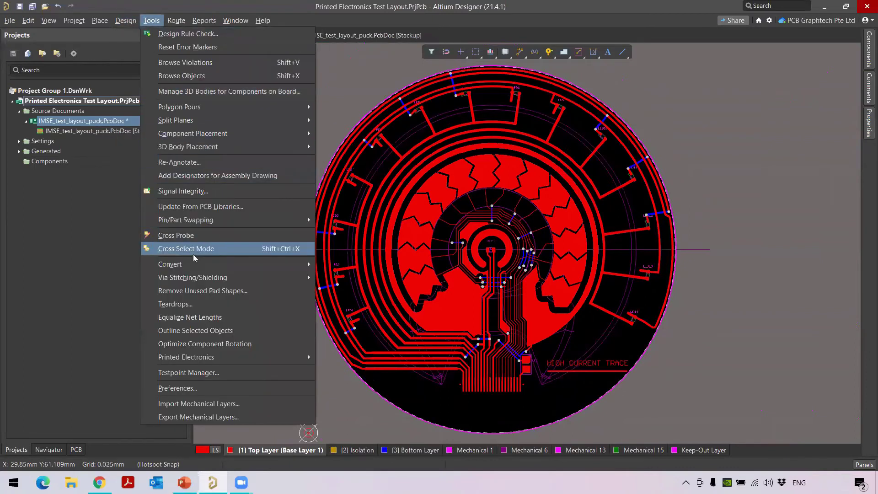
mouse_move(212, 358)
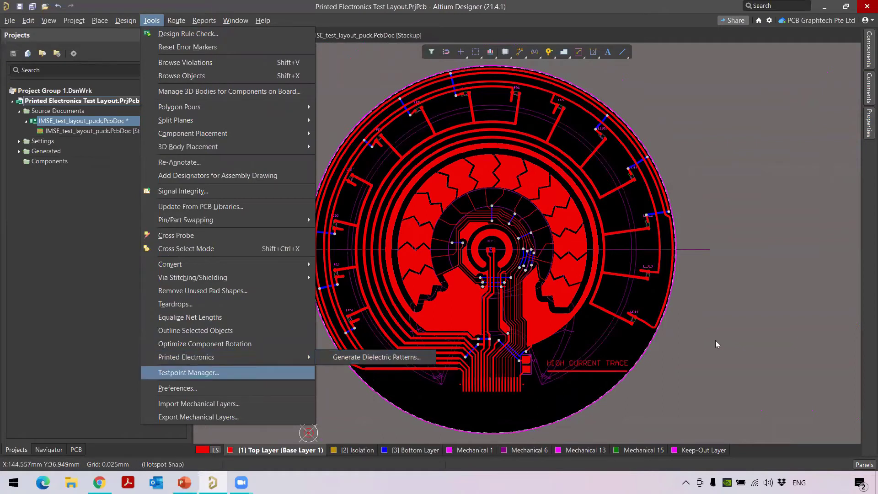
click(767, 313)
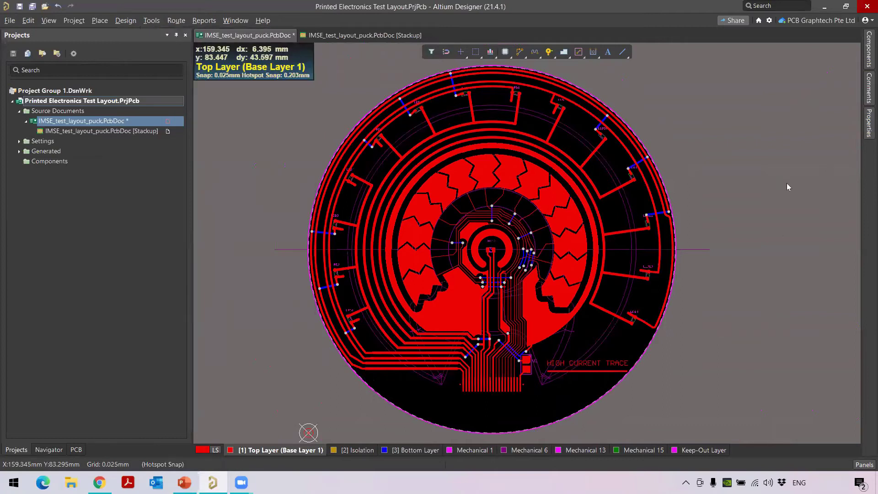
click(864, 22)
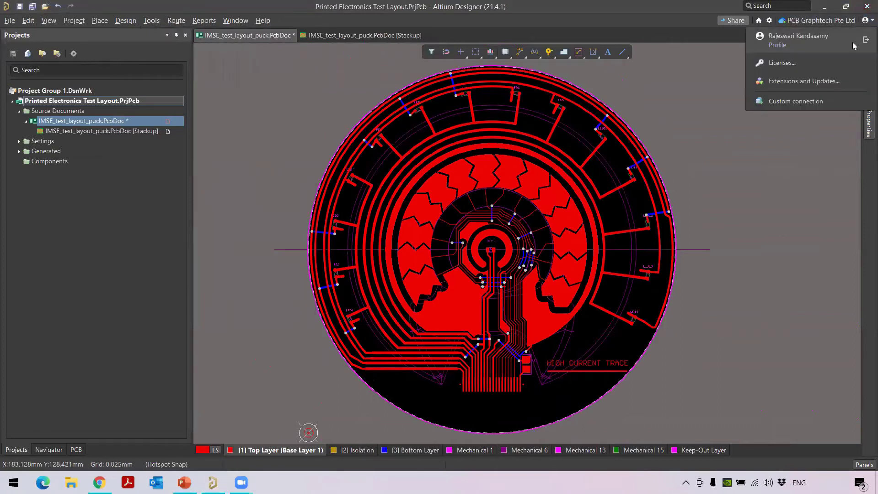
Confirm the Printed Electronics Crossover Generator is installed, then go back to IMSE_test_layout_puck.PcbDoc's Printed Electronics commands
click(834, 83)
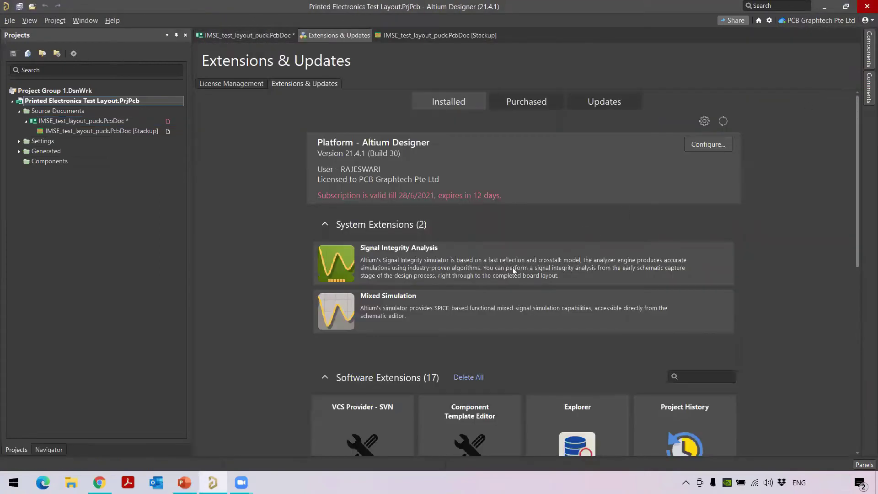
scroll(398, 258, down, 6)
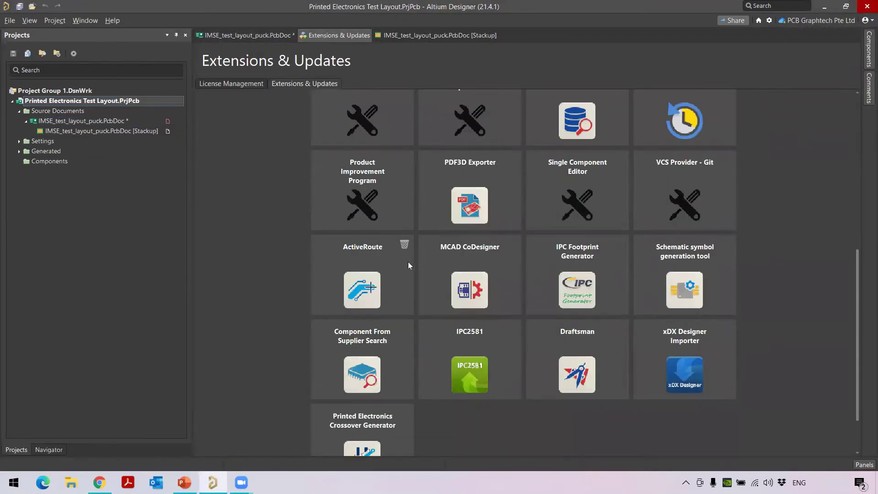
scroll(425, 156, up, 4)
scroll(457, 137, up, 4)
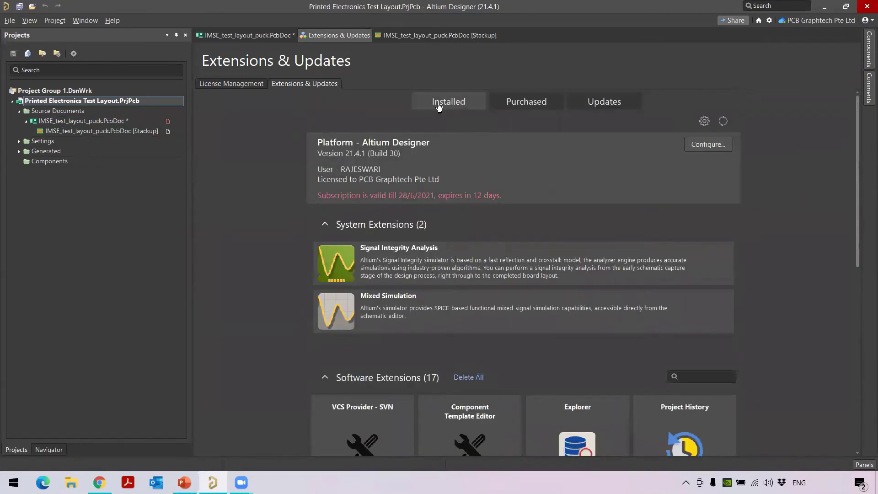
scroll(413, 194, down, 5)
scroll(413, 197, down, 2)
scroll(407, 403, down, 1)
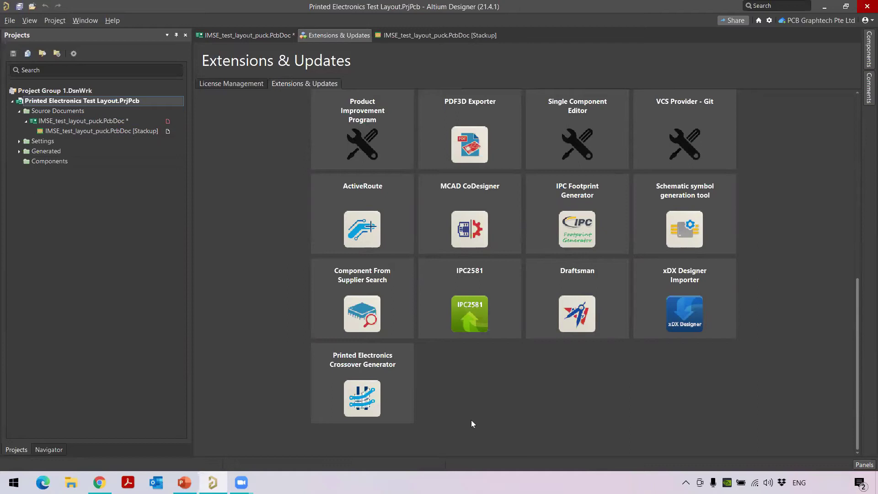
click(247, 35)
click(151, 21)
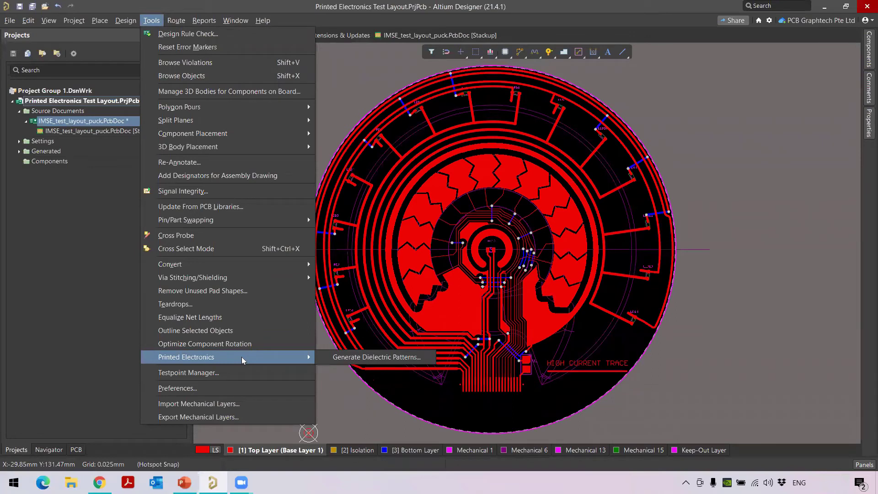
Generate auto-expanded Isolation patches for Bottom Layer over Top Layer (Base Layer 1) crossovers
click(374, 358)
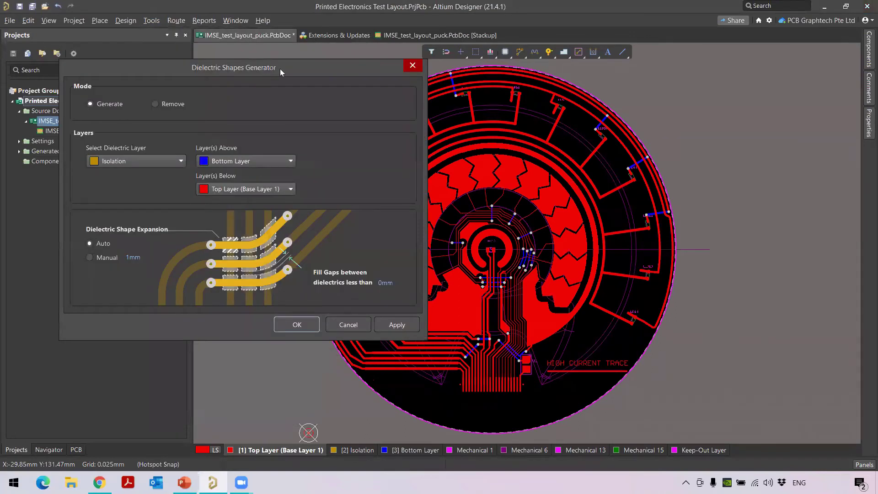
drag(288, 71, 382, 84)
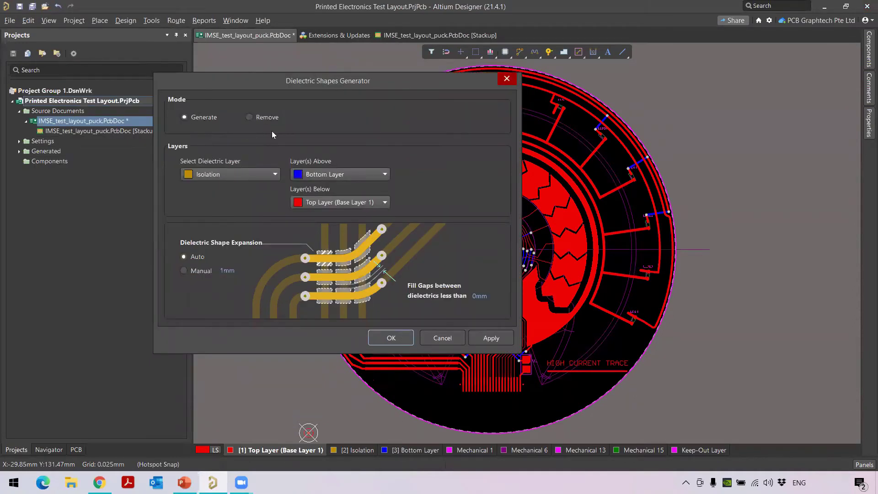
click(266, 175)
click(266, 175)
click(362, 175)
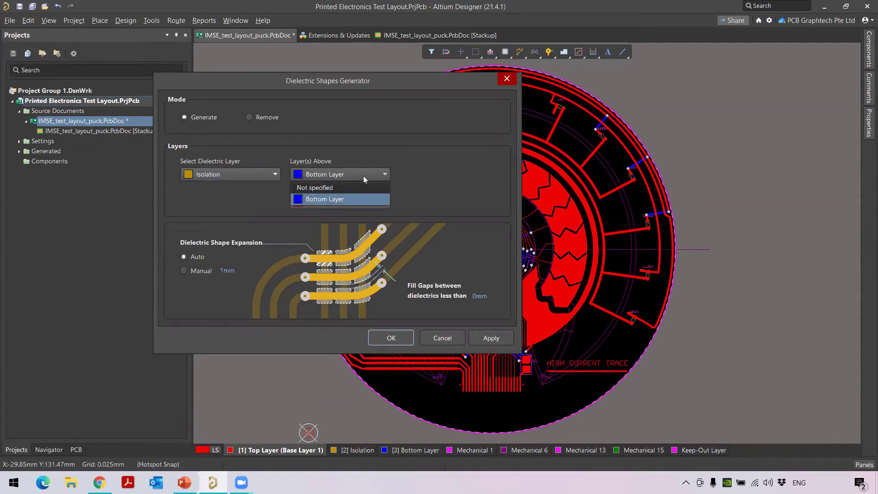
click(363, 175)
click(363, 203)
click(363, 203)
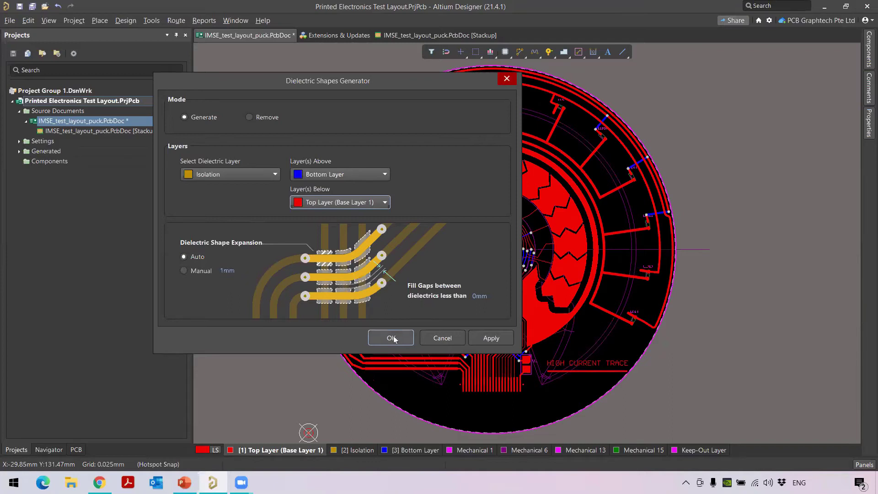
click(498, 340)
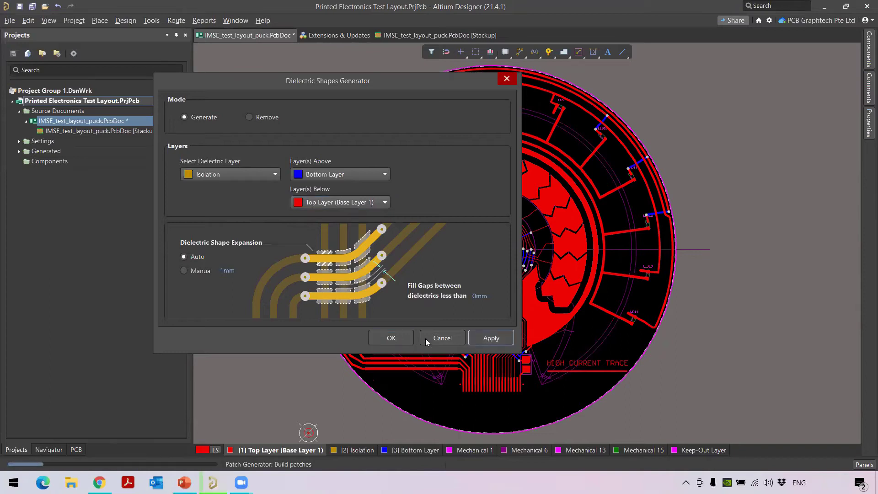
click(395, 338)
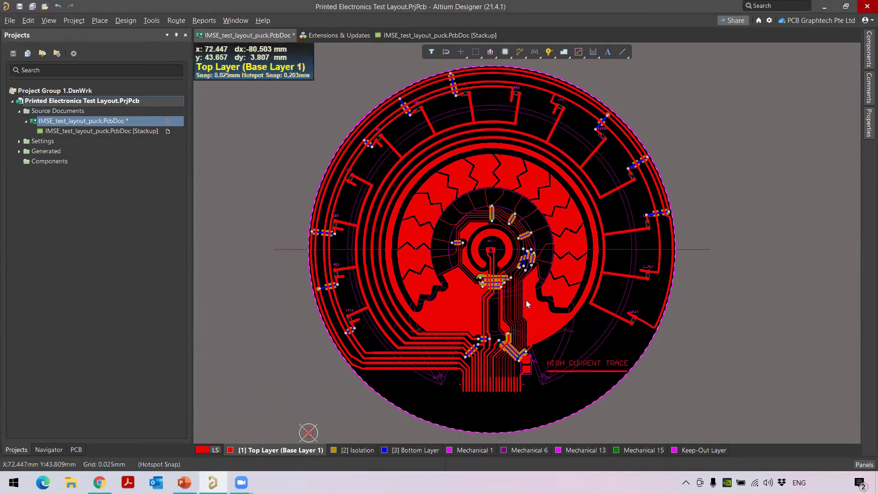
ctrl+scroll(510, 271, up, 5)
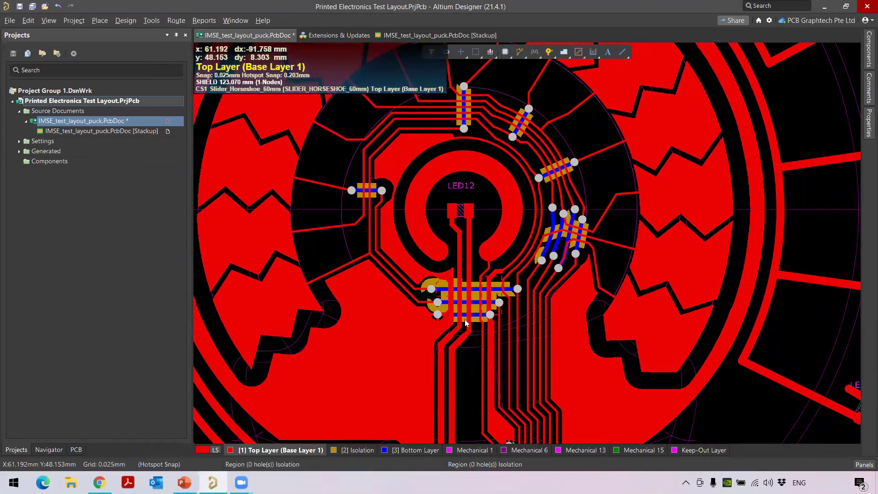
ctrl+scroll(466, 306, down, 1)
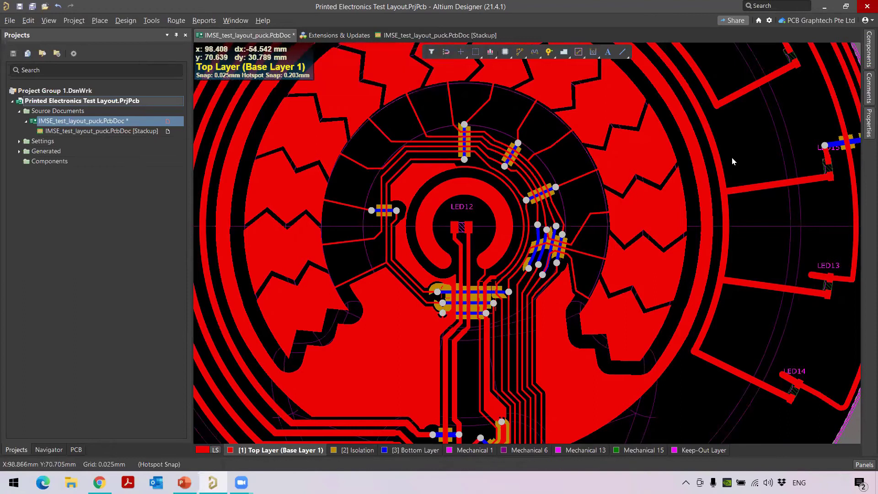
ctrl+scroll(713, 218, down, 1)
ctrl+scroll(541, 332, down, 2)
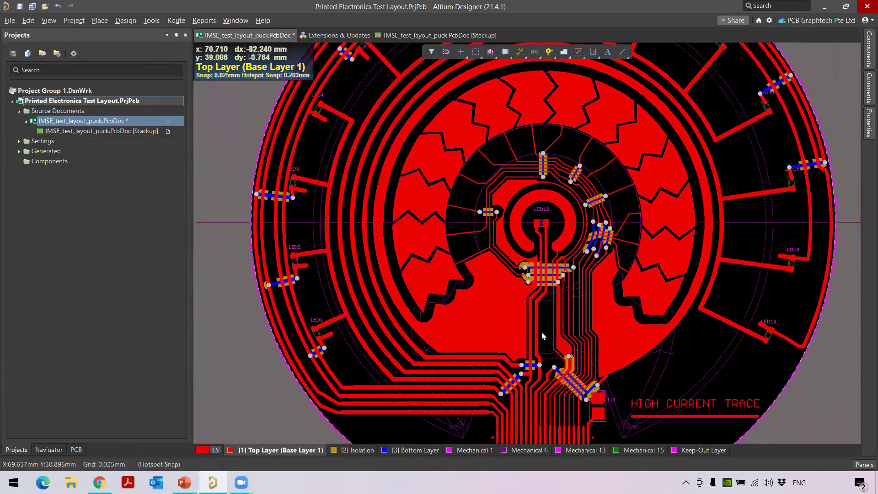
ctrl+scroll(540, 332, up, 1)
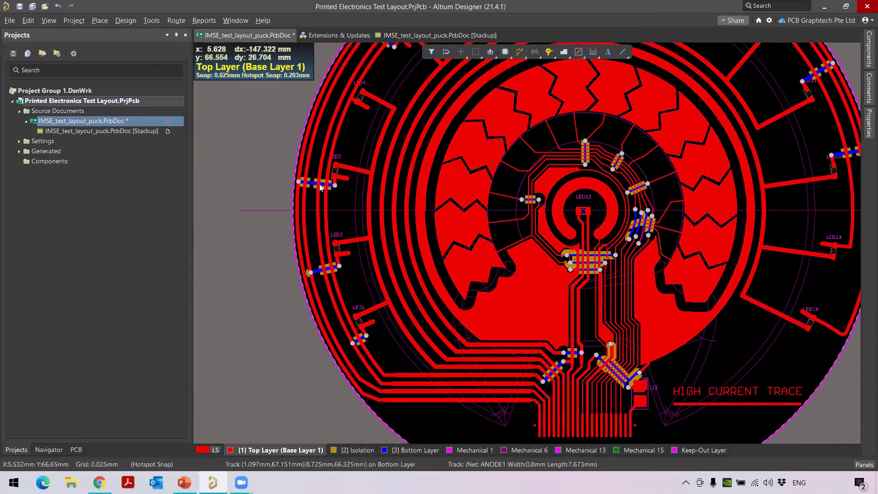
right_drag(412, 248, 311, 354)
mouse_move(595, 360)
right_down()
mouse_move(555, 282)
mouse_move(564, 208)
right_up()
ctrl+scroll(579, 235, down, 2)
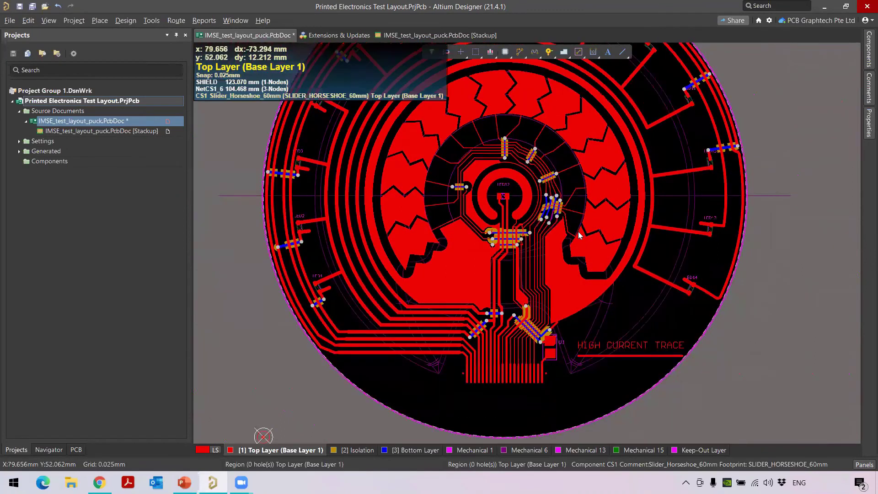
ctrl+scroll(580, 235, down, 2)
right_drag(545, 256, 498, 282)
key(shift+s)
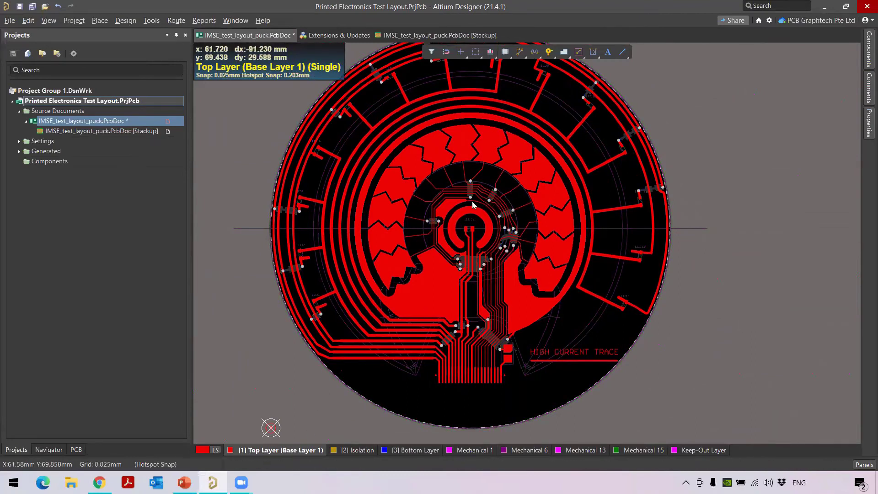
ctrl+scroll(323, 305, up, 2)
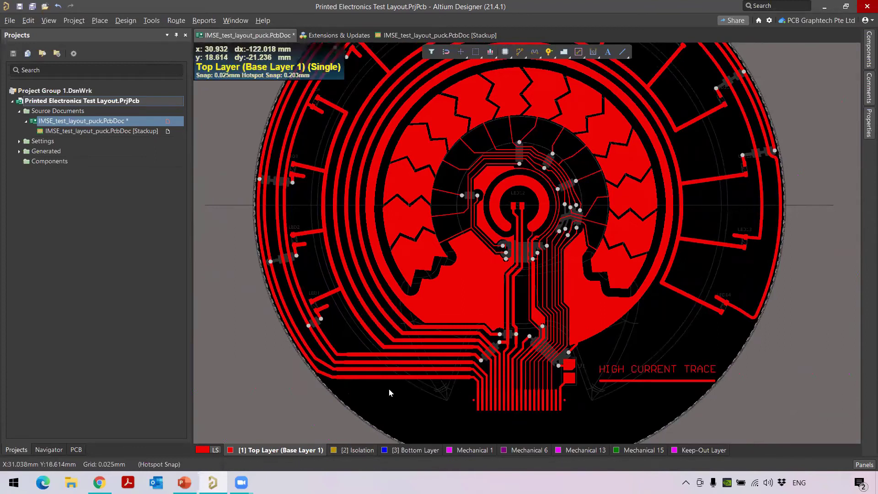
Show the Isolation layer alone to inspect its dielectric patches, then restore all layers
click(359, 450)
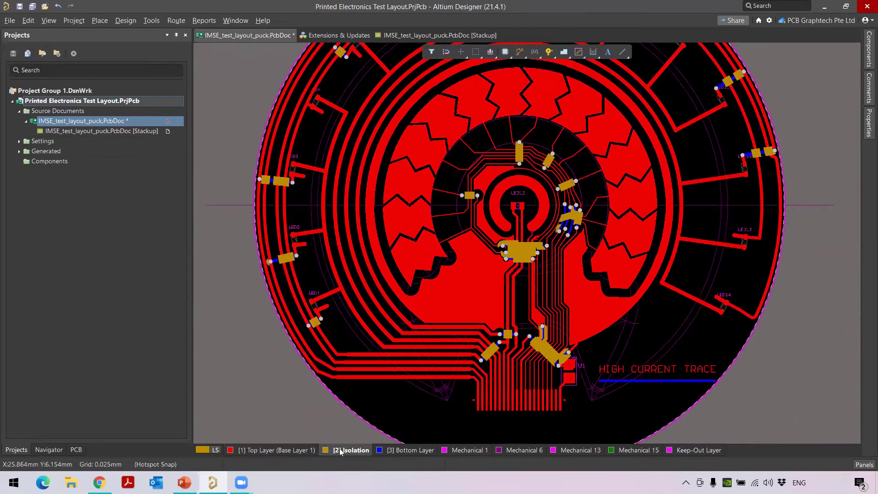
key(shift+s)
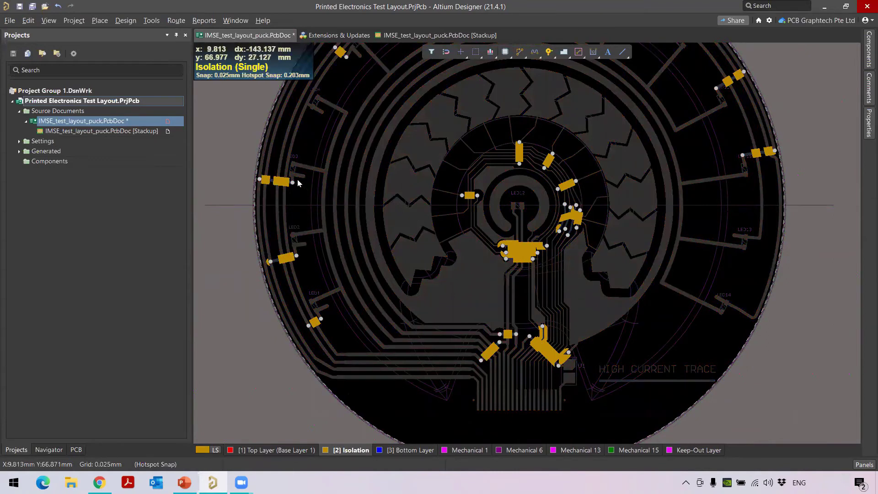
ctrl+scroll(305, 197, up, 4)
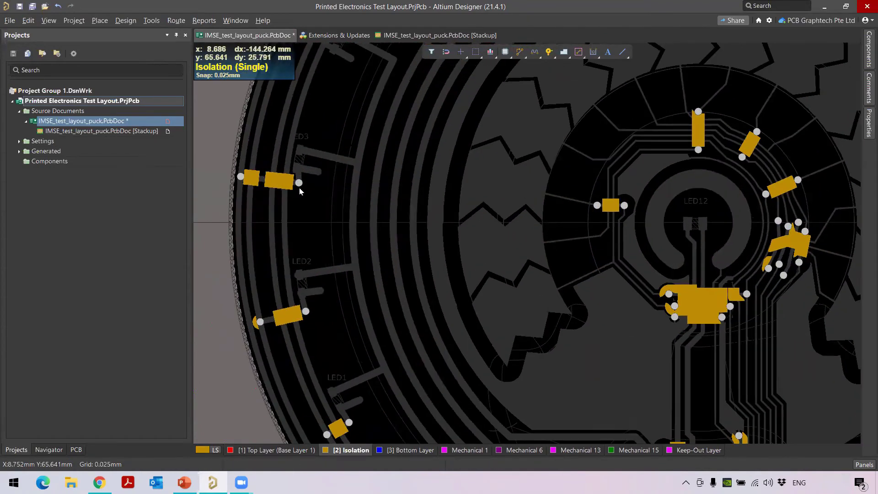
ctrl+scroll(299, 187, down, 2)
ctrl+scroll(299, 189, down, 1)
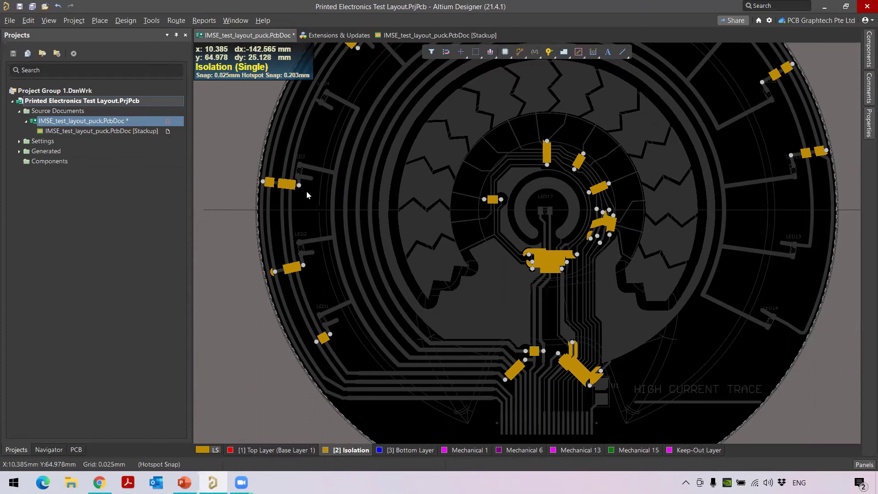
key(shift+s)
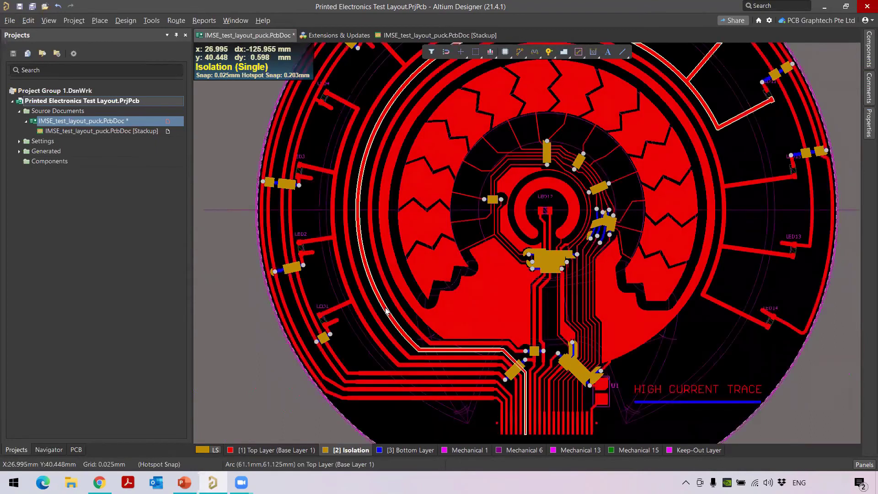
Show the Bottom Layer alone to check its jumpers, then make Isolation the working layer
click(397, 451)
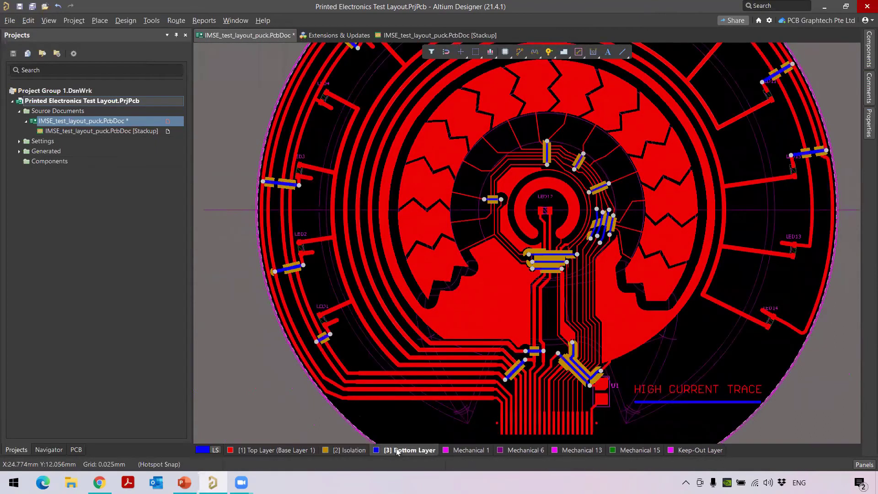
key(shift+s)
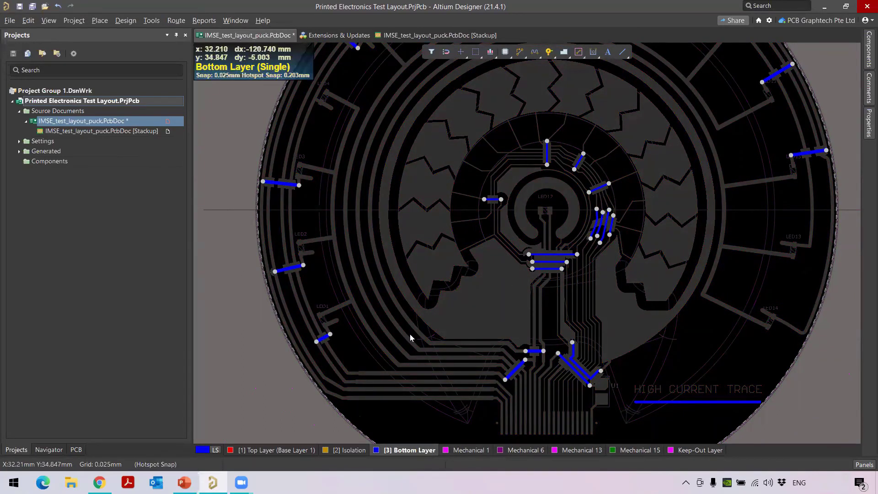
key(s)
click(265, 375)
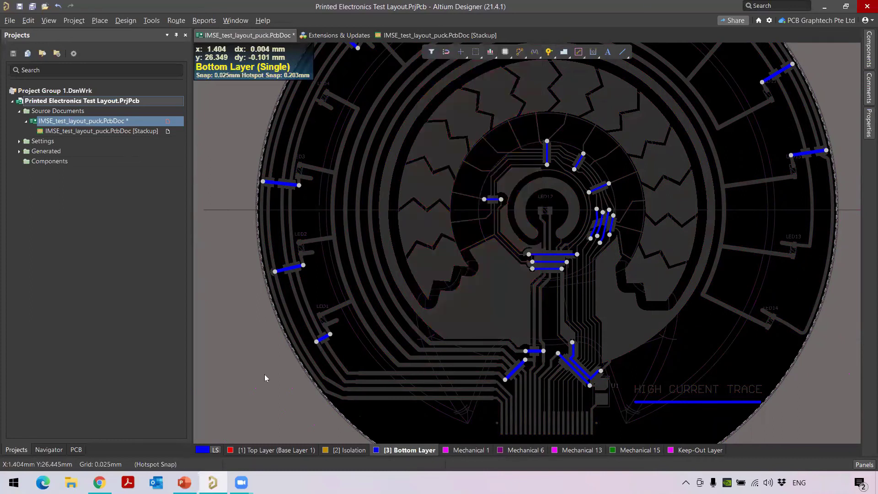
key(shift+s)
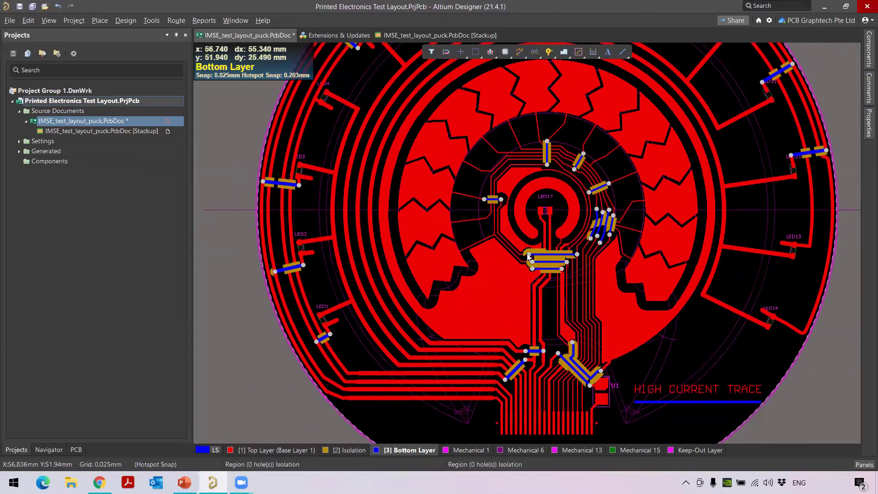
ctrl+scroll(588, 222, up, 2)
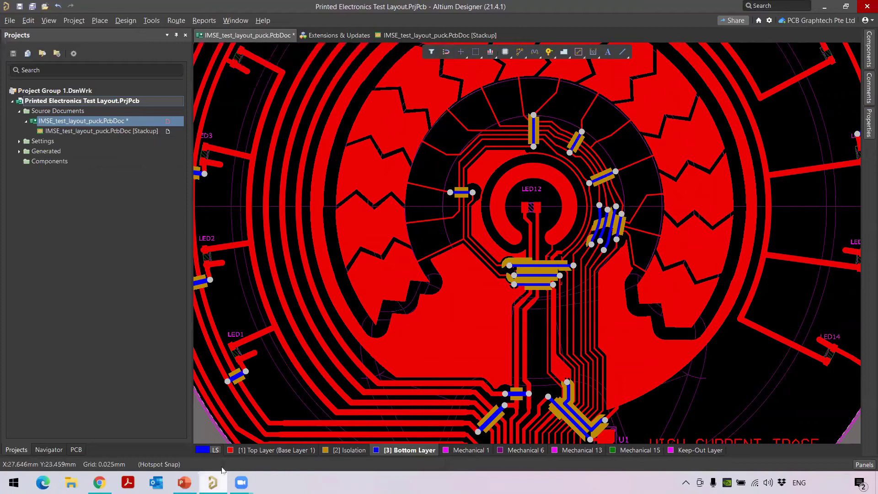
click(336, 451)
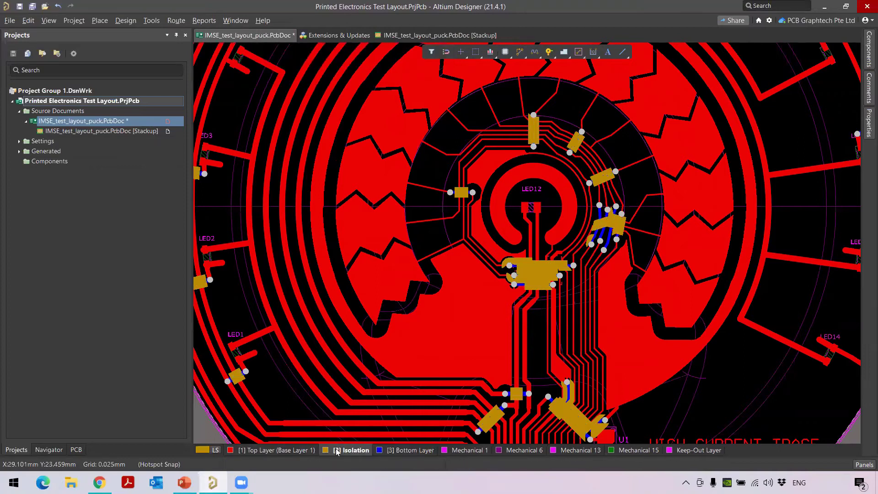
Delete the two existing Isolation patches over and beside the central crossovers
ctrl+scroll(563, 301, up, 4)
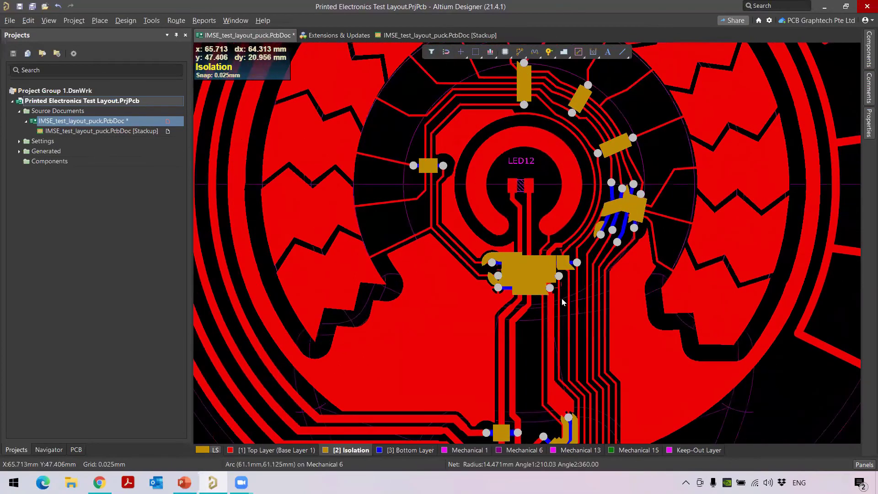
ctrl+scroll(563, 301, up, 1)
click(512, 265)
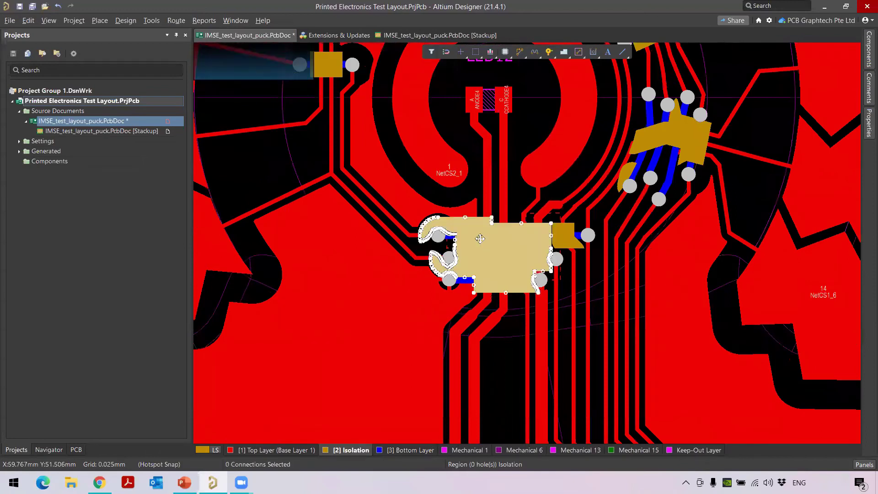
key(Delete)
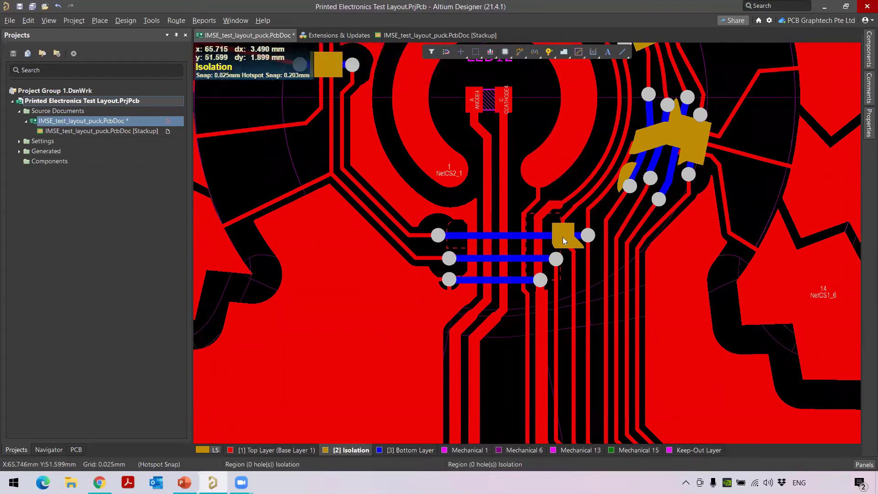
click(563, 239)
key(Delete)
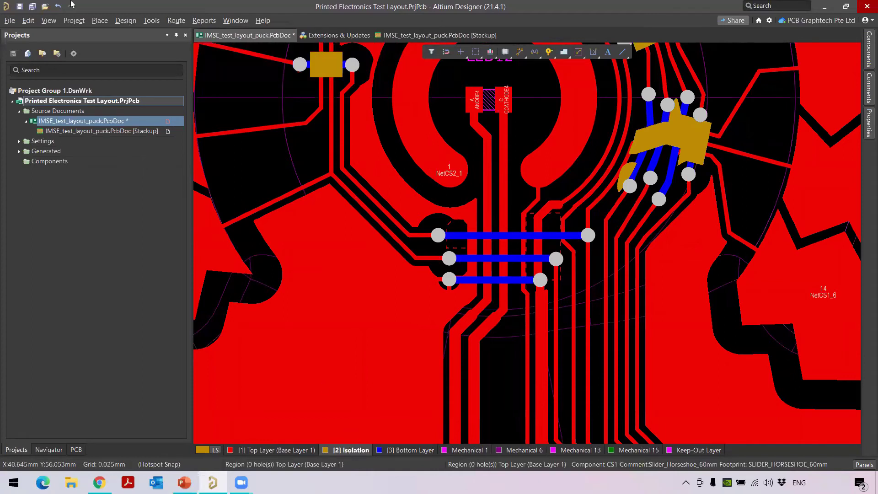
Draw a solid Isolation region around the crossing traces below LED12, assigned to NetCS1_1
click(99, 22)
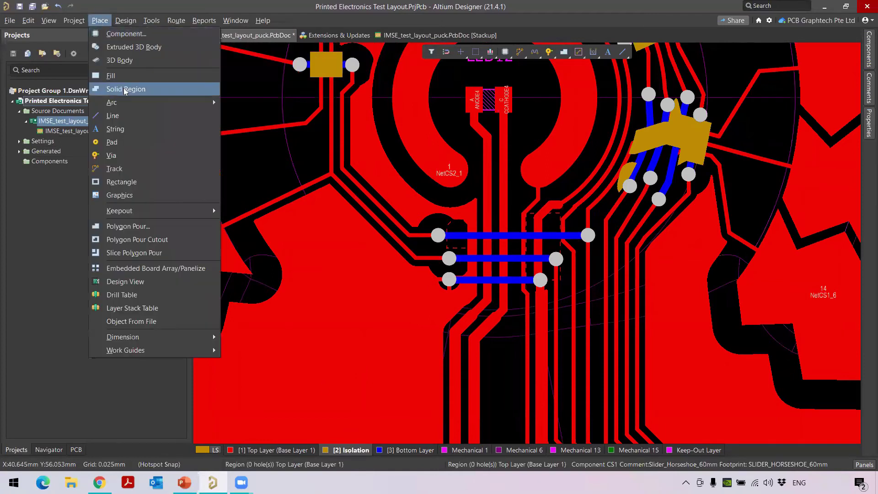
click(124, 90)
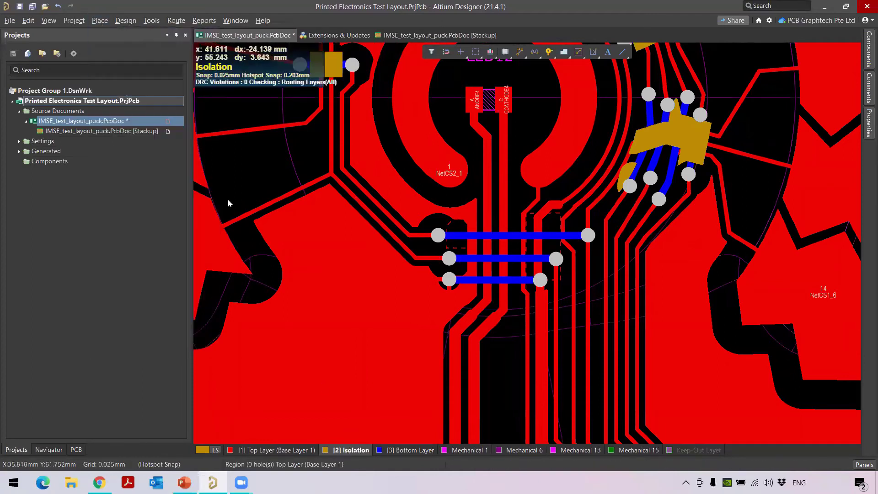
click(448, 223)
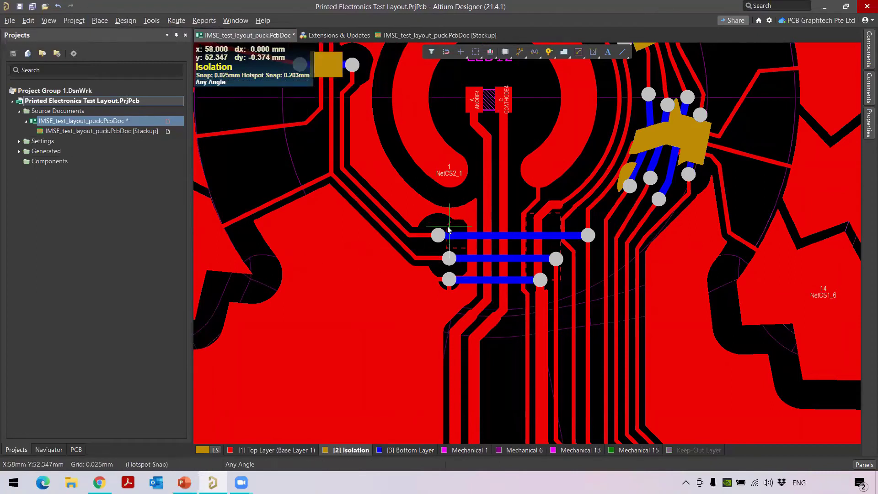
click(458, 252)
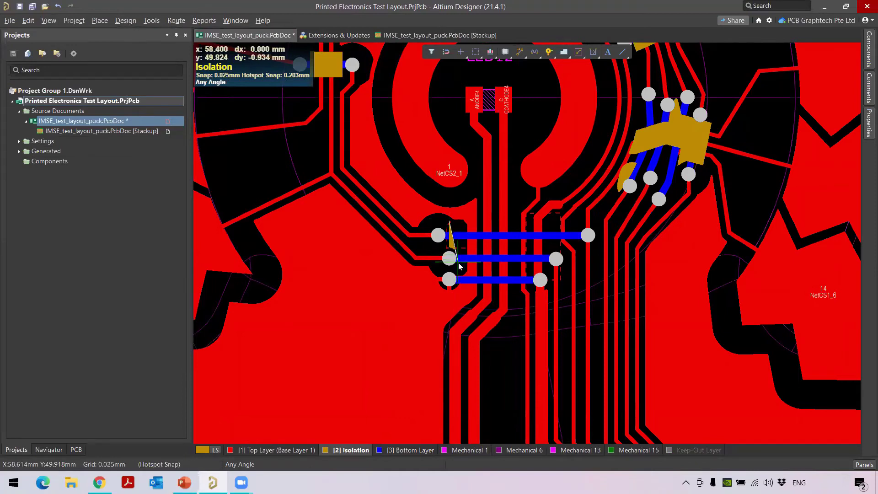
click(457, 288)
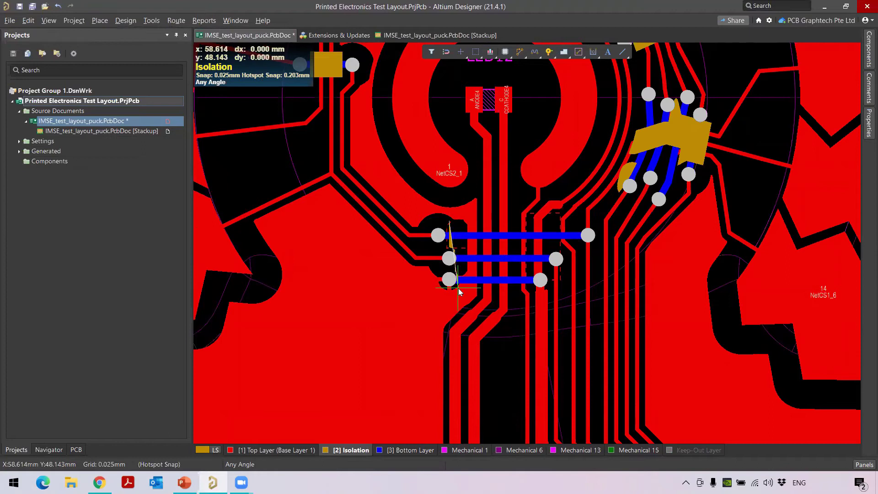
click(533, 291)
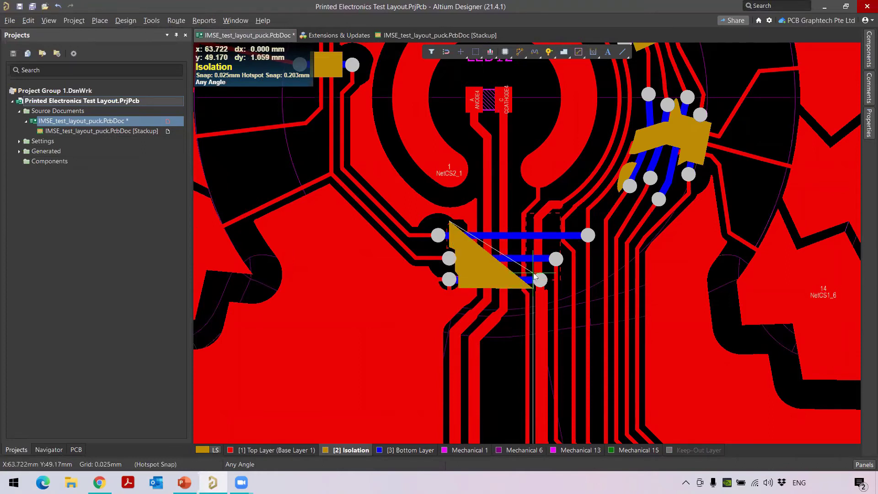
click(535, 276)
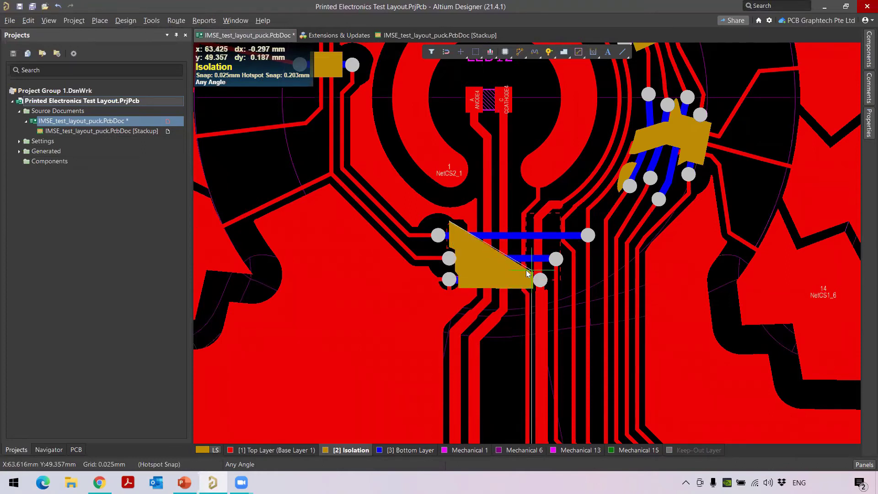
click(549, 267)
click(550, 245)
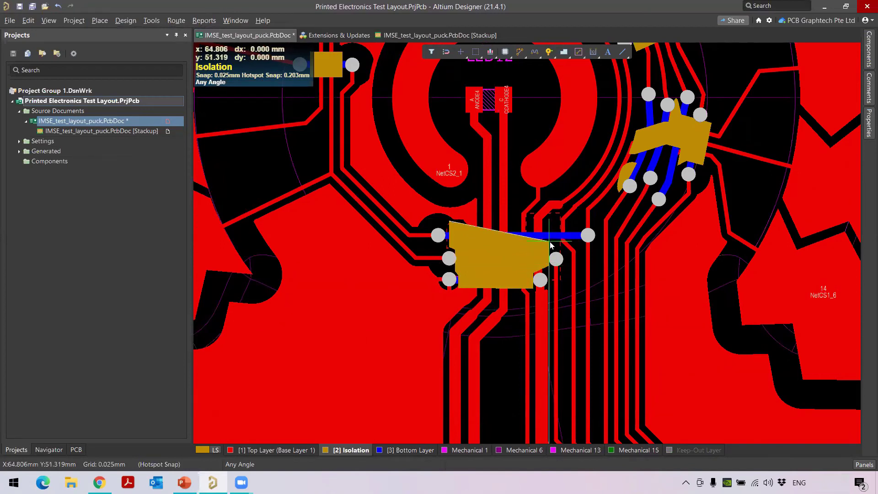
click(580, 223)
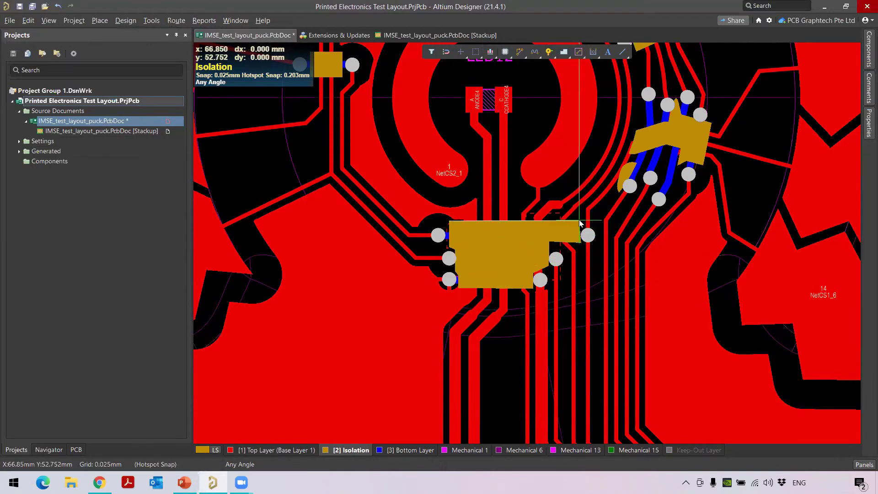
click(447, 223)
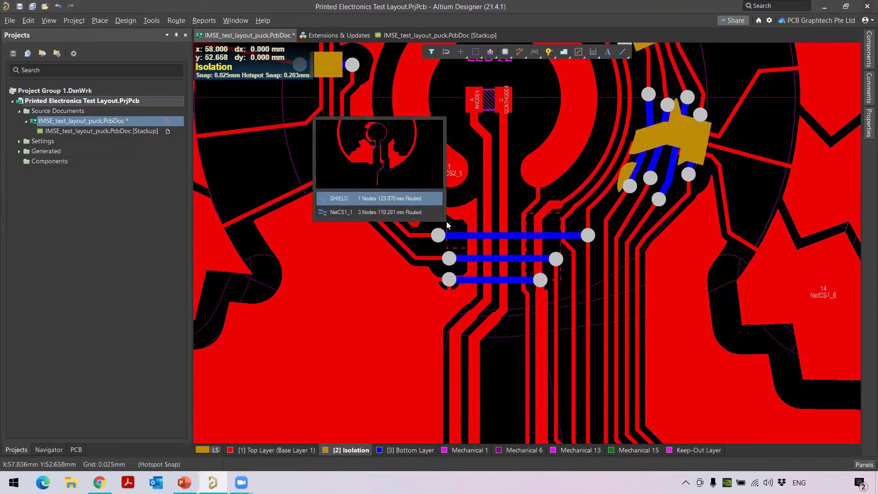
click(415, 213)
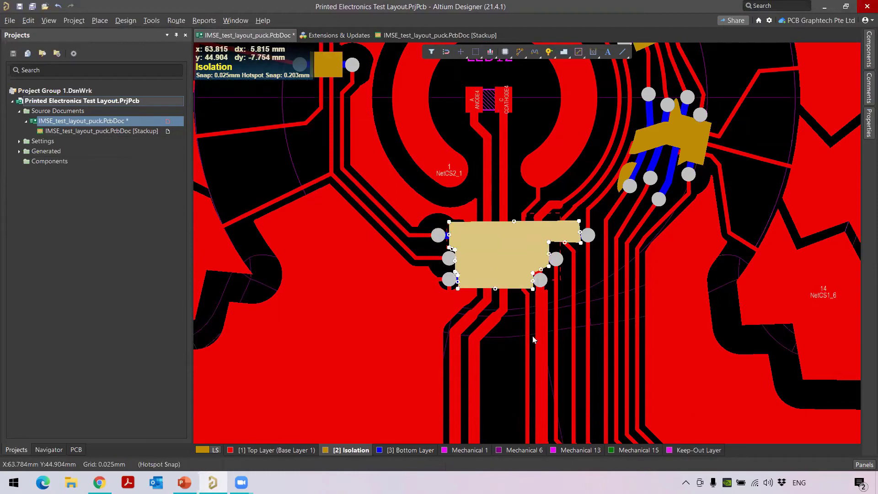
Slide the region's edge back beside the SHIELD pad while keeping every crossover covered
click(519, 357)
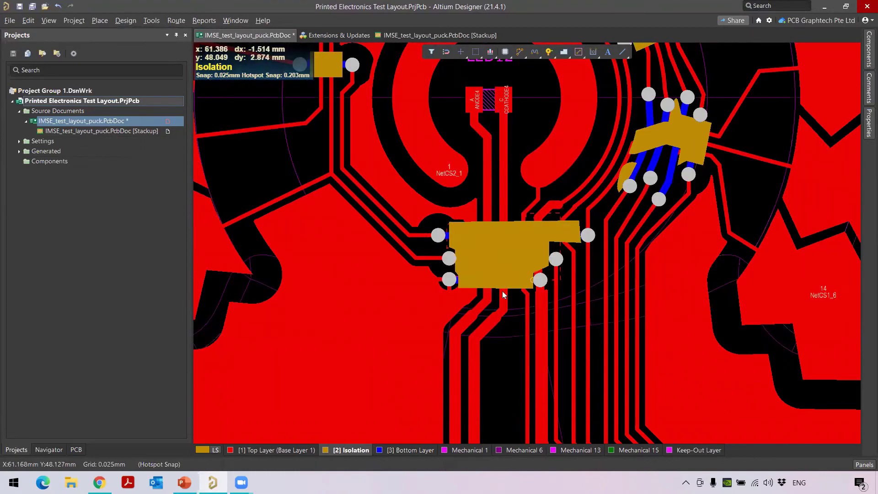
ctrl+scroll(500, 246, up, 3)
right_drag(532, 377, 477, 305)
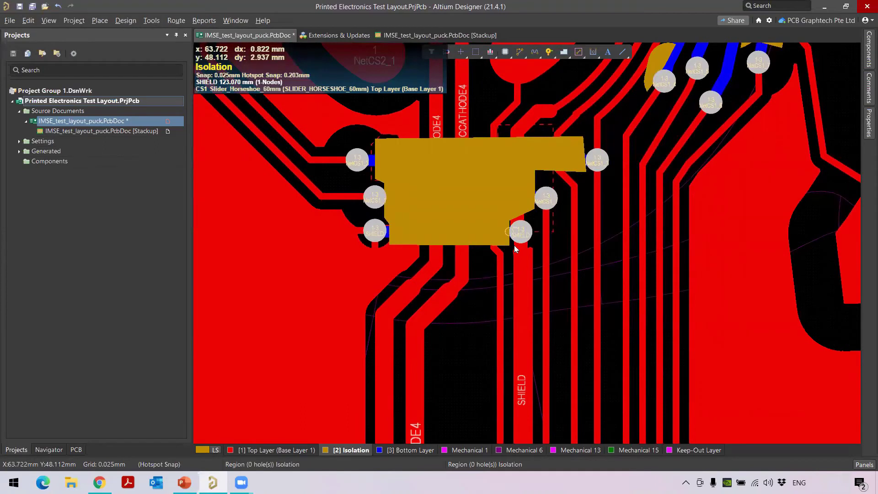
ctrl+scroll(515, 244, up, 5)
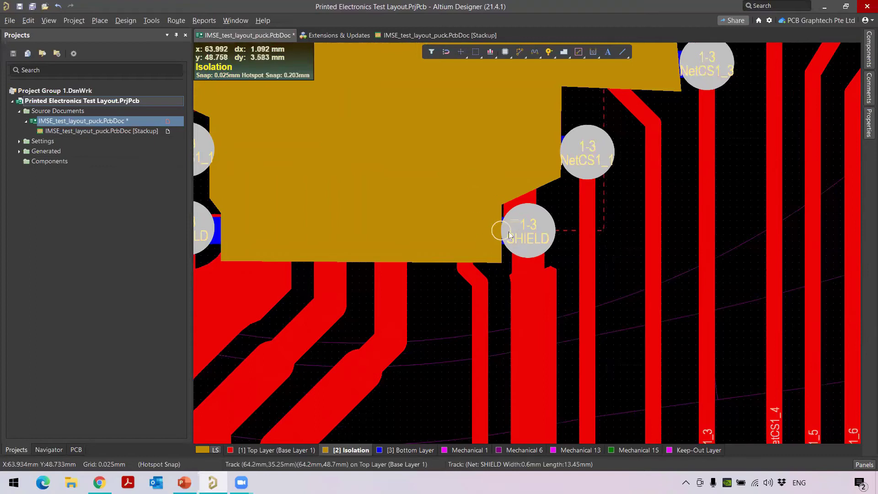
ctrl+scroll(516, 238, down, 1)
ctrl+scroll(516, 238, down, 2)
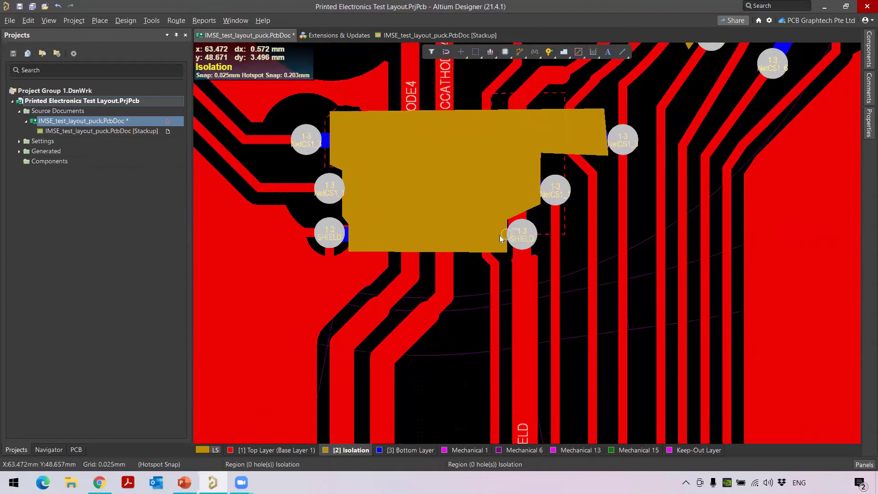
click(500, 235)
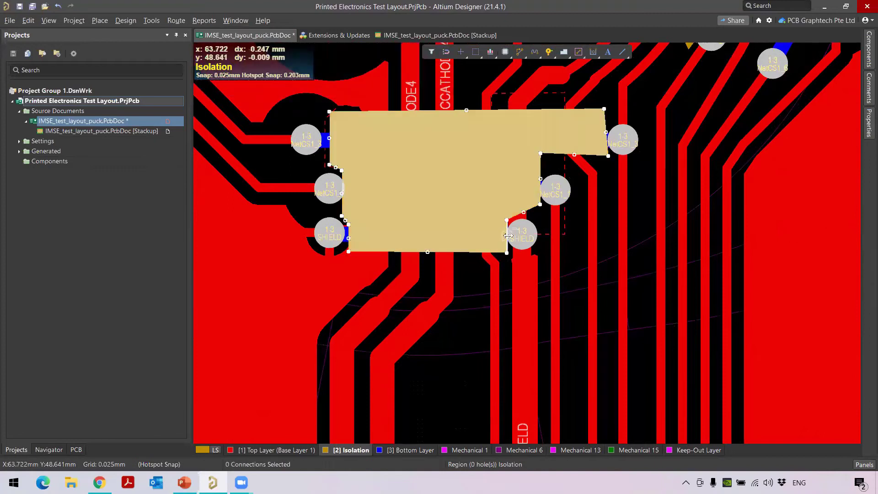
drag(507, 235, 504, 236)
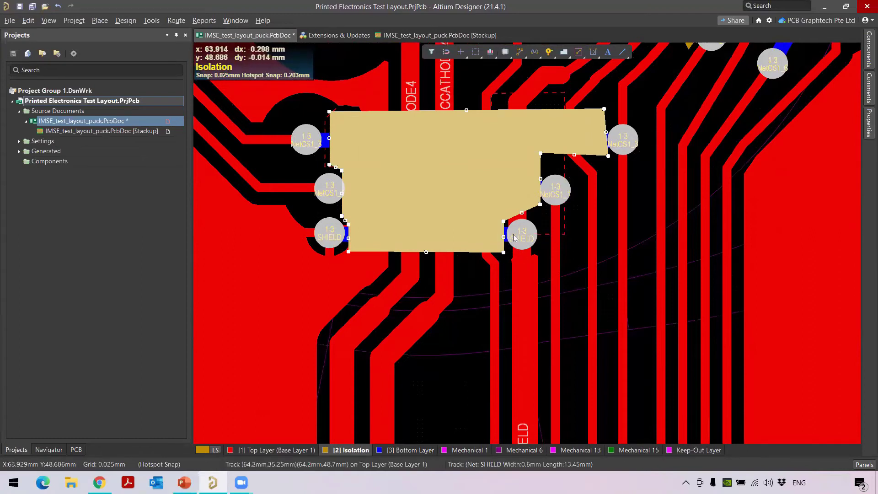
drag(471, 330, 486, 308)
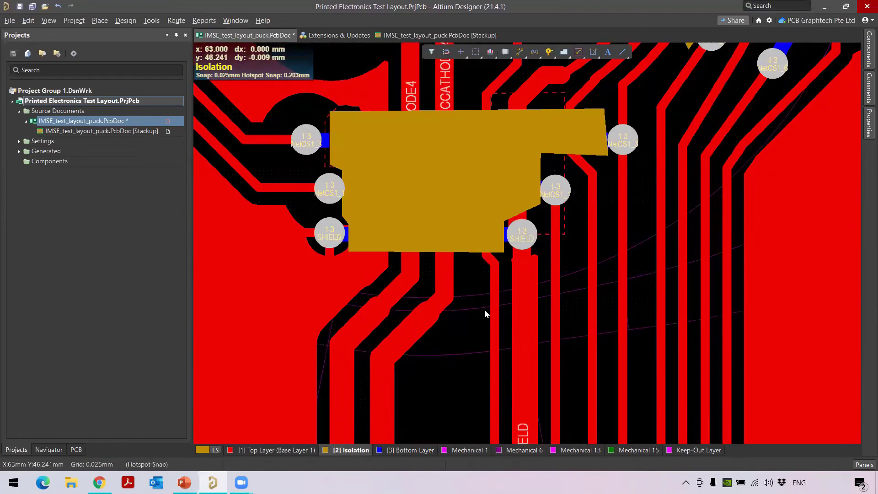
ctrl+scroll(524, 246, down, 2)
ctrl+scroll(524, 257, down, 5)
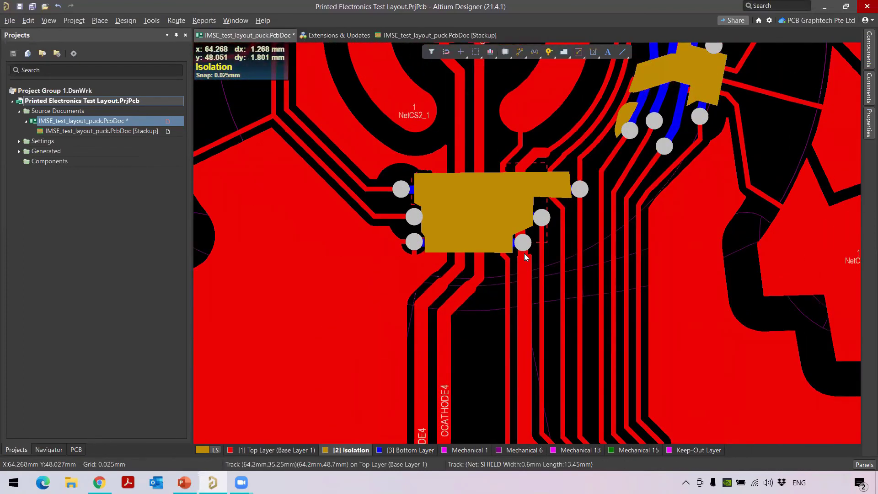
ctrl+scroll(523, 264, down, 3)
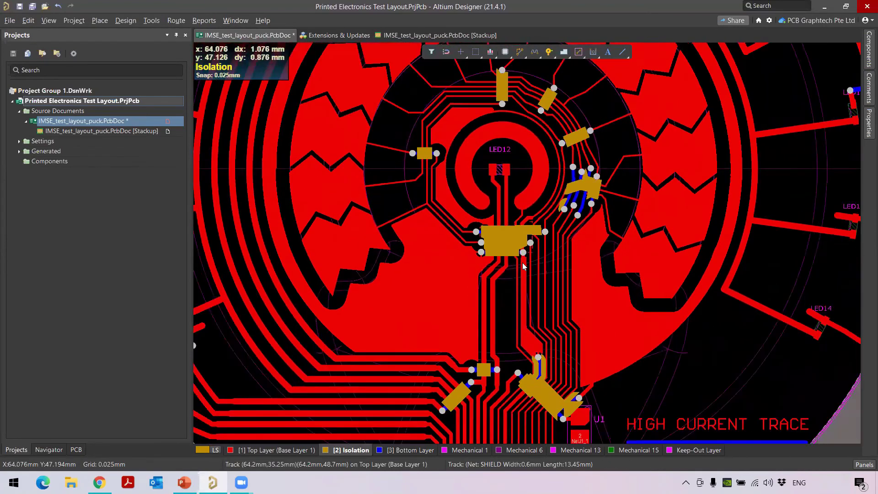
With Top Layer active, run the Design Rule Check and dismiss the empty Messages panel
click(279, 449)
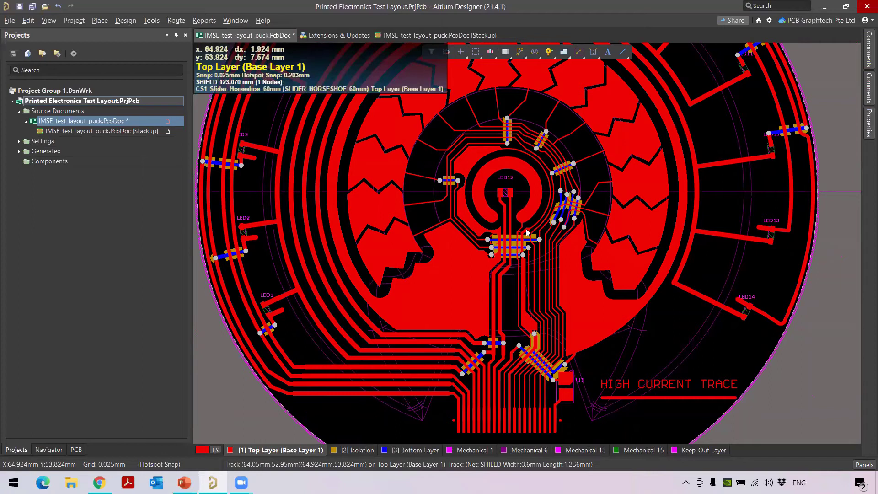
click(151, 20)
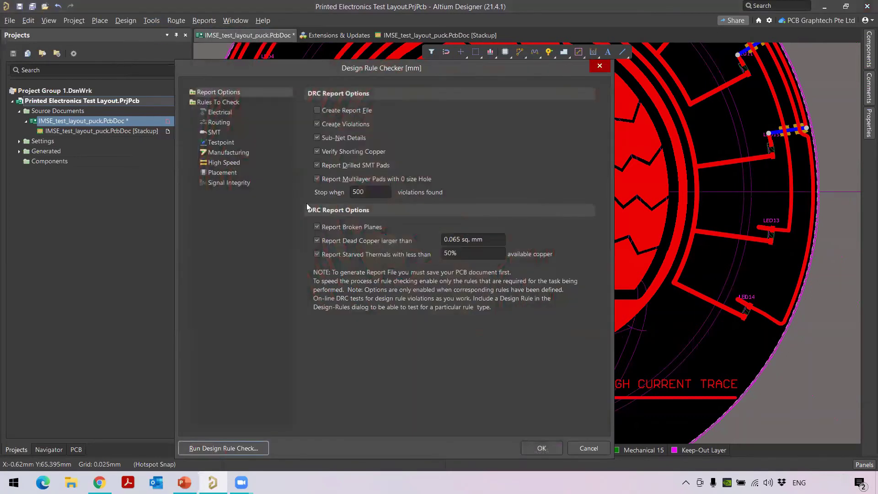
click(259, 449)
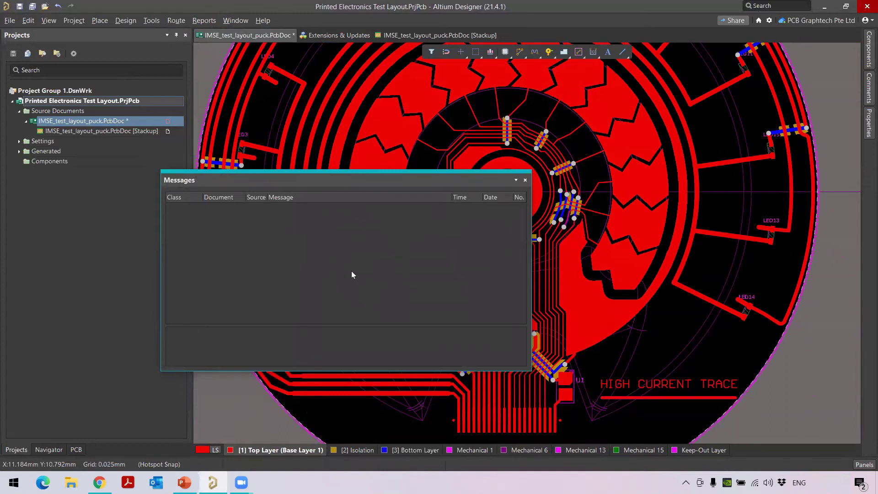
click(525, 180)
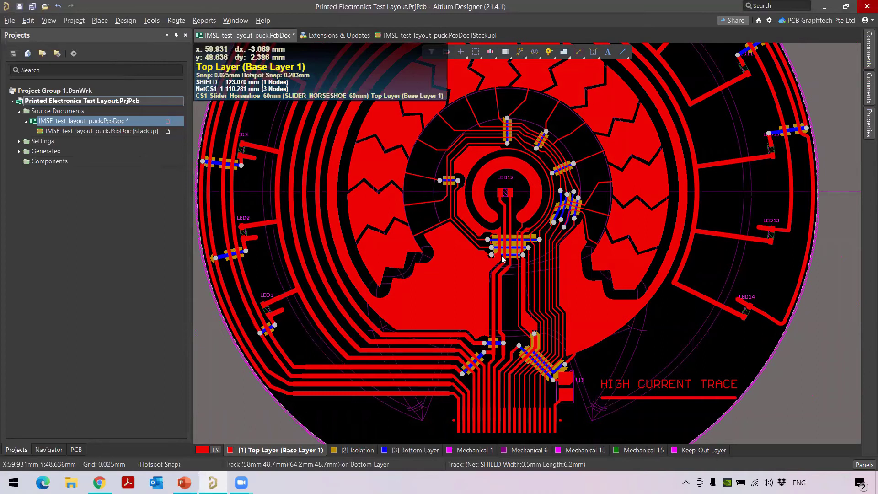
ctrl+scroll(488, 291, down, 3)
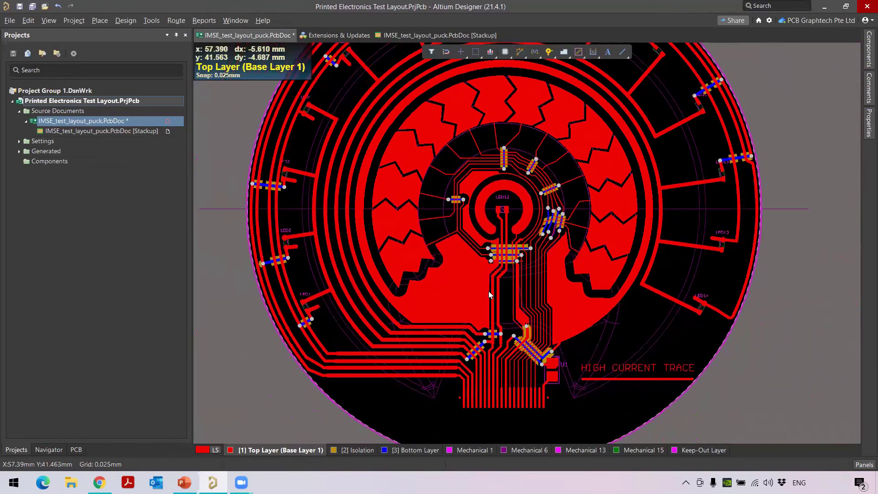
ctrl+scroll(488, 290, down, 3)
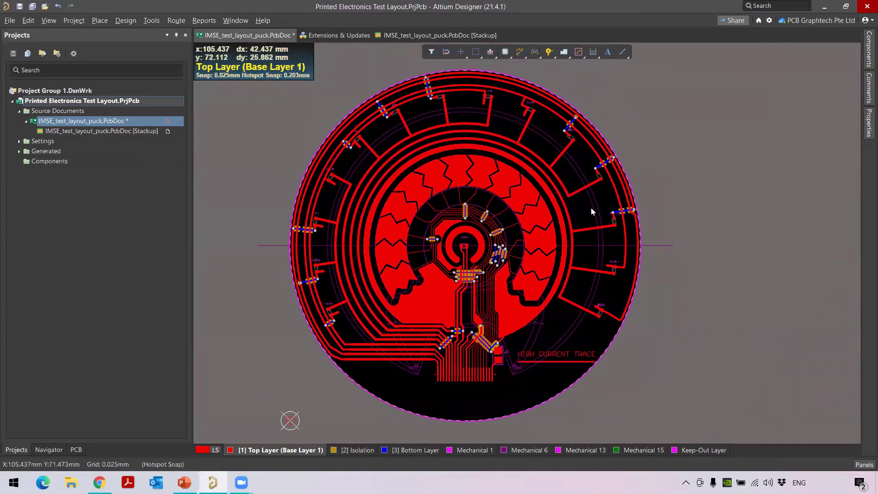
Save all open documents and begin making the project available online
click(9, 20)
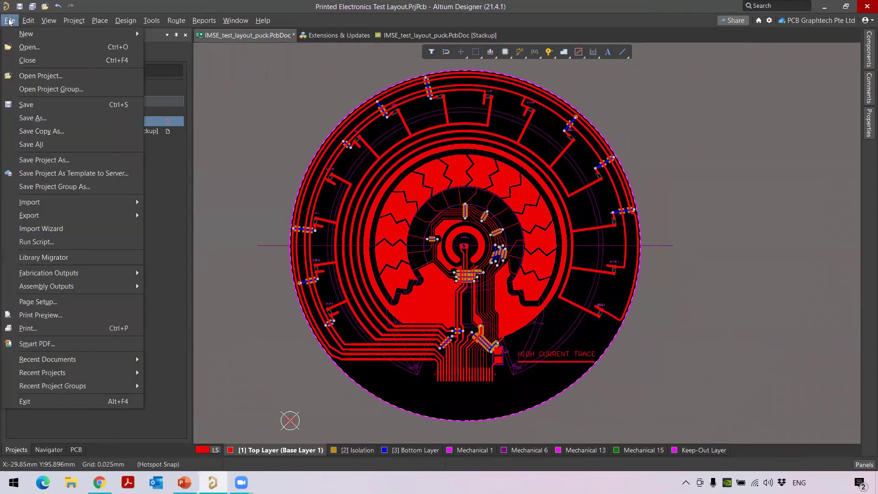
click(32, 145)
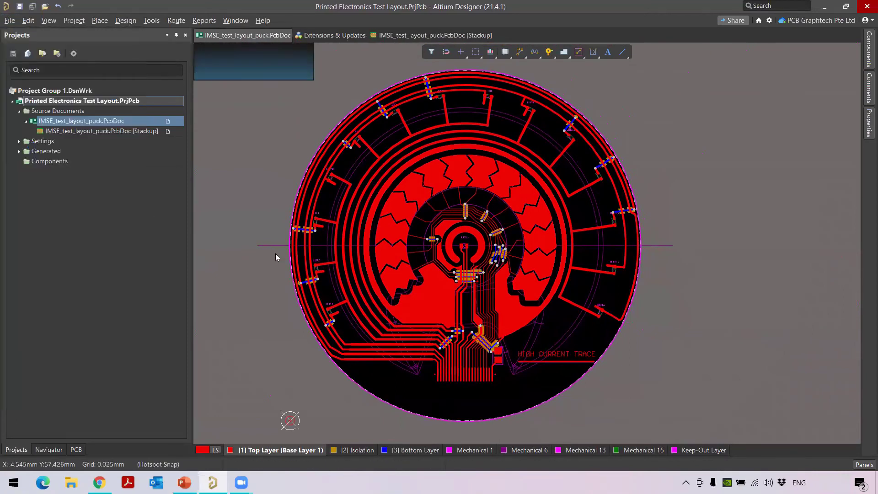
right_click(96, 101)
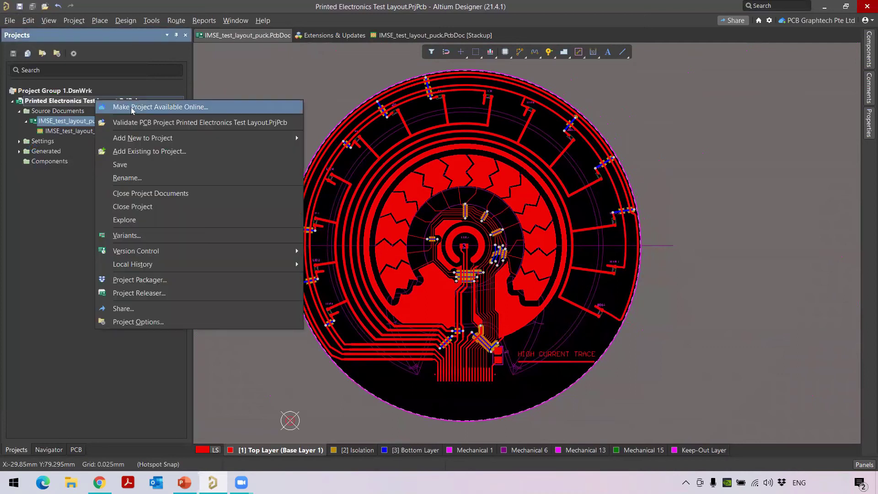
click(133, 108)
Rename the project to 'Printed Electronics Demo' and confirm making it available online
click(401, 199)
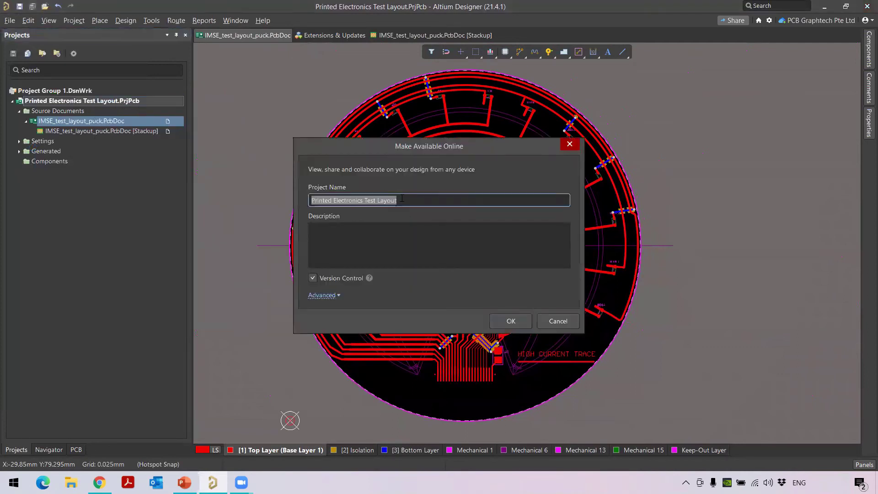
click(399, 200)
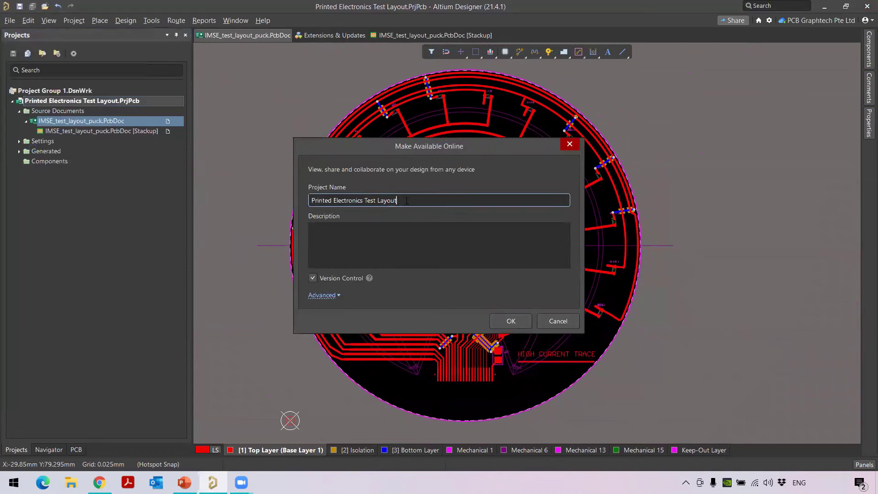
key(BackSpace)
key(BackSpace)
key(BackSpace)
key(BackSpace)
key(BackSpace)
key(BackSpace)
key(BackSpace)
key(BackSpace)
key(BackSpace)
key(BackSpace)
key(BackSpace)
key(BackSpace)
text(Demo)
click(511, 321)
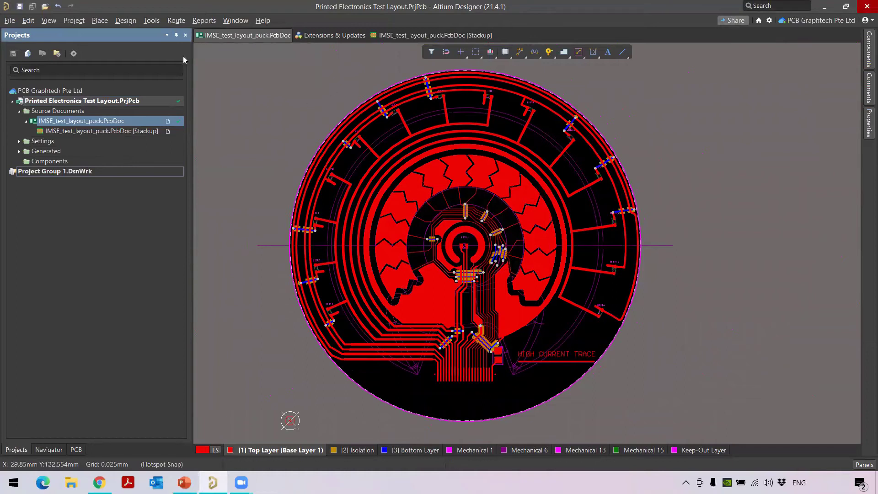
click(74, 20)
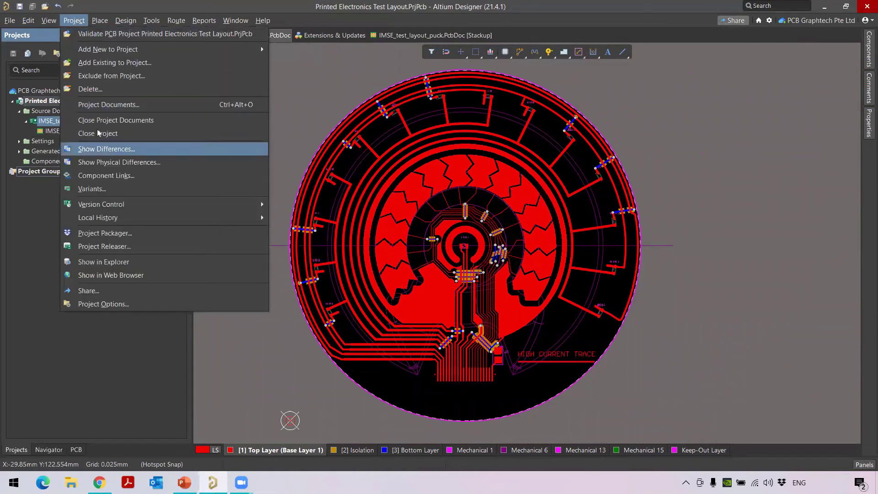
Open the project's Share dialog, set invitee permission to Can Edit, and view Snapshot on the Web
click(708, 201)
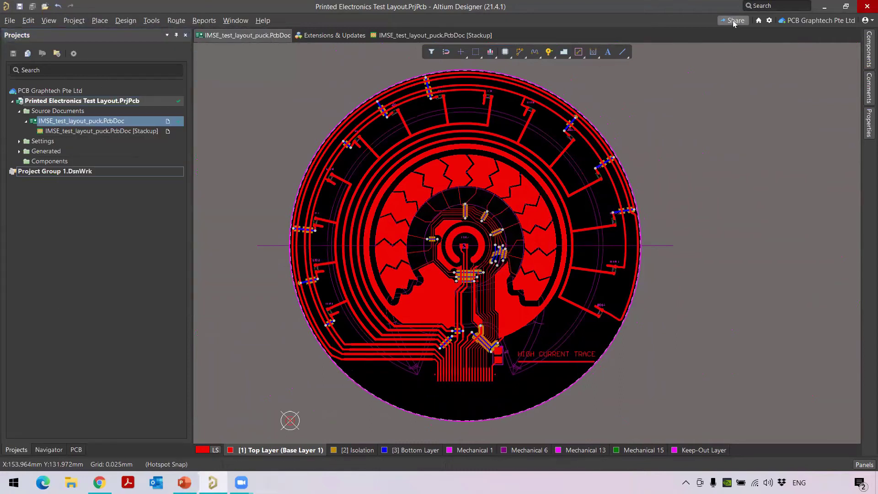
click(733, 21)
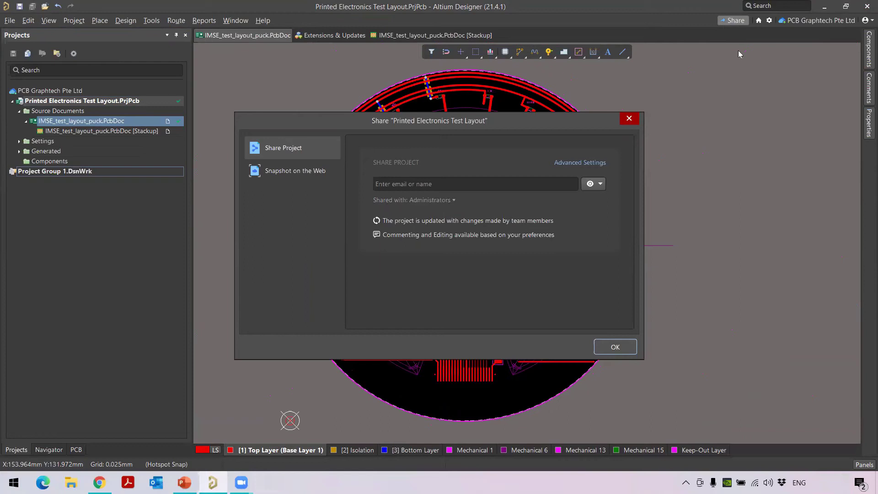
click(543, 184)
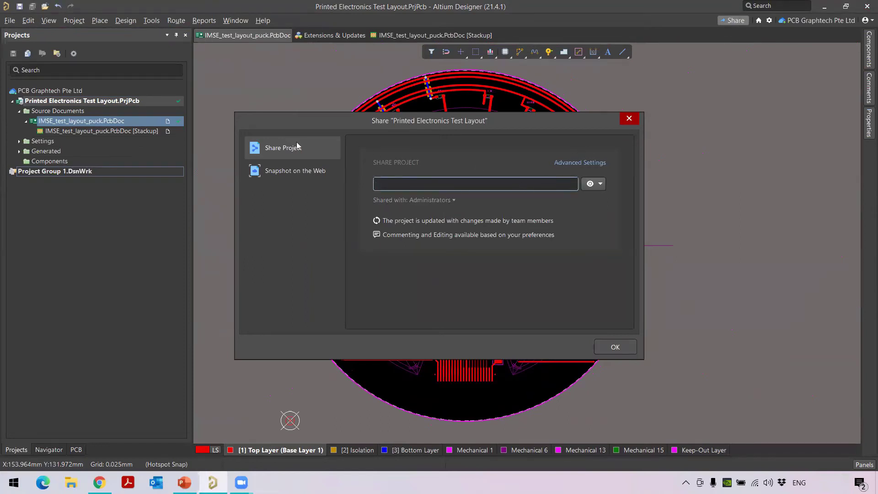
click(599, 185)
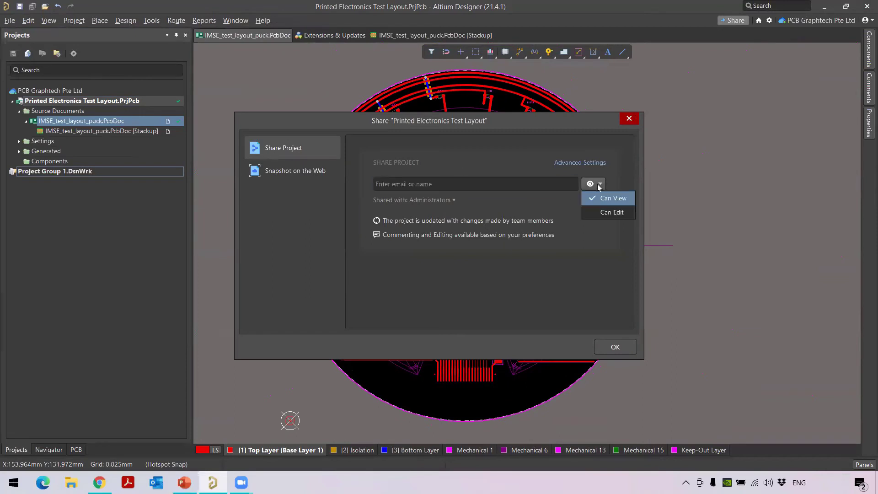
click(612, 211)
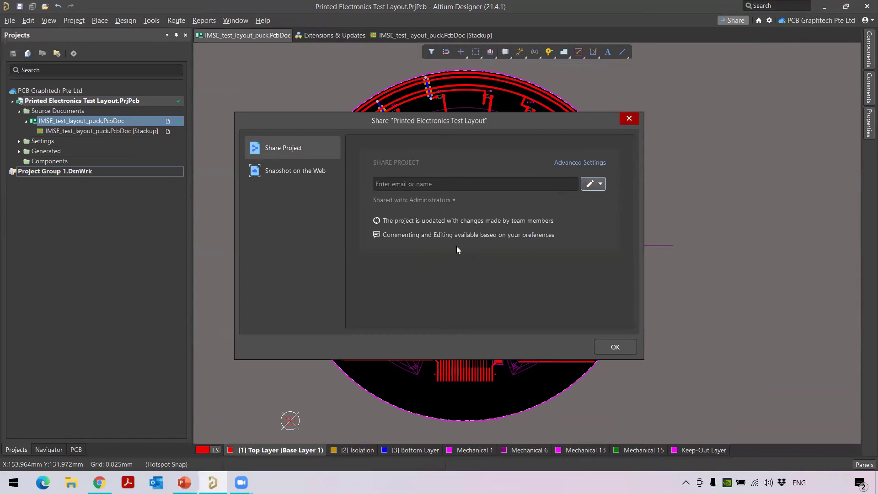
click(274, 173)
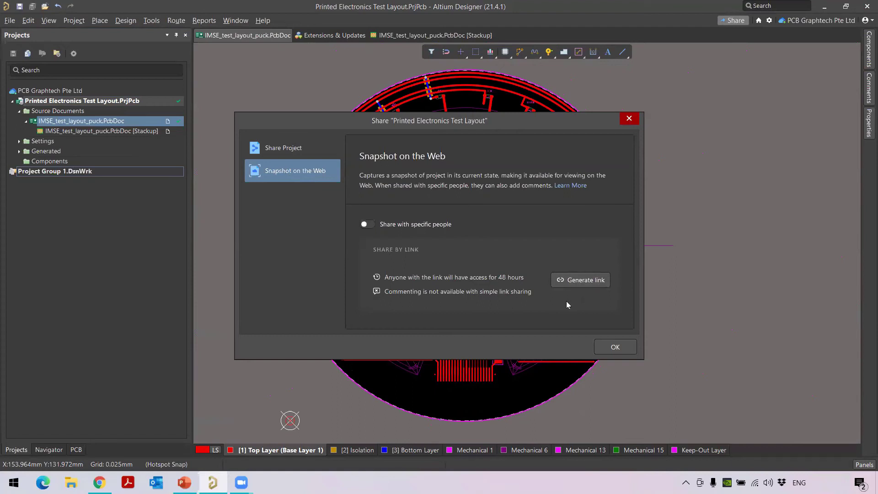
Under Share Project, add the outside user's e-mail address as an invitee
click(276, 148)
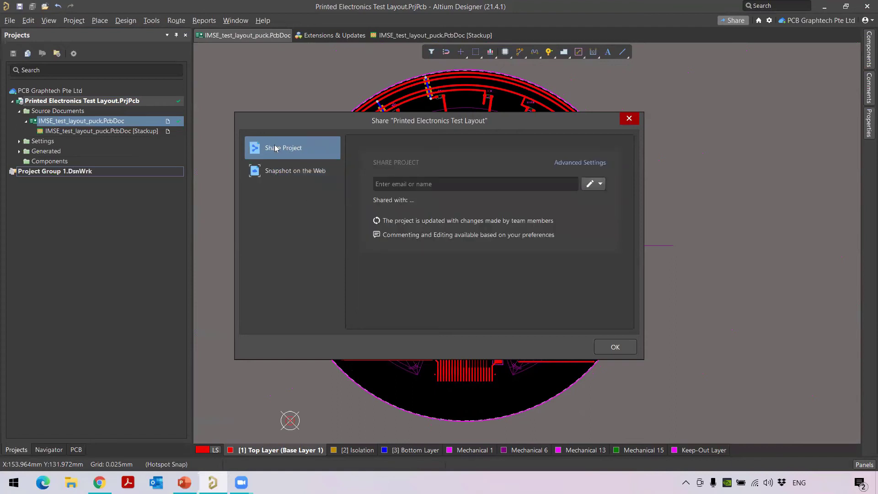
click(435, 183)
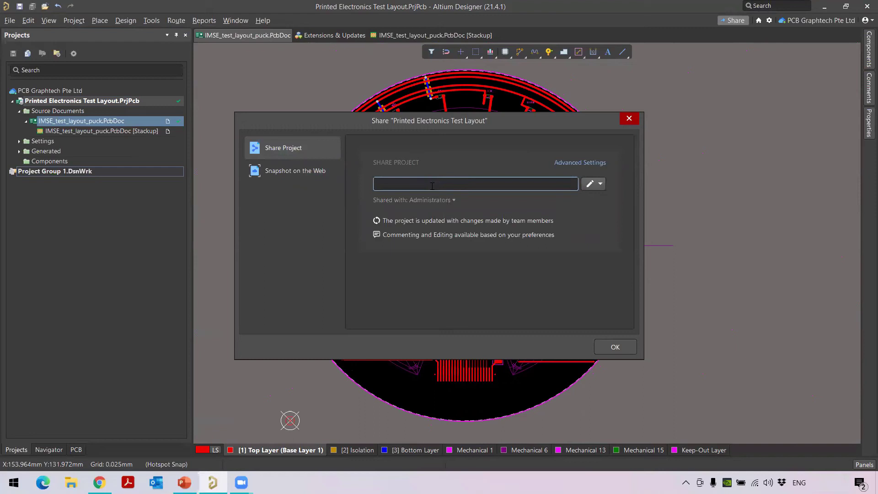
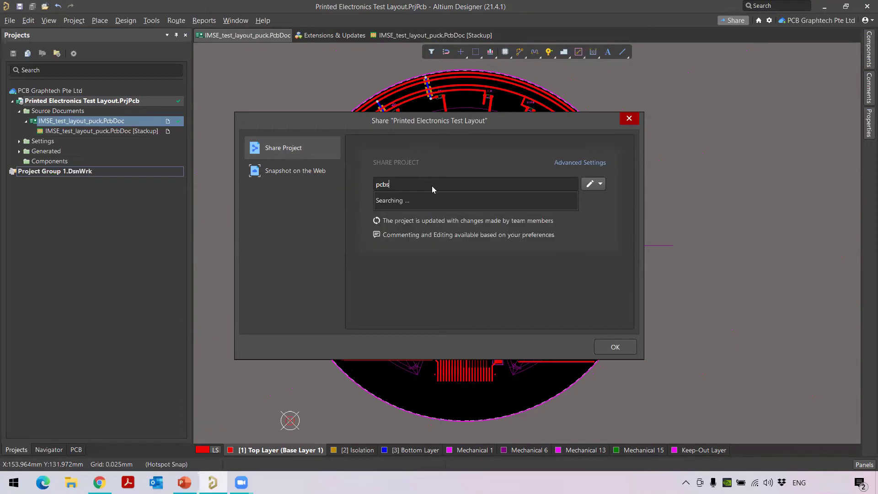
key(Return)
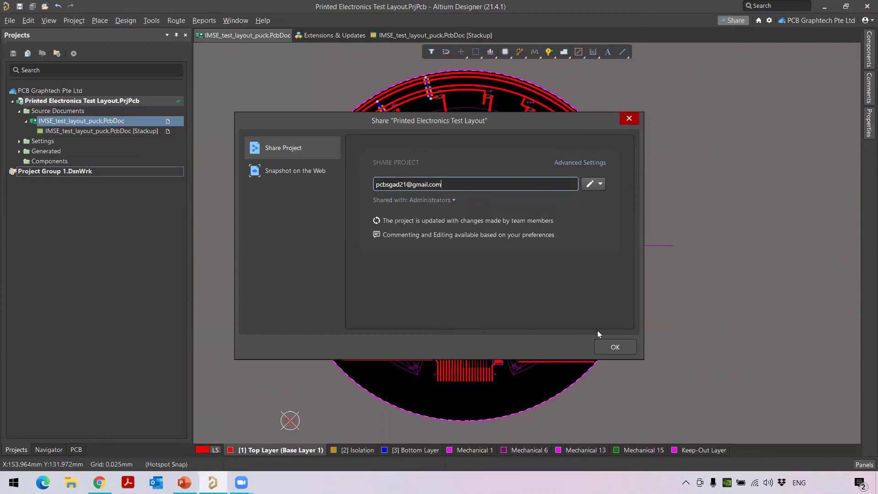
click(620, 348)
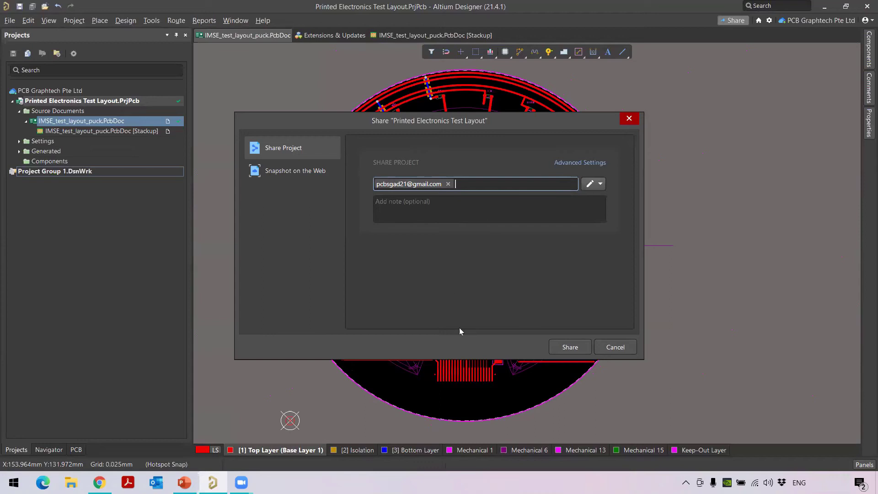
Share the project with Share for Editing and close the success confirmation
click(570, 347)
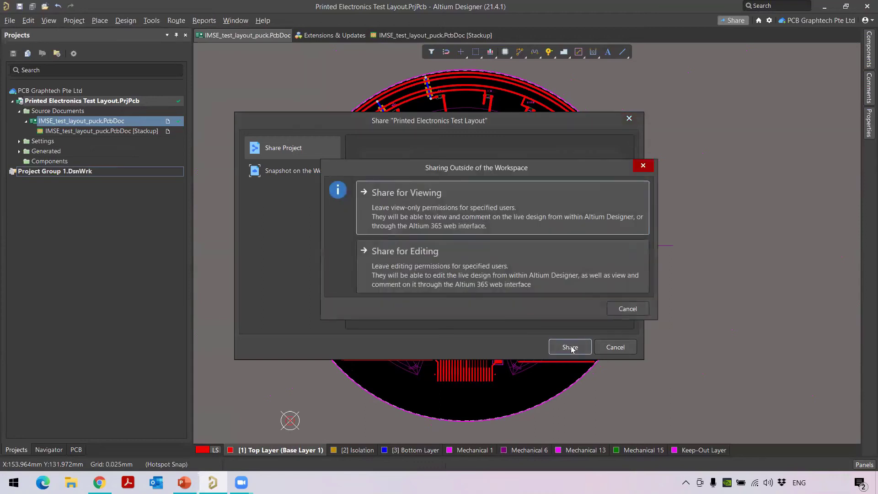
click(433, 274)
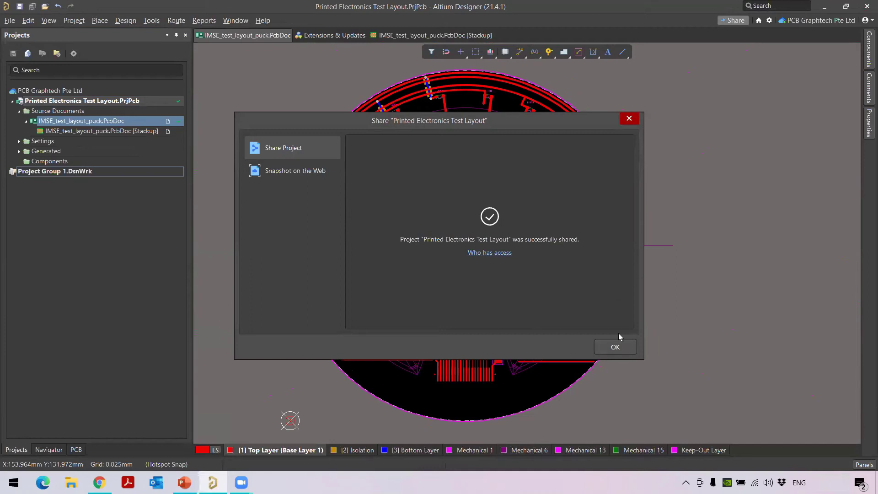
click(615, 346)
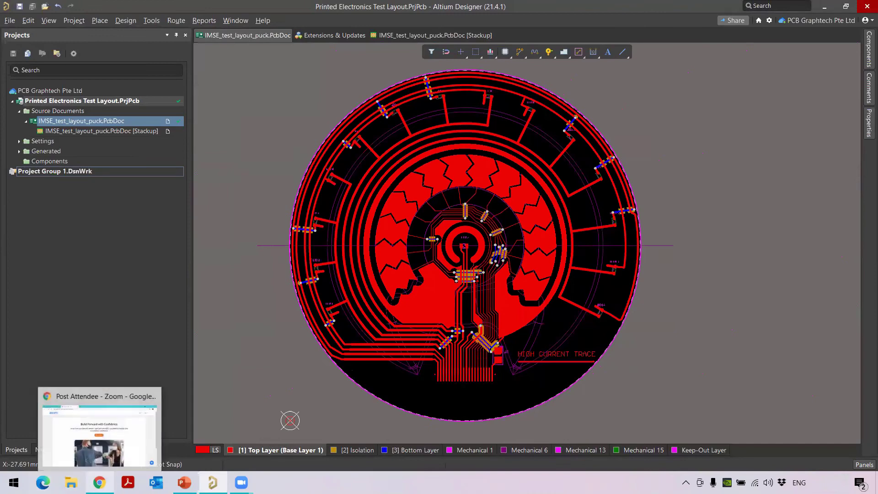
click(99, 482)
Reload the Gmail inbox and open the Altium 365 'shared with you' message
click(93, 8)
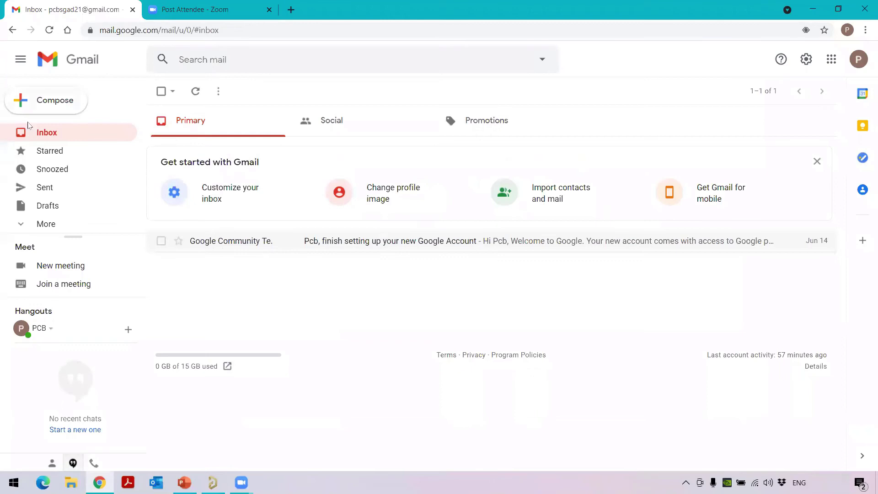
click(50, 30)
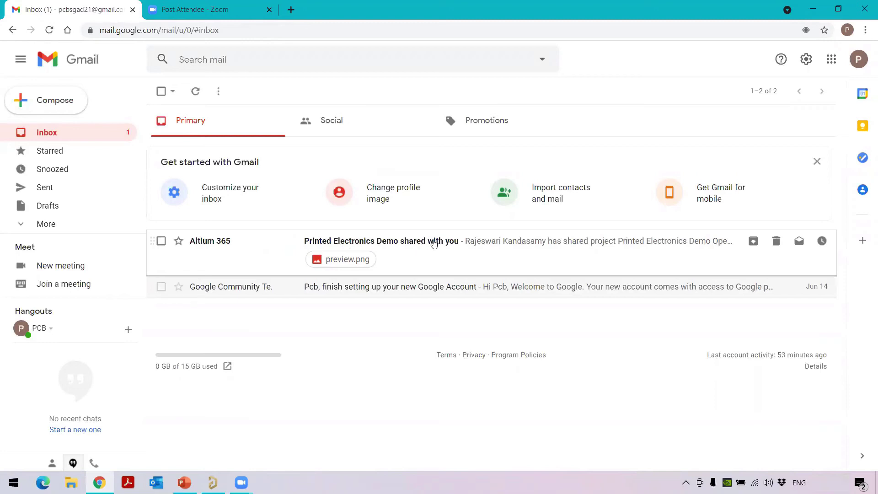
click(434, 243)
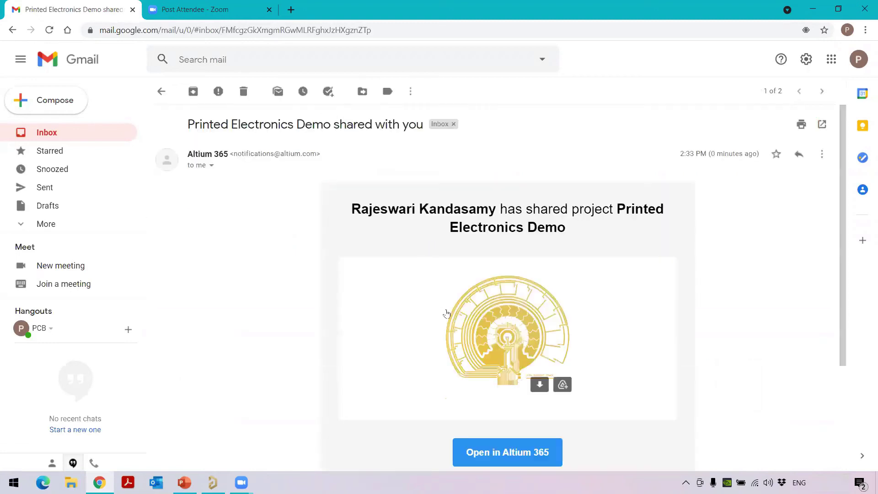
Open the shared project in Altium 365 and expand Design to show the board
click(508, 454)
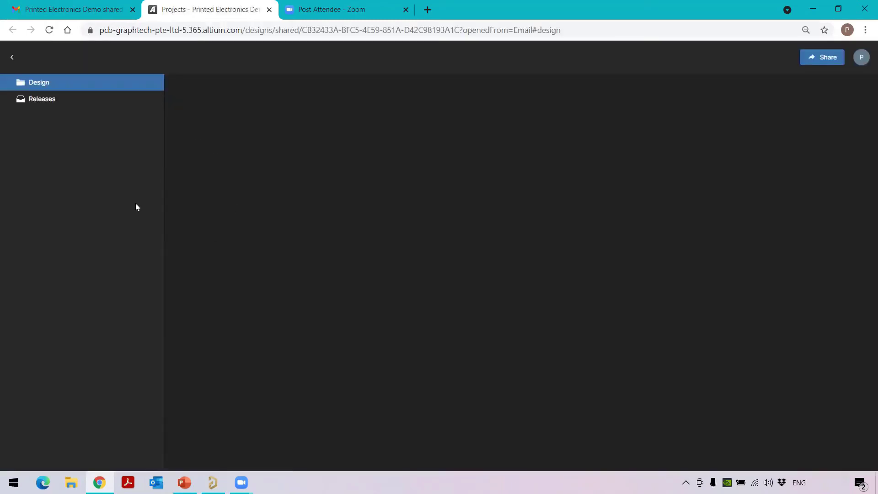
click(28, 86)
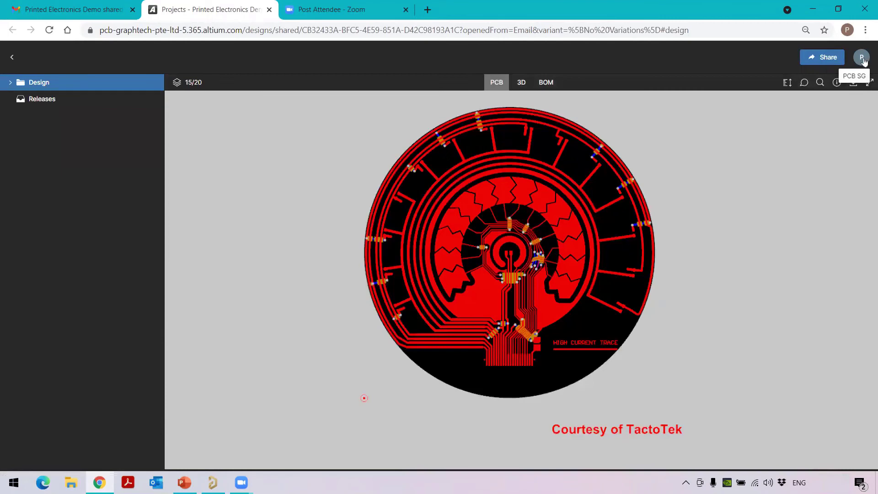
click(10, 82)
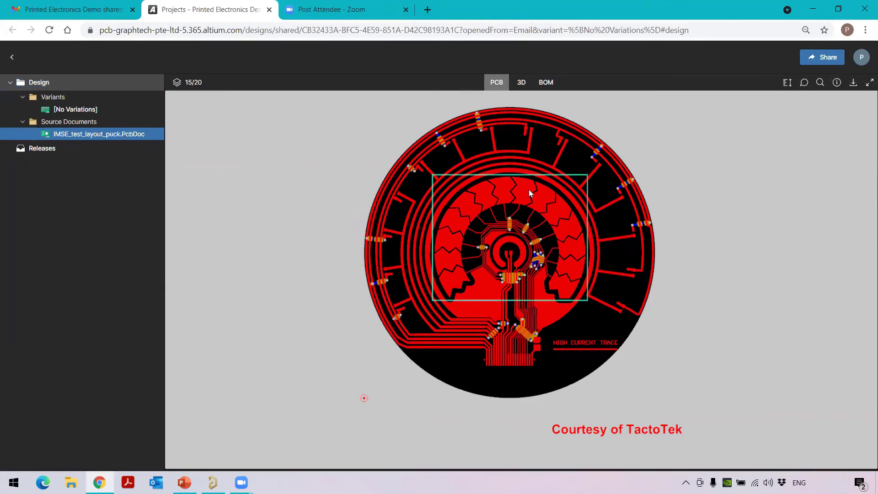
Tilt the board in the 3D view, return to the PCB view, and show Comments
click(521, 86)
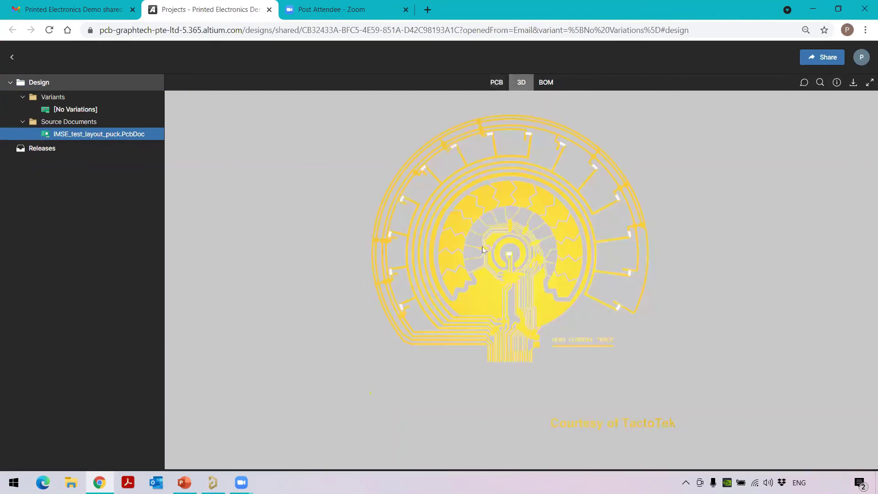
drag(457, 303, 513, 212)
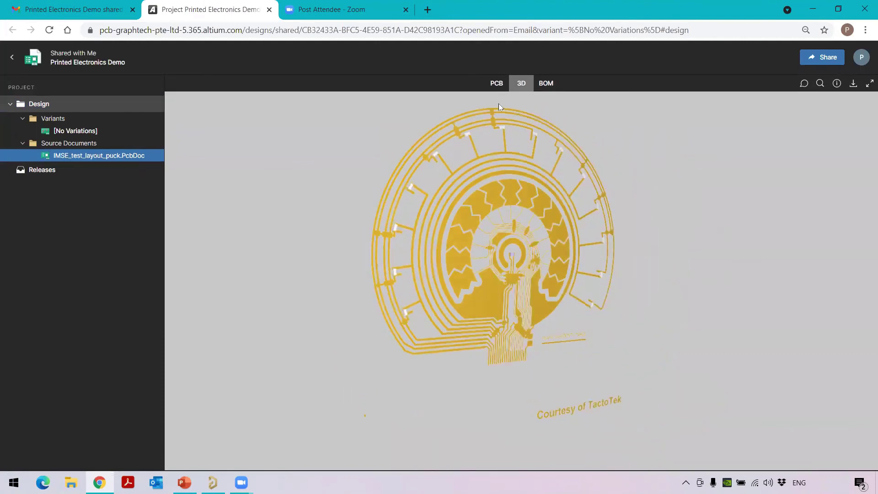
click(496, 83)
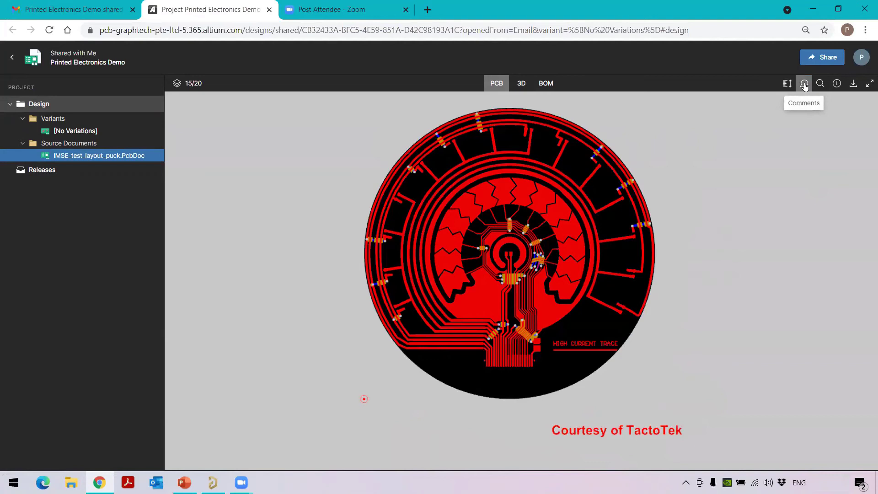
click(805, 85)
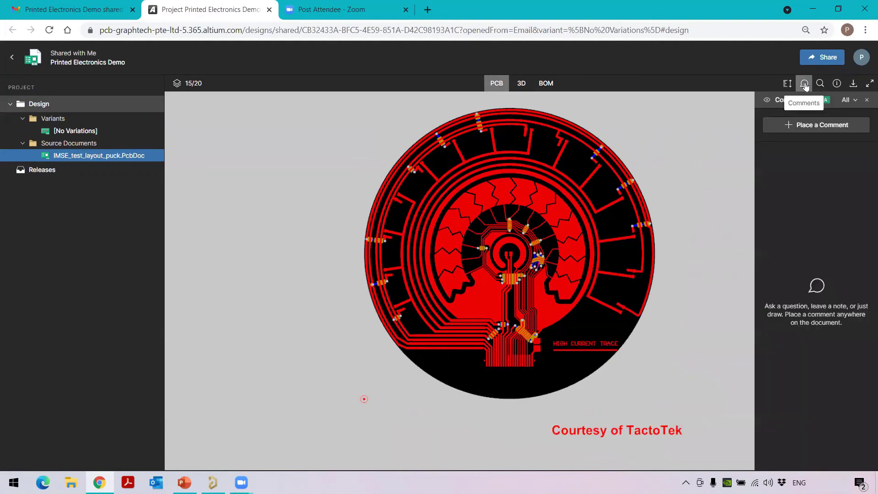
click(807, 131)
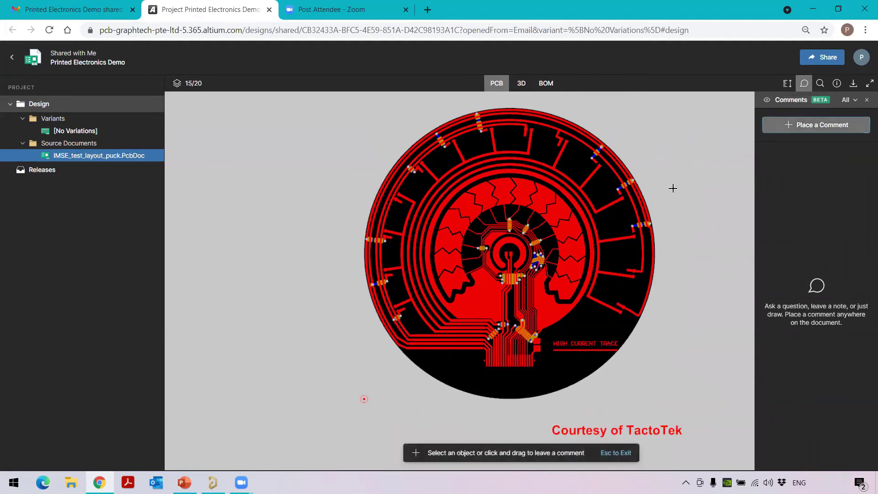
click(535, 241)
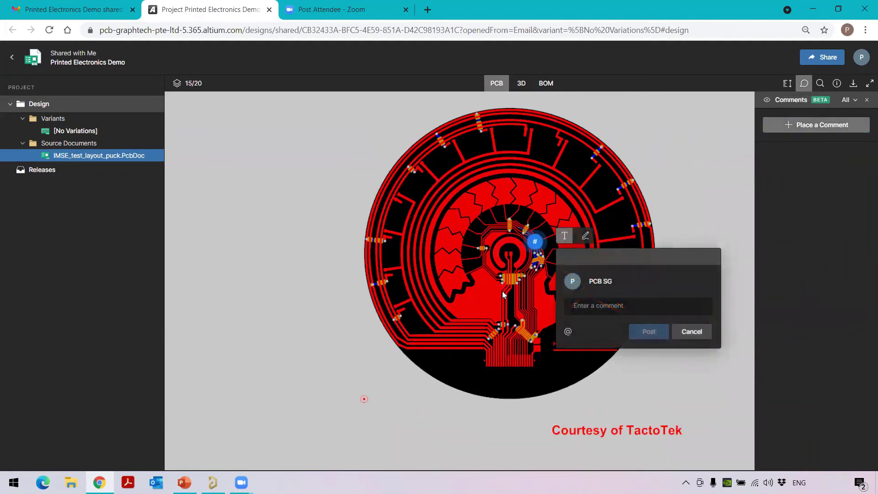
click(627, 305)
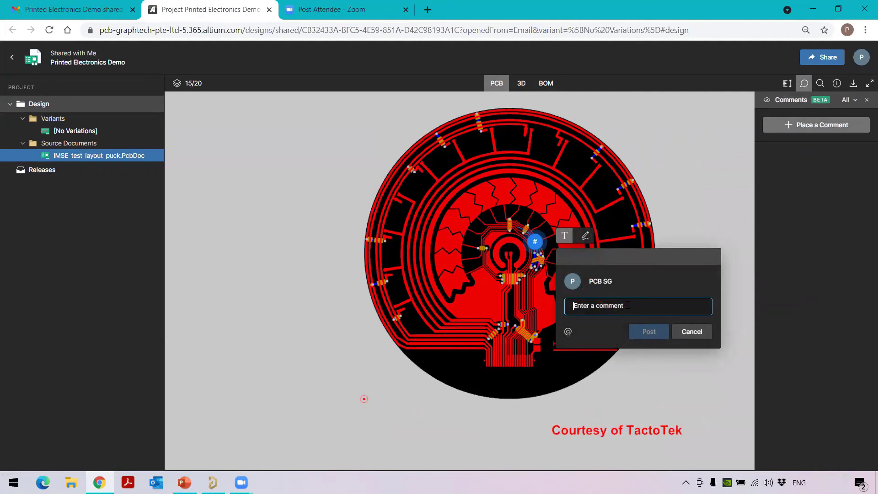
text(@)
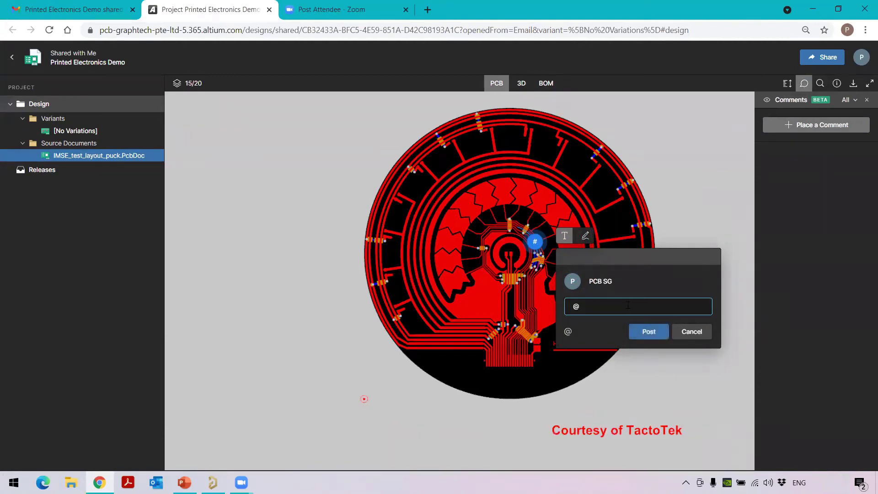
text( Please change)
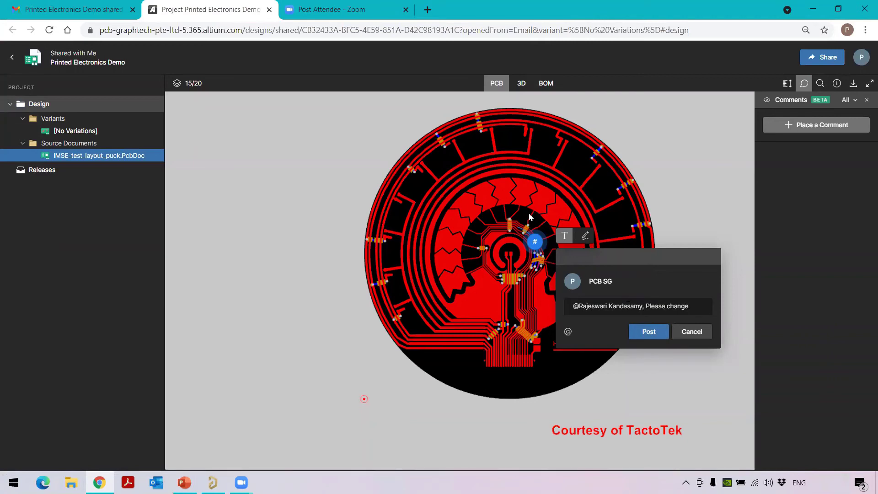
click(702, 305)
click(696, 307)
text(the solid pattern to)
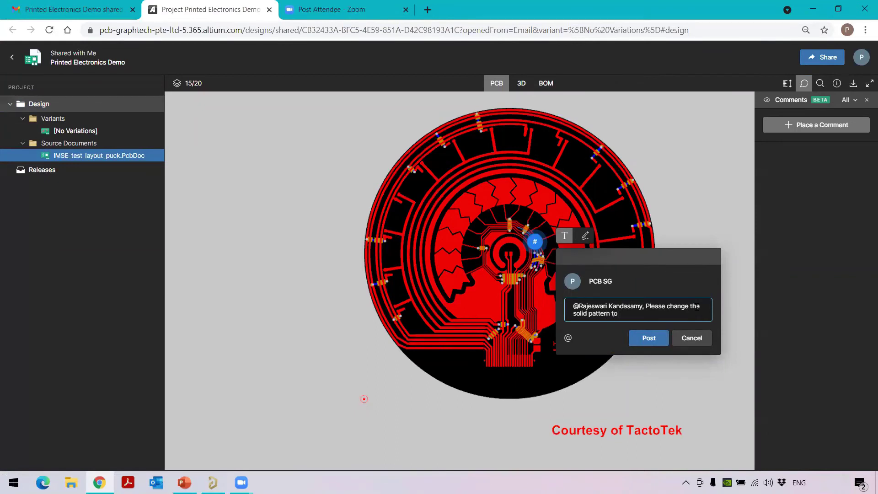
text( Hatched pattern.)
click(645, 341)
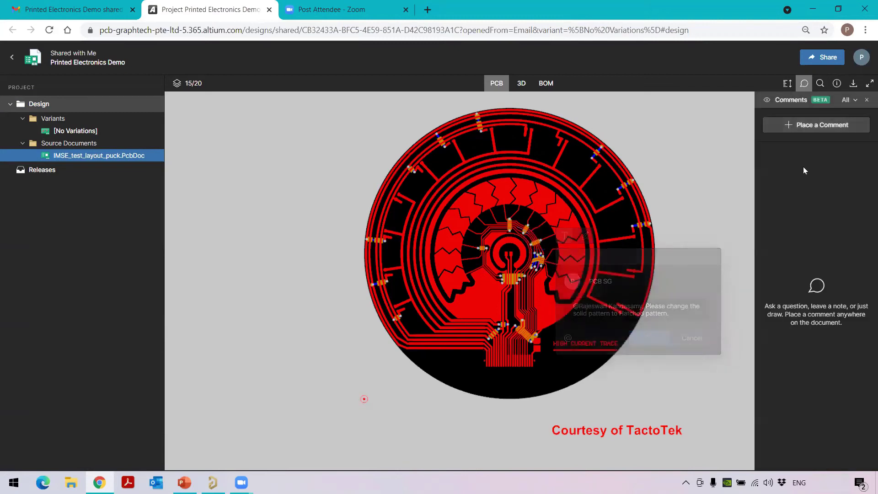
click(813, 198)
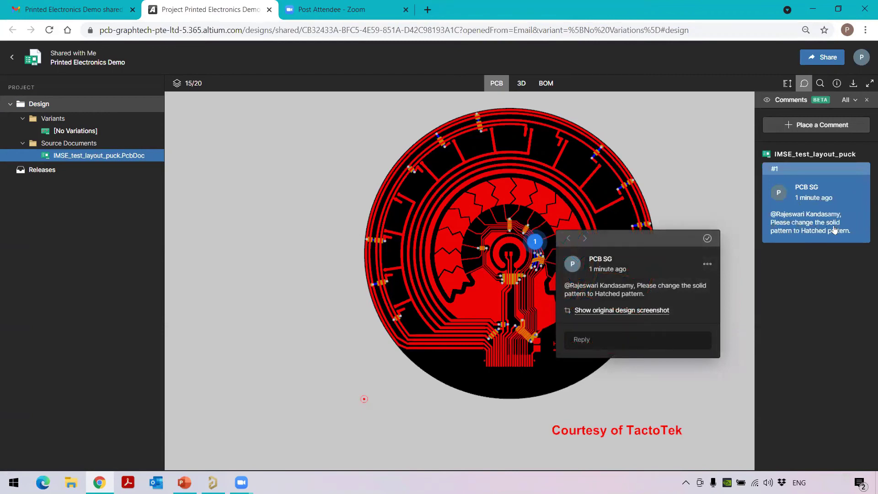
click(726, 183)
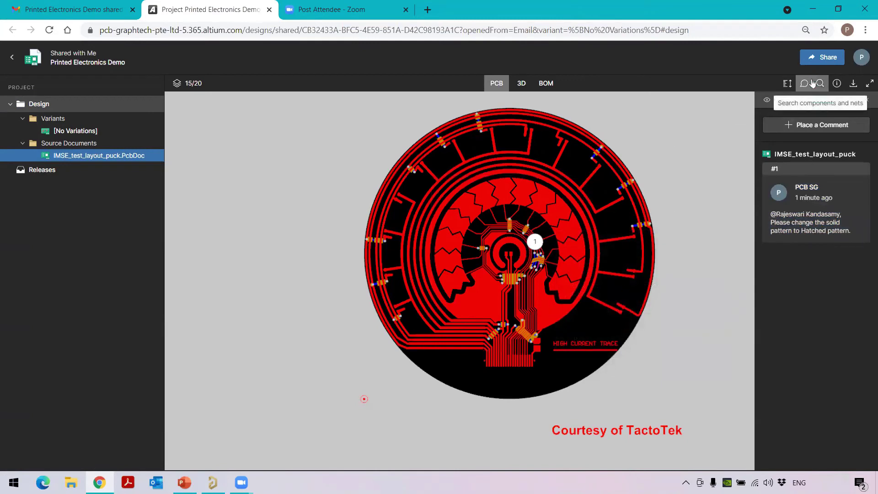
Check the Board Info and Downloads panels, then open and close the Layers list
click(837, 86)
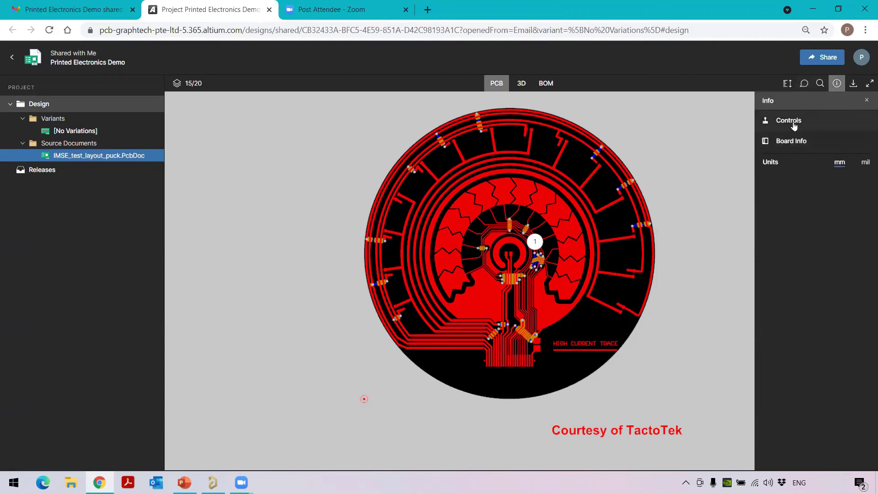
click(795, 141)
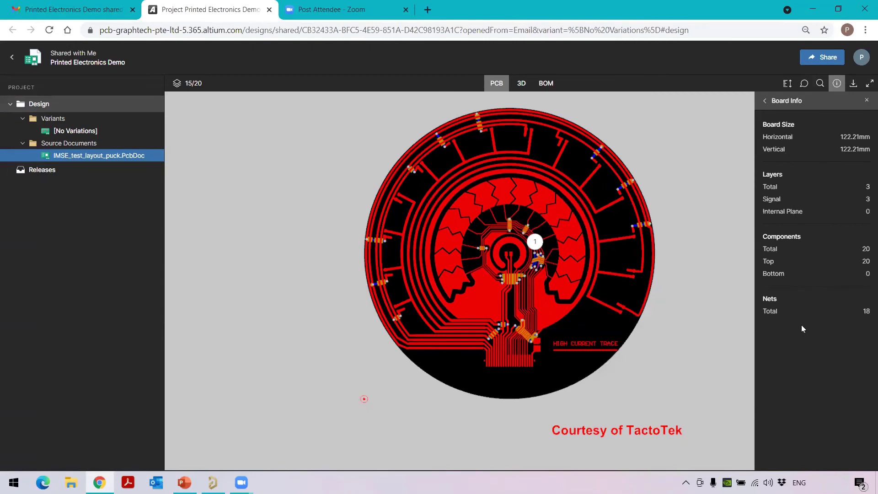
click(852, 86)
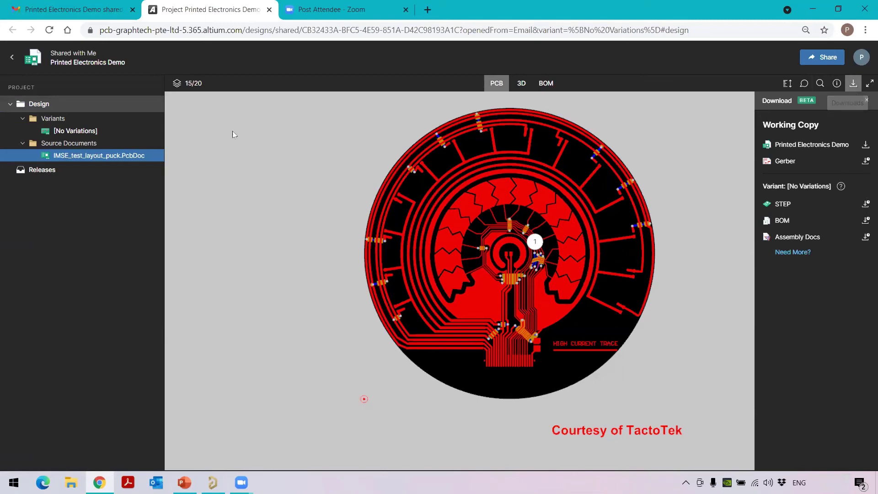
click(177, 85)
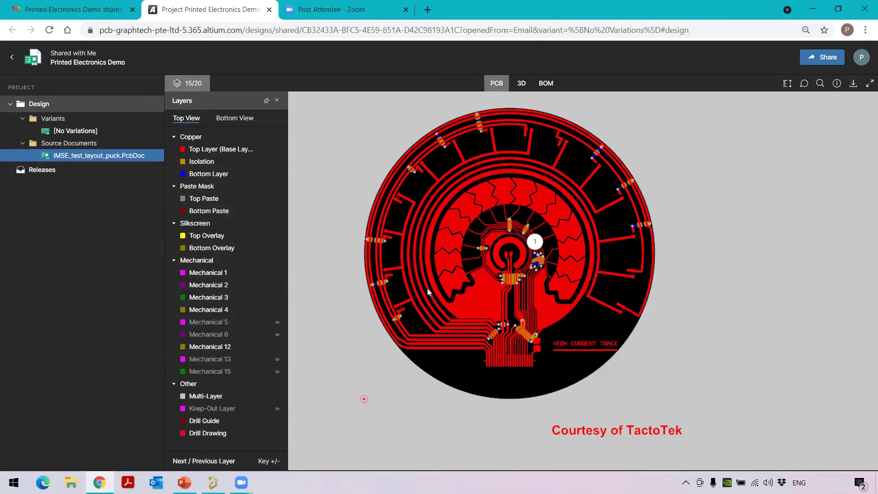
click(191, 83)
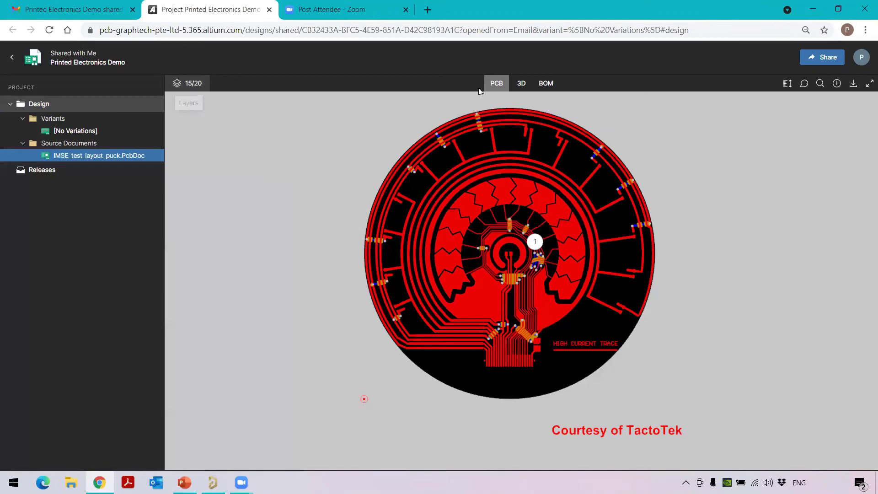
Search components for 'led' and jump to LED4 on the board
click(821, 86)
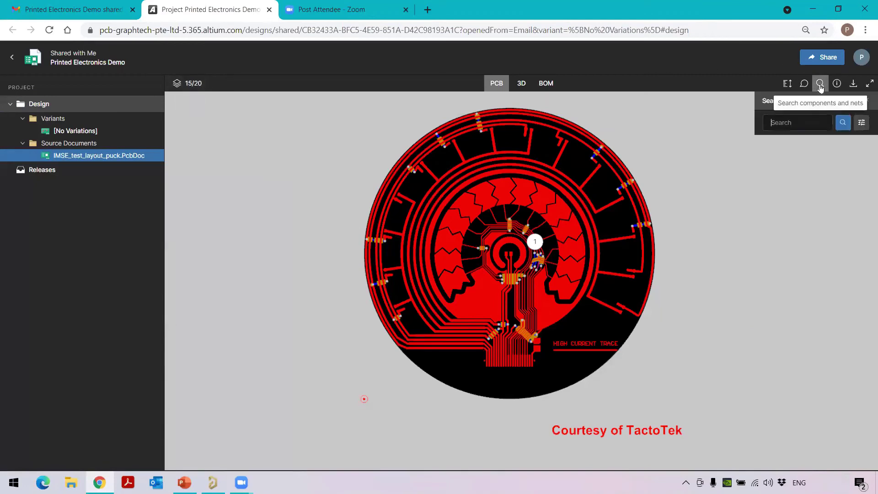
click(793, 123)
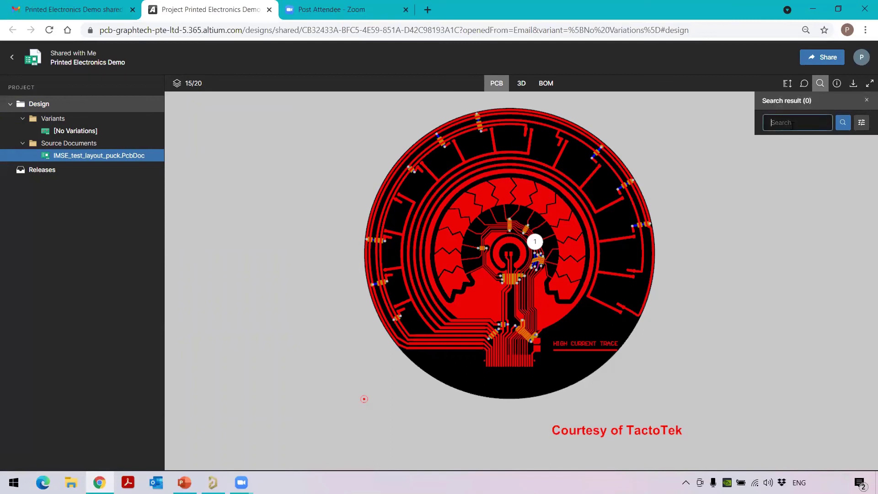
text(led)
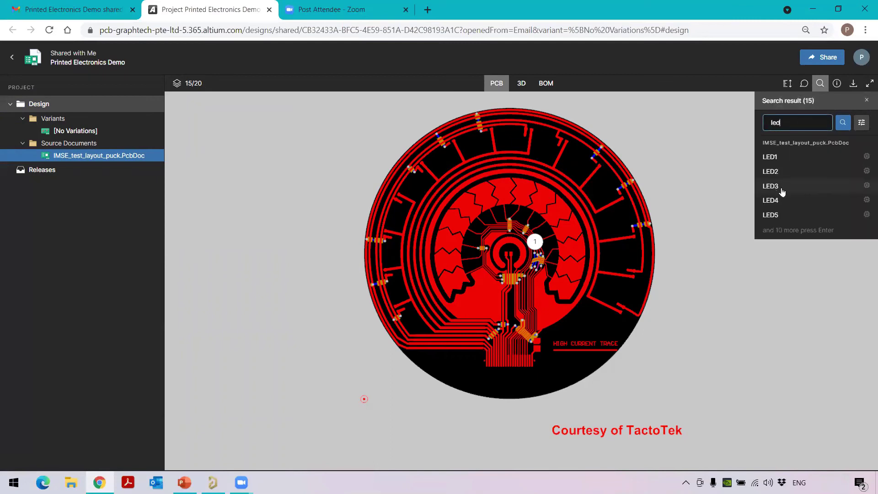
click(777, 202)
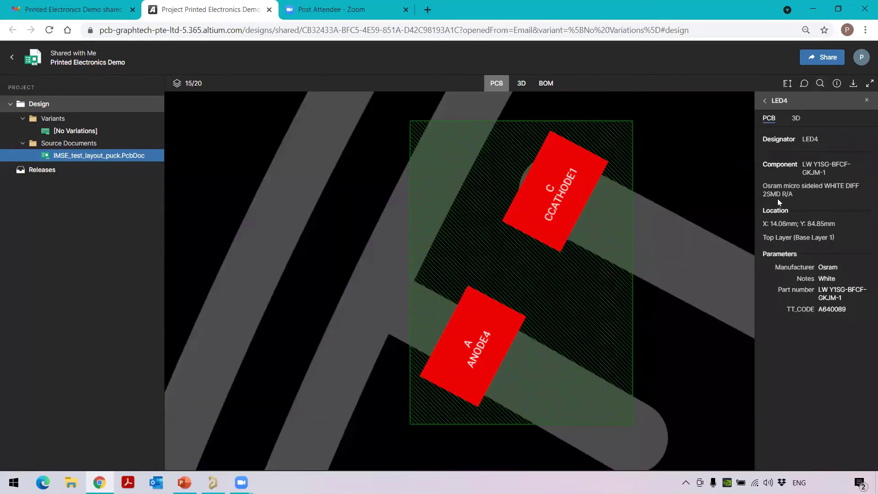
scroll(637, 235, down, 10)
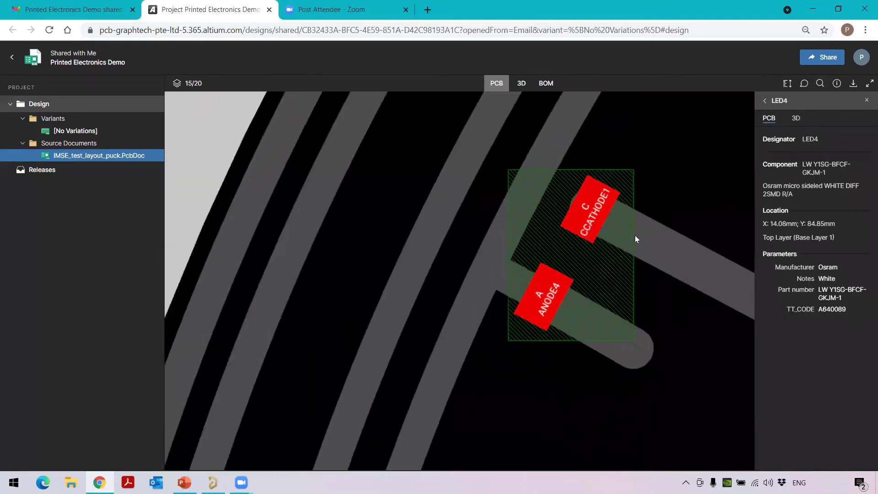
click(416, 242)
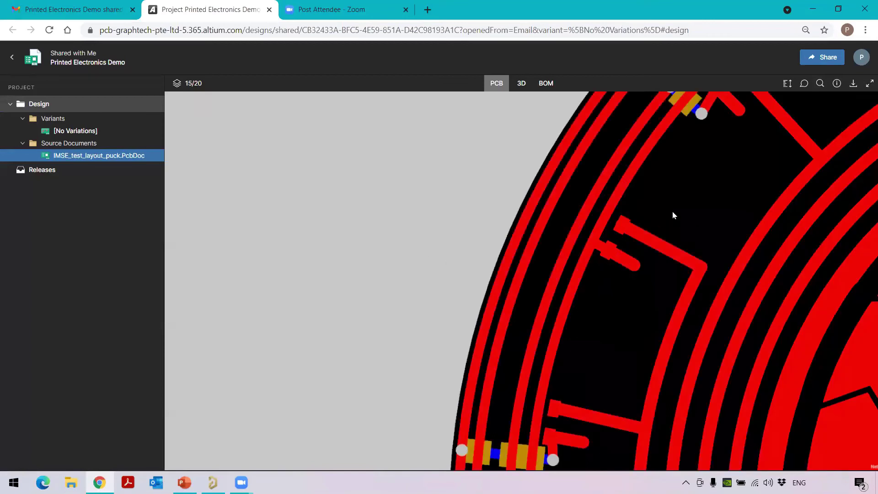
scroll(672, 215, down, 5)
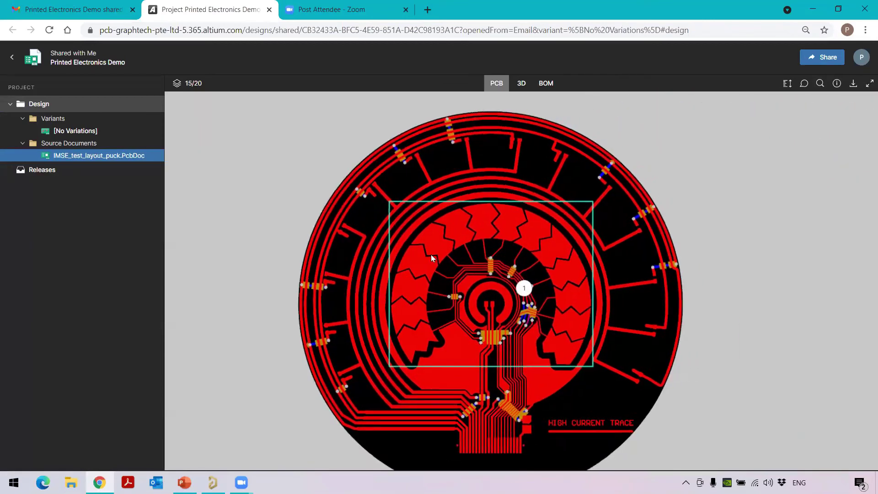
Search for 'led2', jump to LED2, then return to the Altium Designer desktop app
click(819, 84)
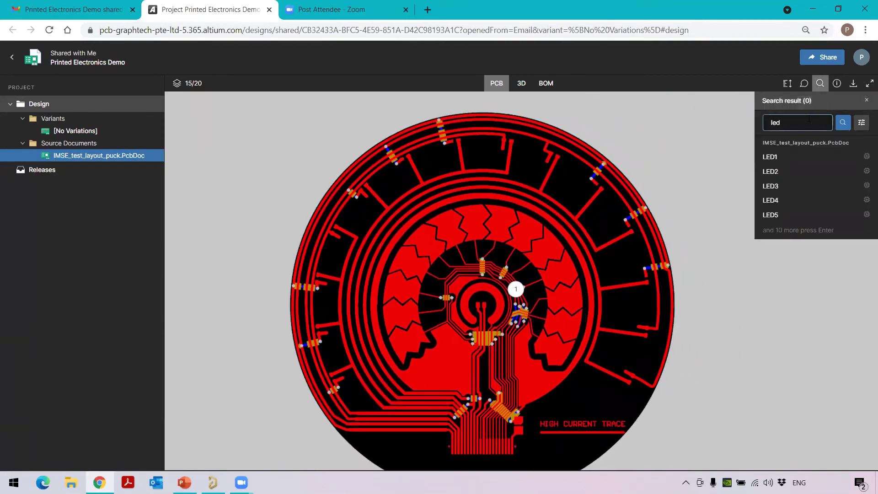
text(2)
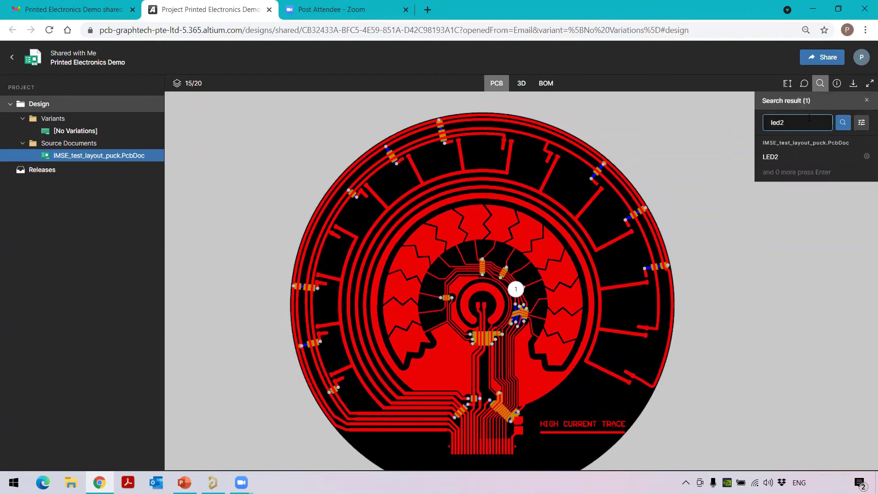
click(789, 171)
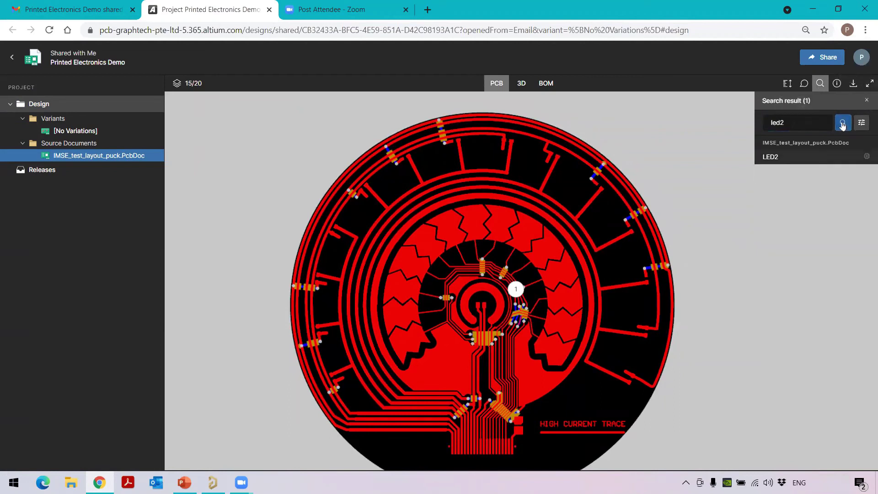
click(791, 157)
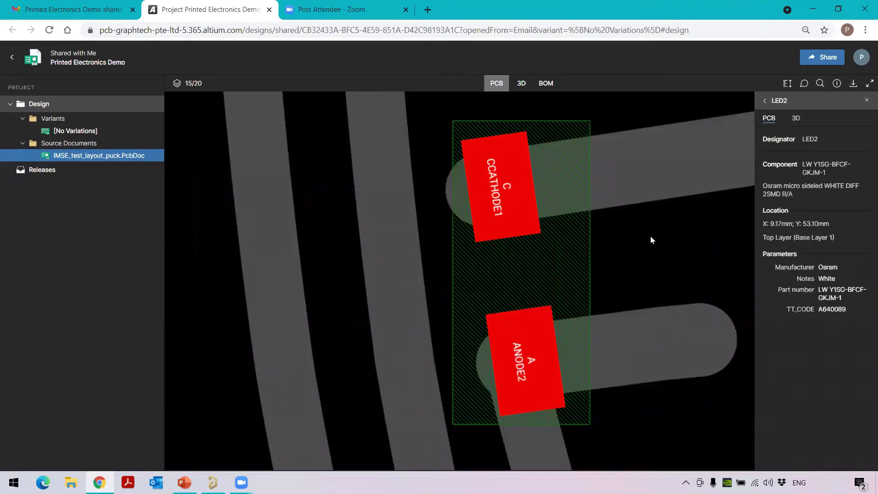
scroll(652, 240, down, 10)
click(532, 261)
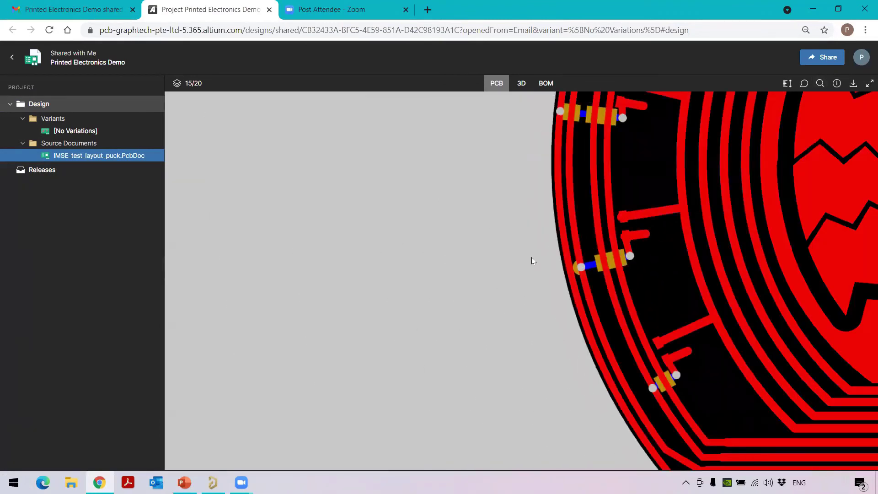
scroll(530, 236, down, 5)
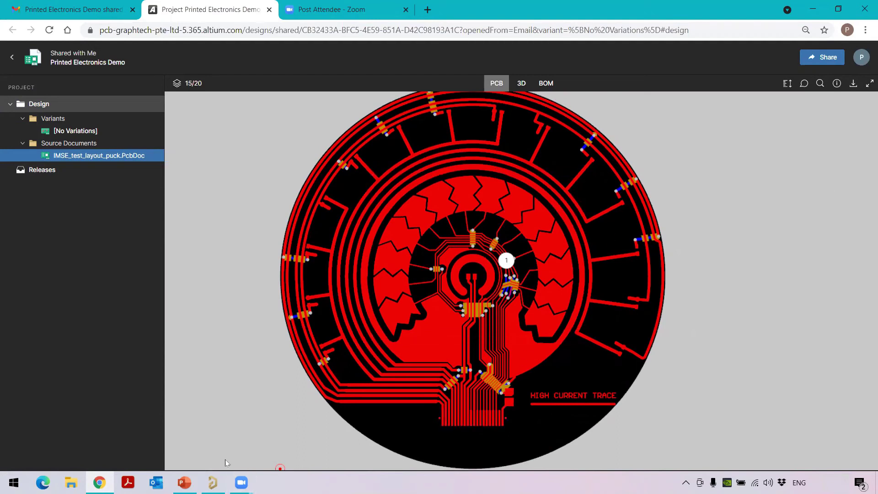
click(213, 482)
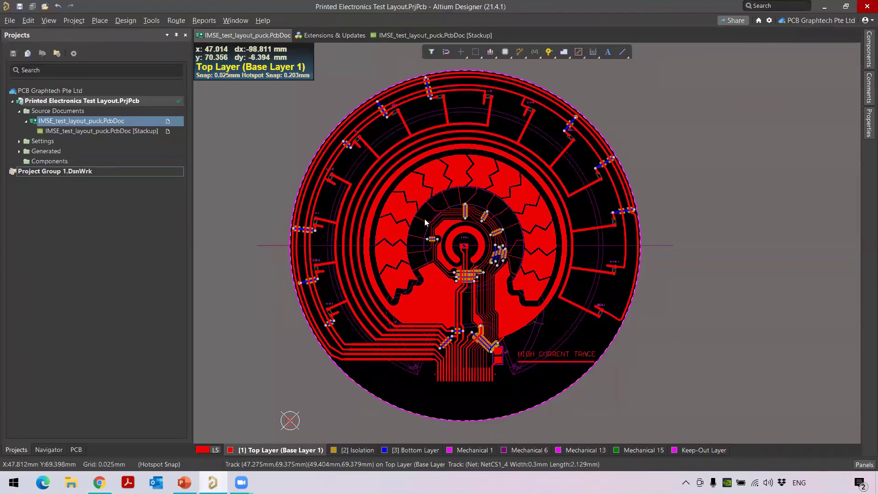
Close the PCB and its stackup documents, then reopen IMSE_test_layout_puck.PcbDoc
right_click(113, 121)
click(126, 124)
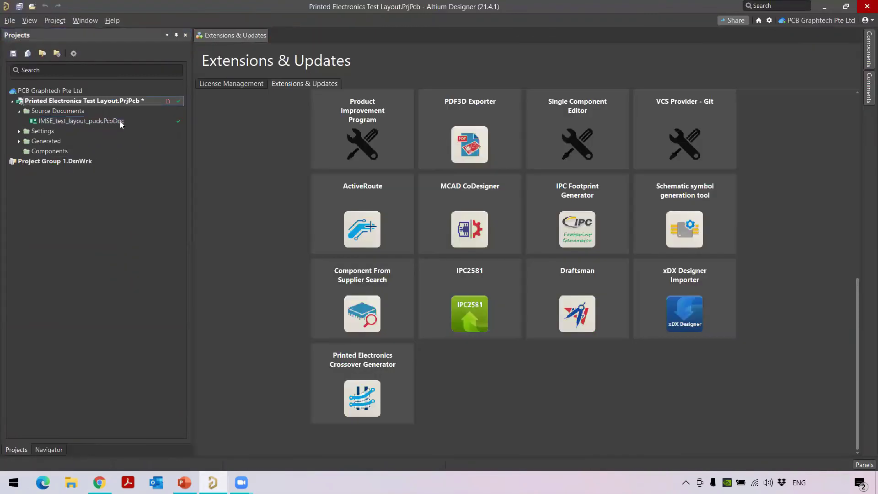
click(106, 122)
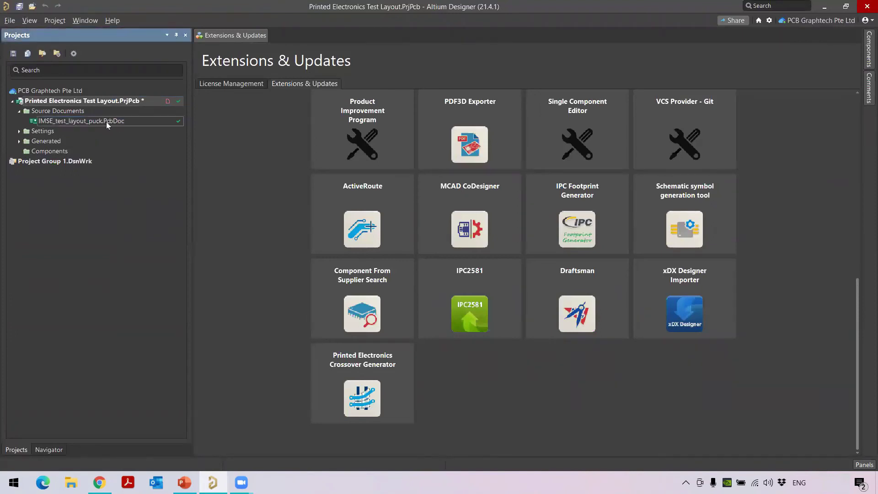
double_click(106, 122)
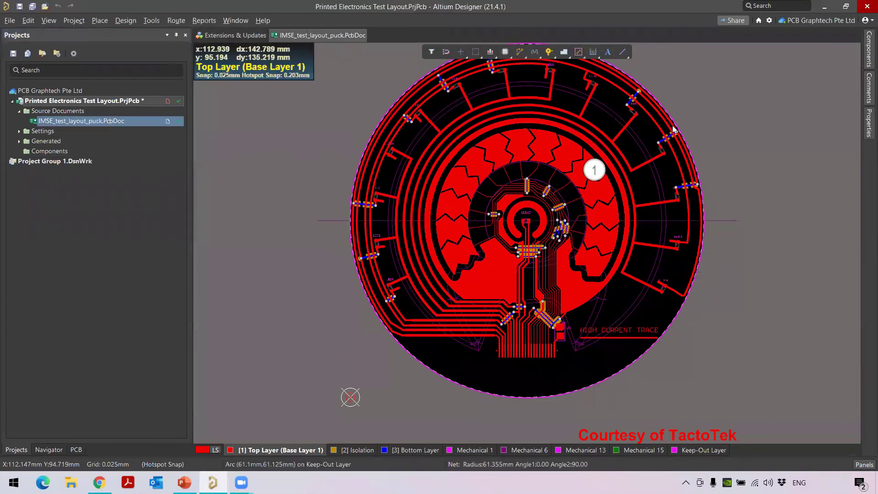
Read comment 1's hatching request, then select the central solid copper pour
click(593, 172)
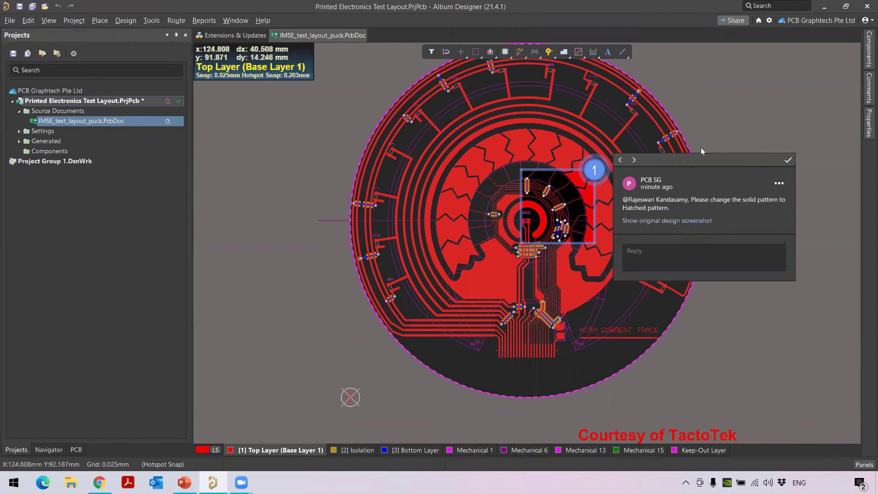
click(740, 119)
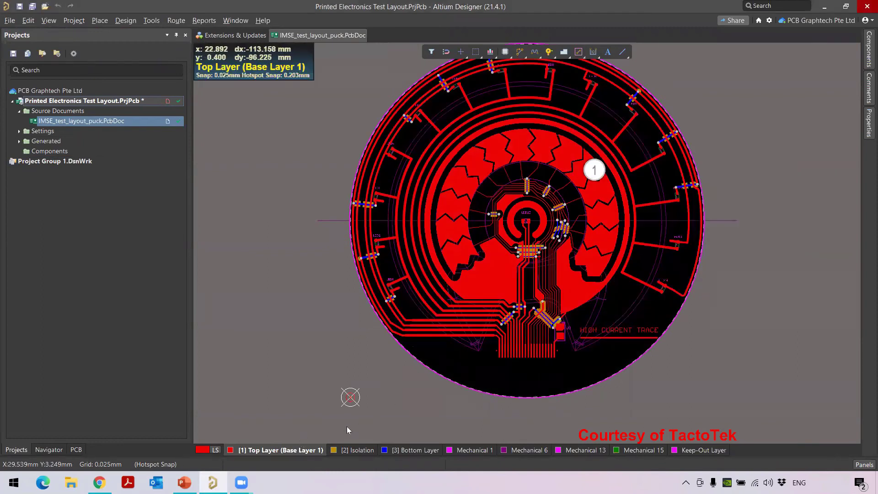
click(498, 289)
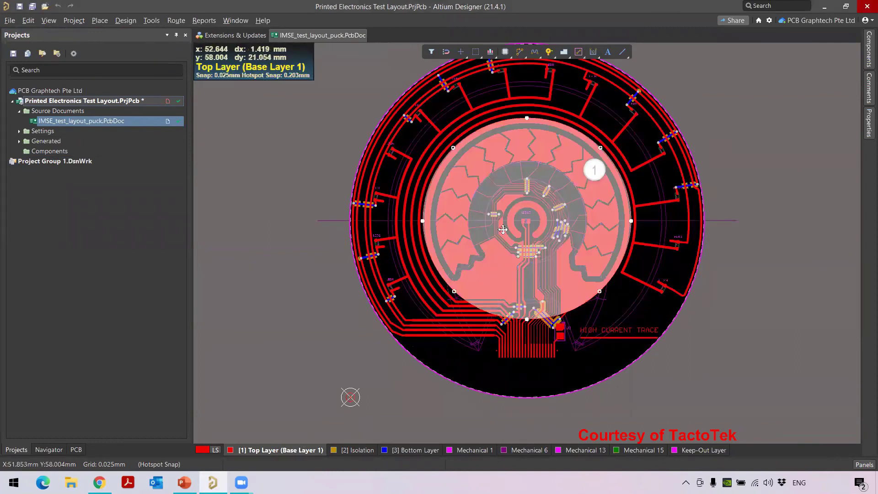
Change the selected pour's fill to Hatched at 45 Degree and repour it
click(866, 130)
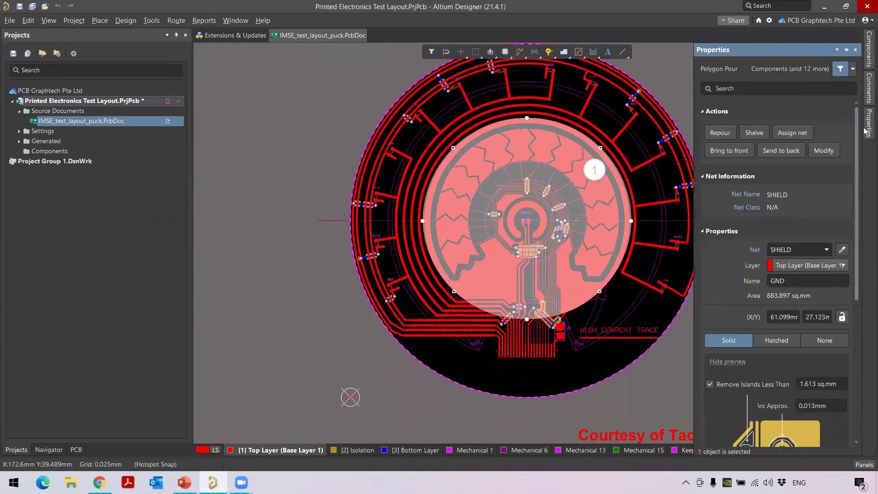
scroll(771, 369, down, 3)
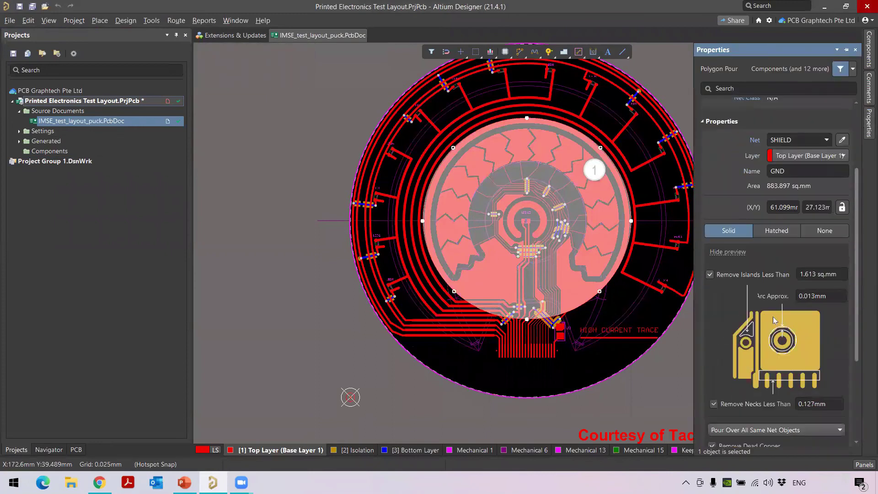
click(777, 231)
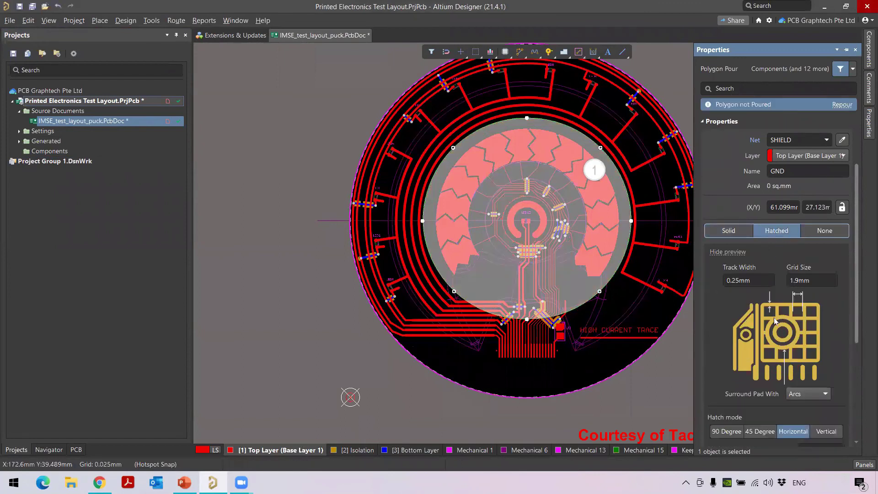
scroll(773, 317, down, 3)
click(766, 350)
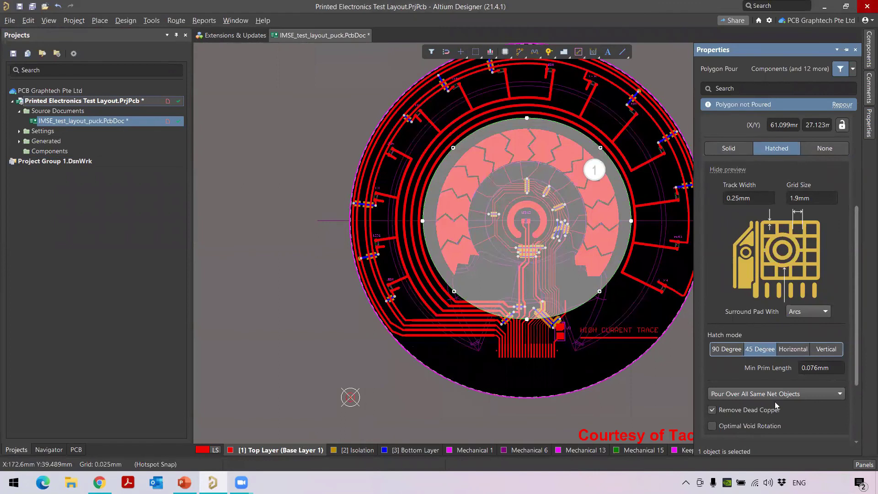
click(842, 104)
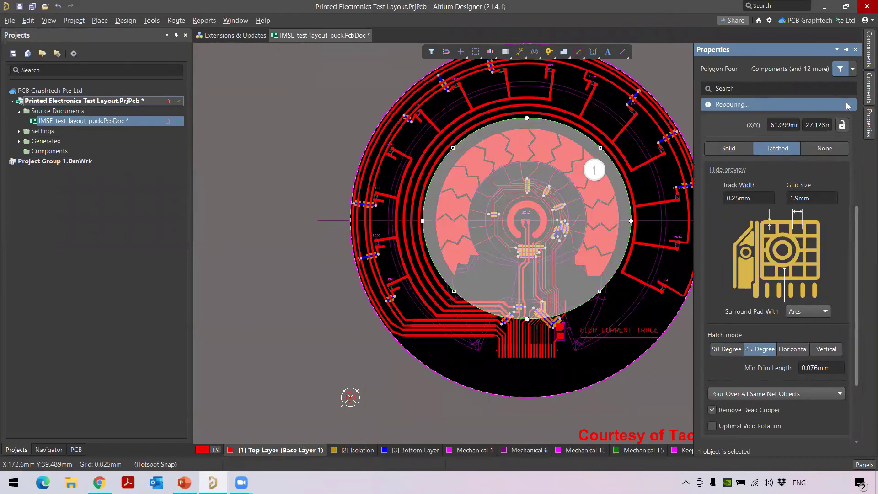
Deselect the repoured polygon and bring comment marker 1 back up
click(323, 321)
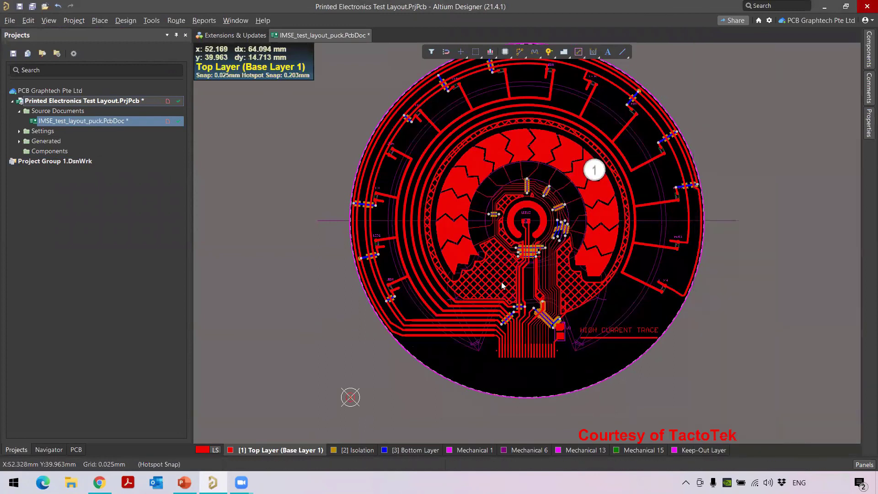
ctrl+scroll(582, 260, up, 1)
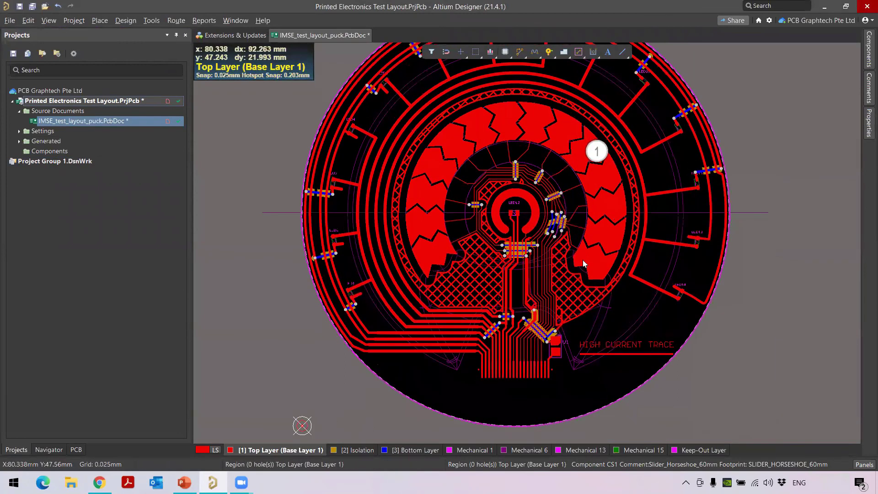
click(598, 154)
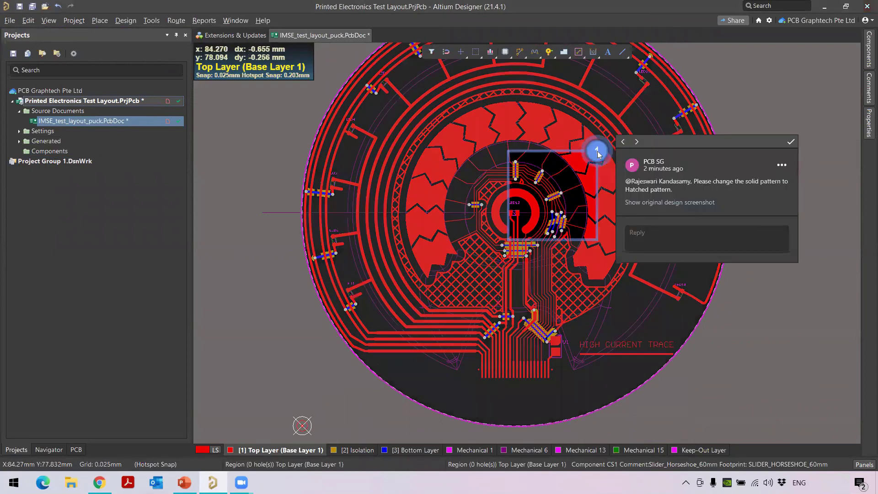
Post the reply 'Done. Please check and review it.' on comment 1
click(660, 232)
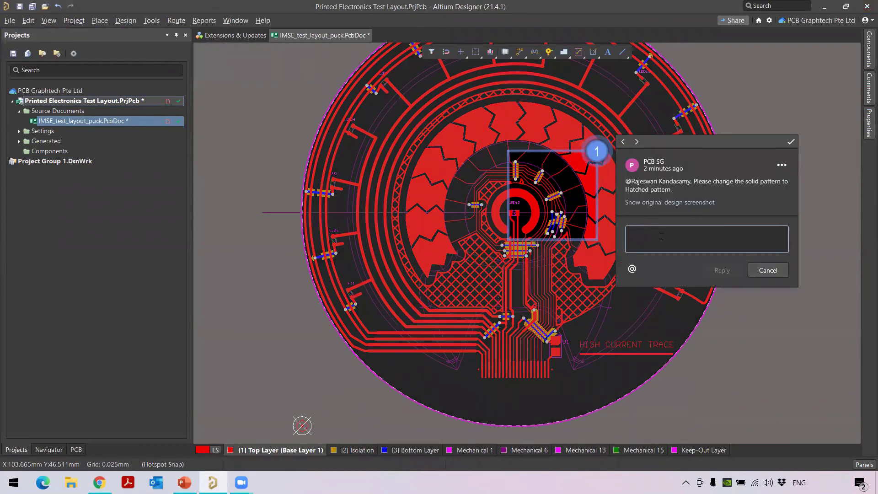
text(Done.)
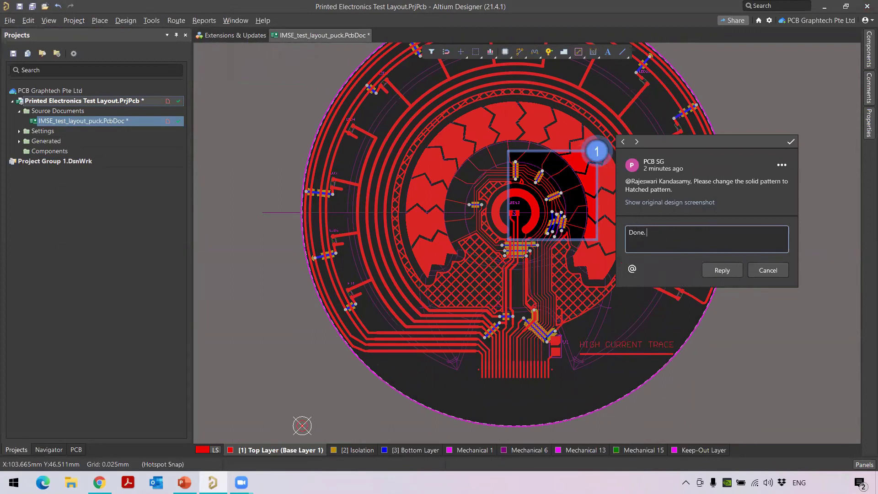
text( Please check and review it.)
click(722, 271)
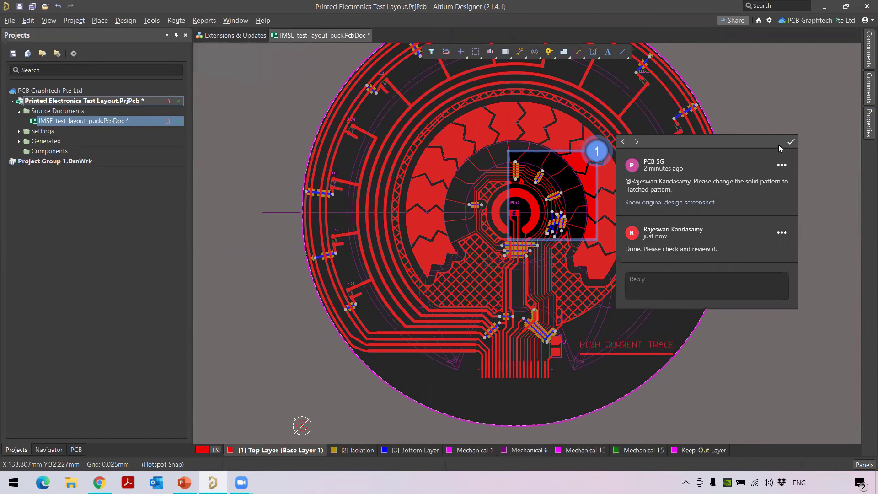
Mark comment 1 as resolved
click(793, 143)
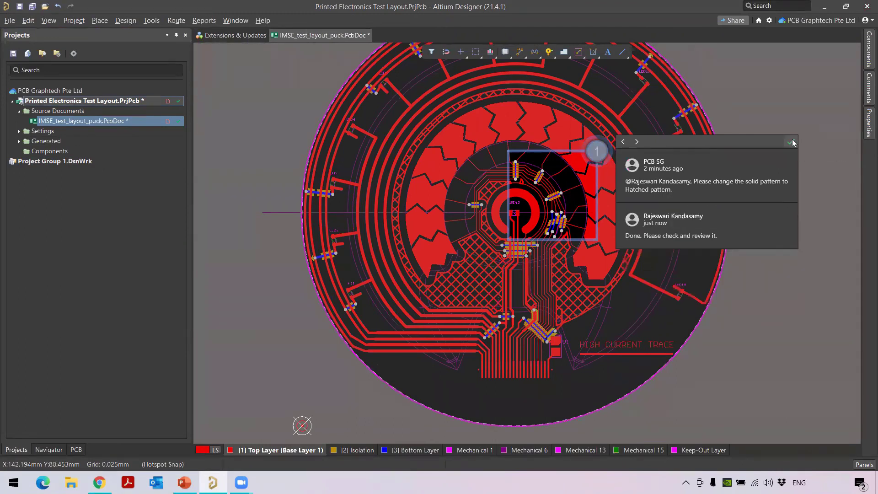
click(791, 142)
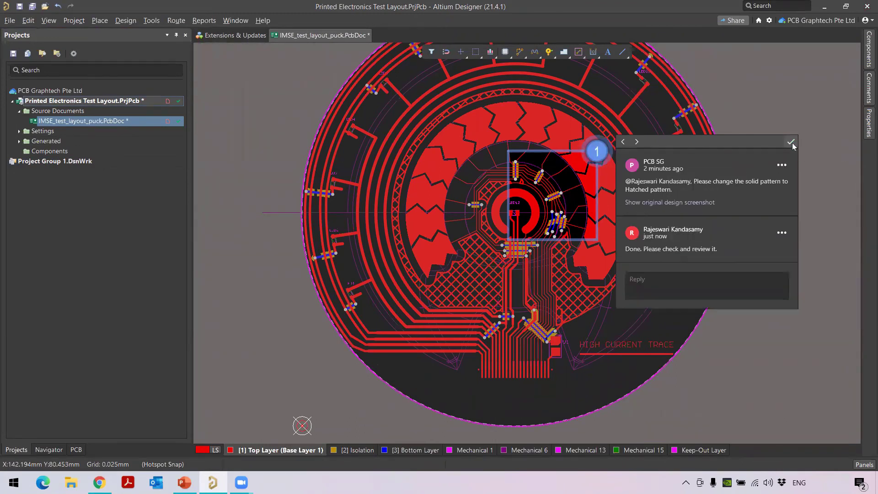
click(791, 142)
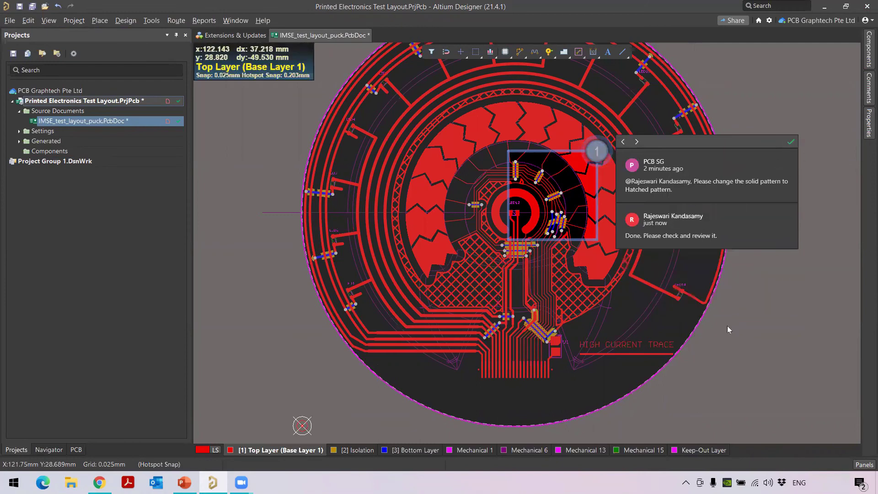
Close the comment thread, recenter the hatched puck board, and launch Project Releaser
click(728, 330)
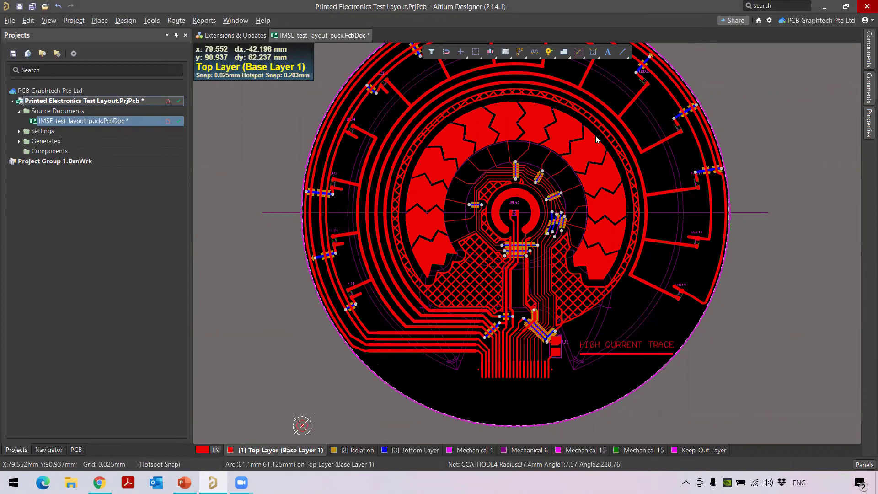
right_drag(539, 218, 513, 252)
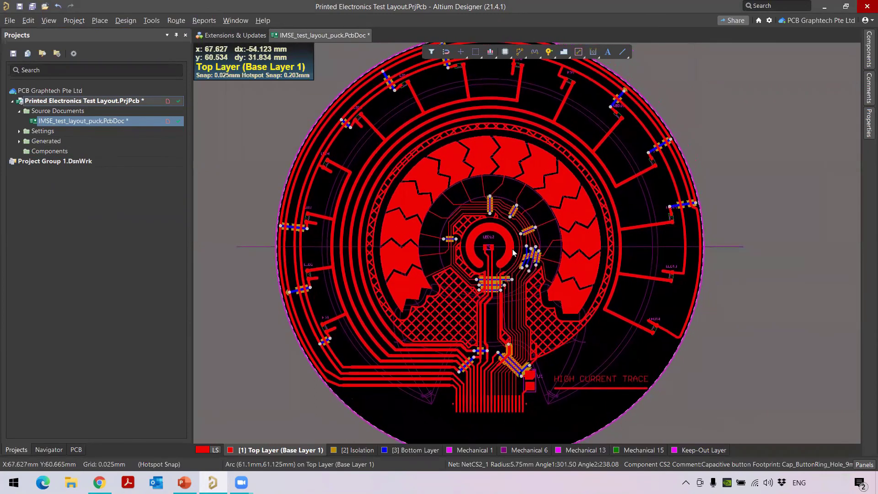
ctrl+scroll(513, 252, down, 1)
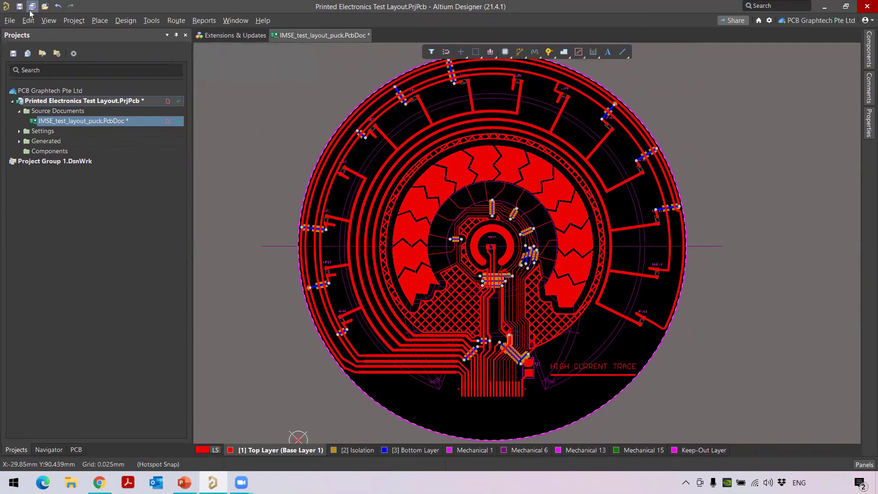
click(75, 20)
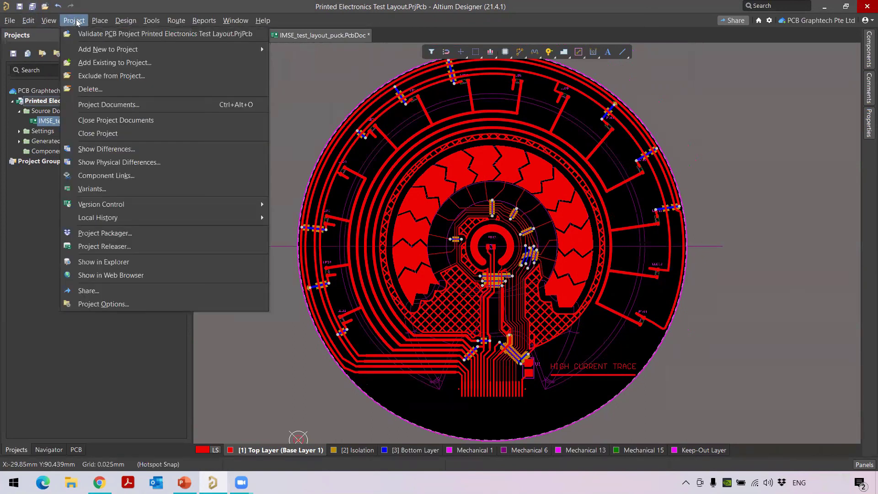
click(111, 247)
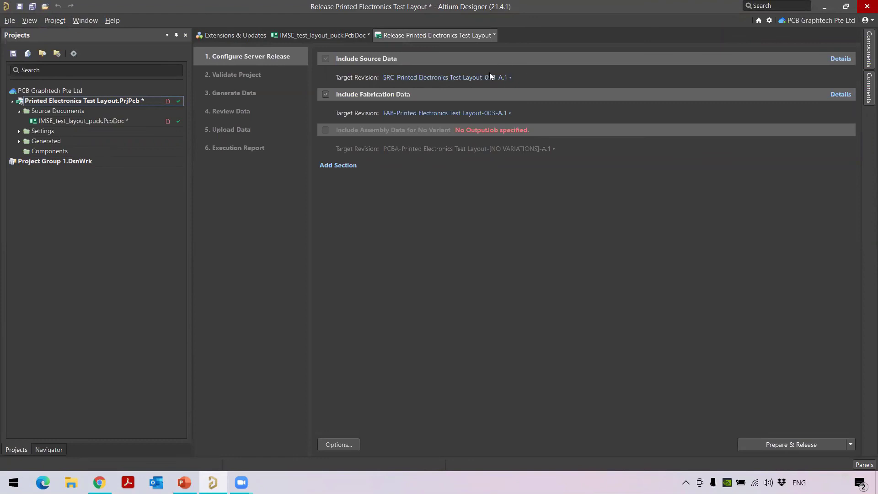
Show details of the source and Gerber fabrication data, then expand Settings > Output Job Files
click(841, 59)
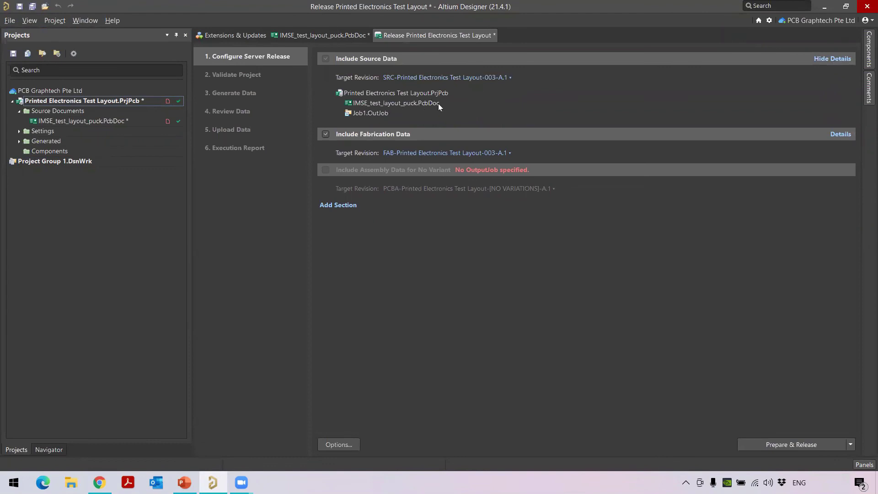
click(840, 134)
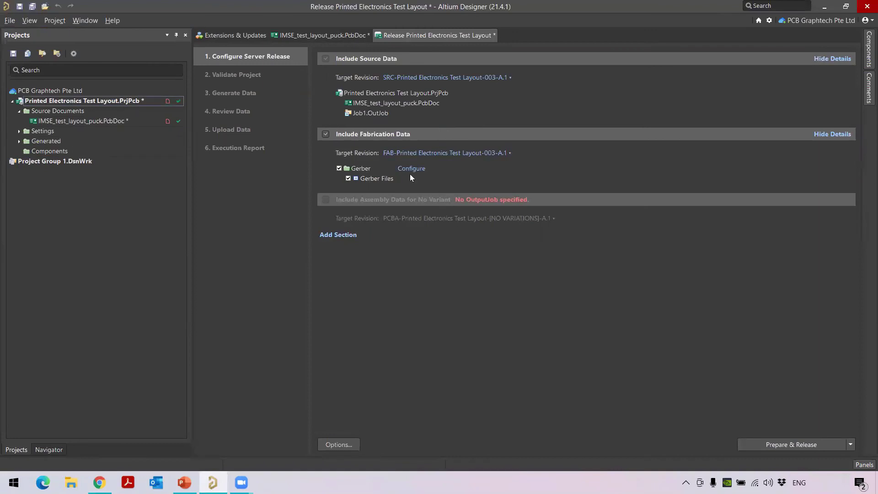
click(19, 131)
click(27, 142)
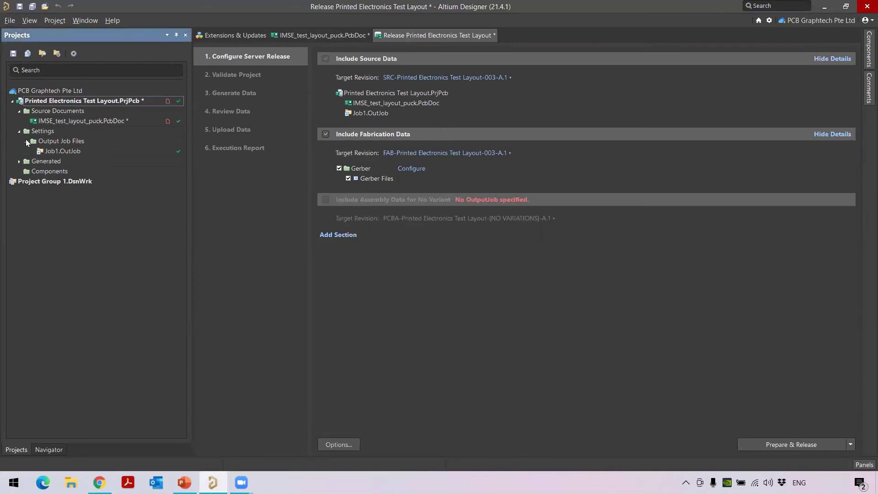
Open Job1.OutJob to check its Gerber output, then return to the release page via the PcbDoc
double_click(60, 151)
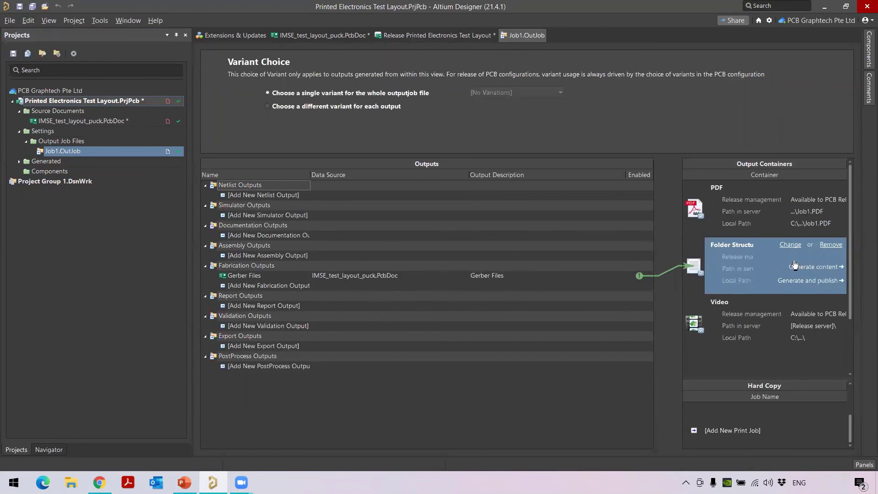
click(280, 36)
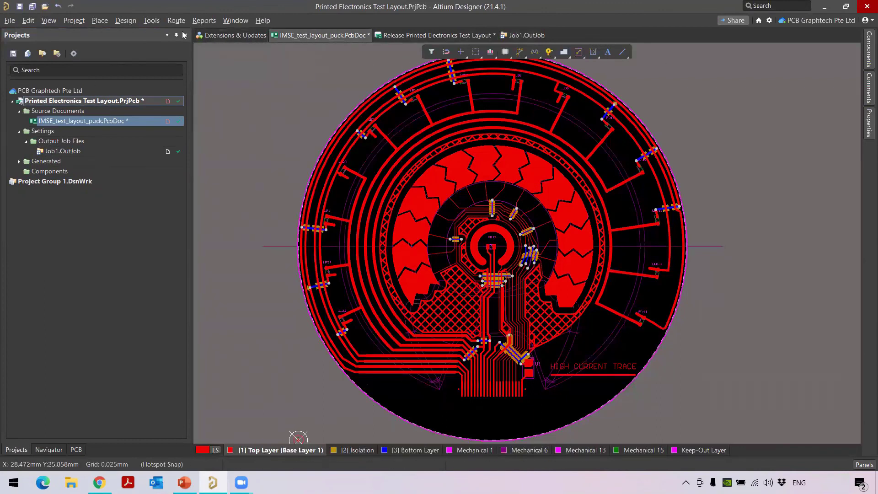
key(ctrl+Tab)
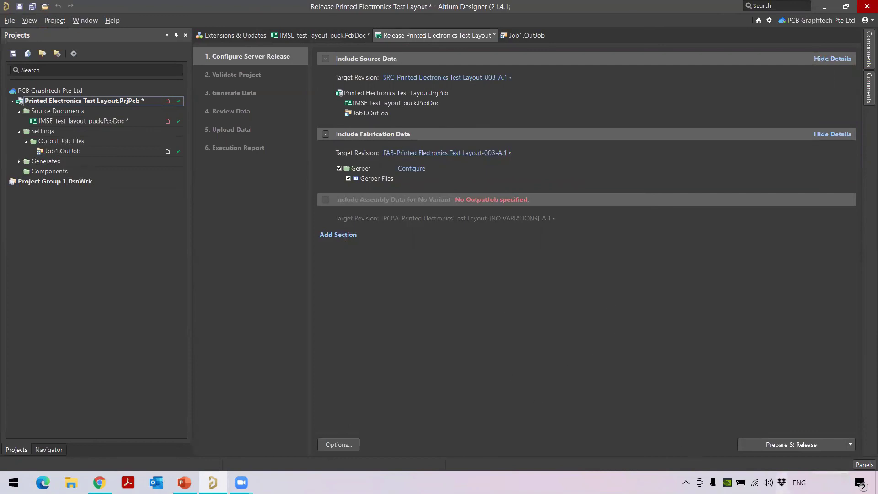
Start the release, confirm creating SRC and FAB items, and commit the modified PcbDoc and PrjPcb
click(811, 444)
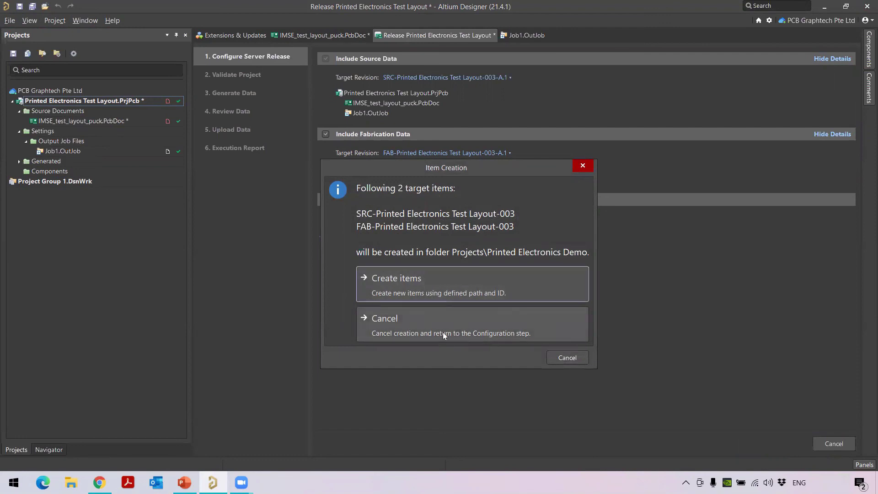
click(458, 279)
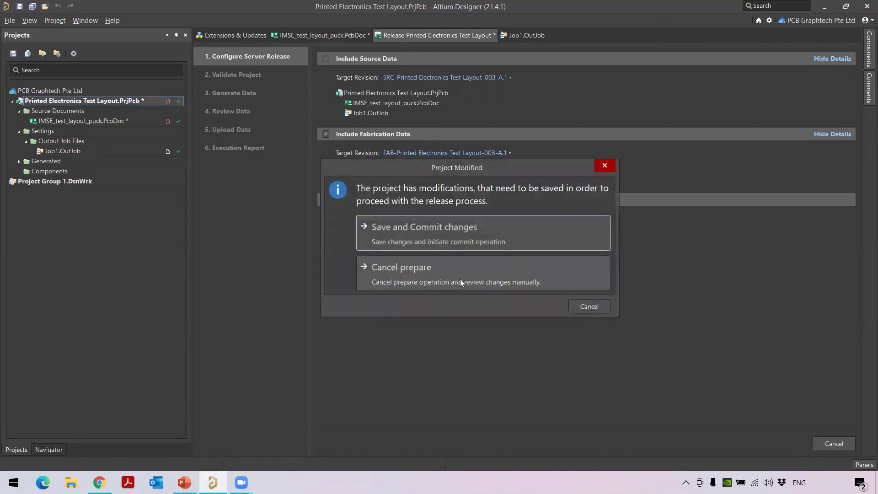
click(454, 230)
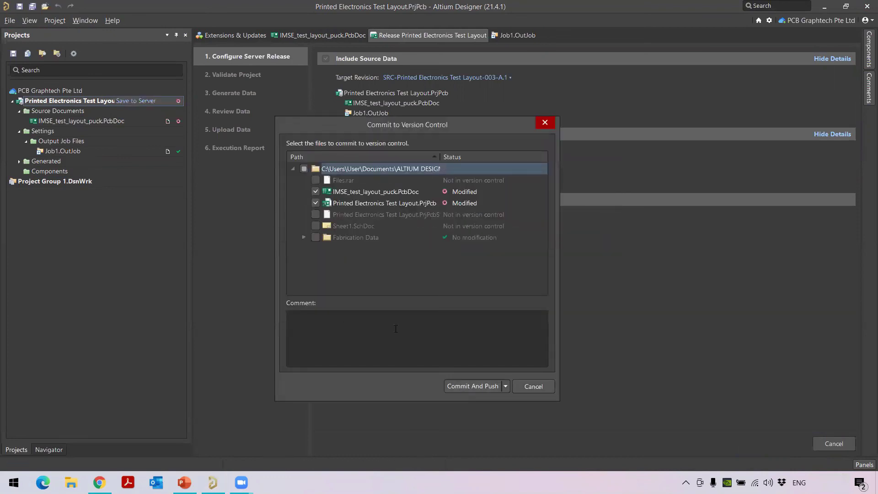
Commit and push with the note 'Created new project and Released to the Serve'
click(307, 322)
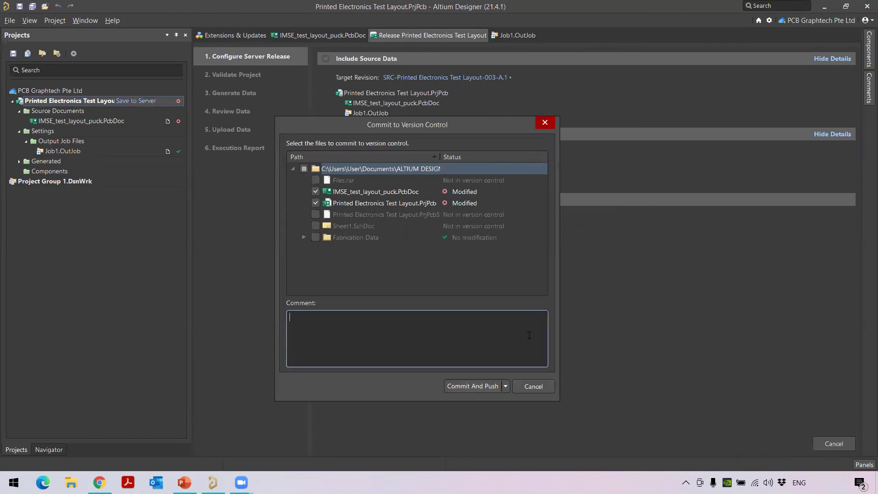
text(Created new project and Released to the Server.)
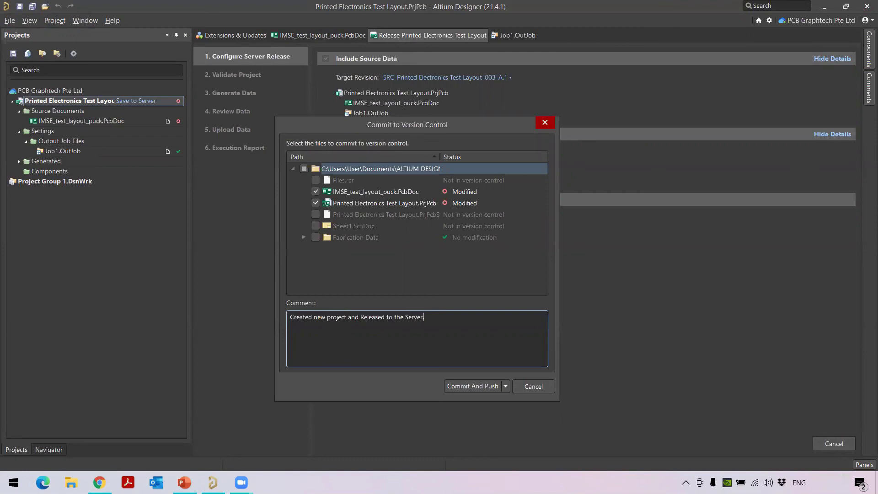
click(472, 386)
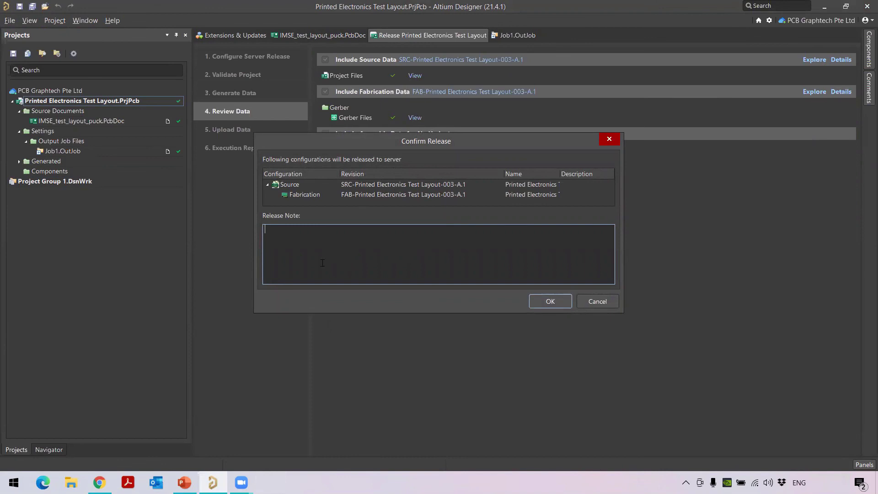
Confirm the 003-A.1 release, then review the SRC files and 20 Gerber files in the report before closing it
click(549, 301)
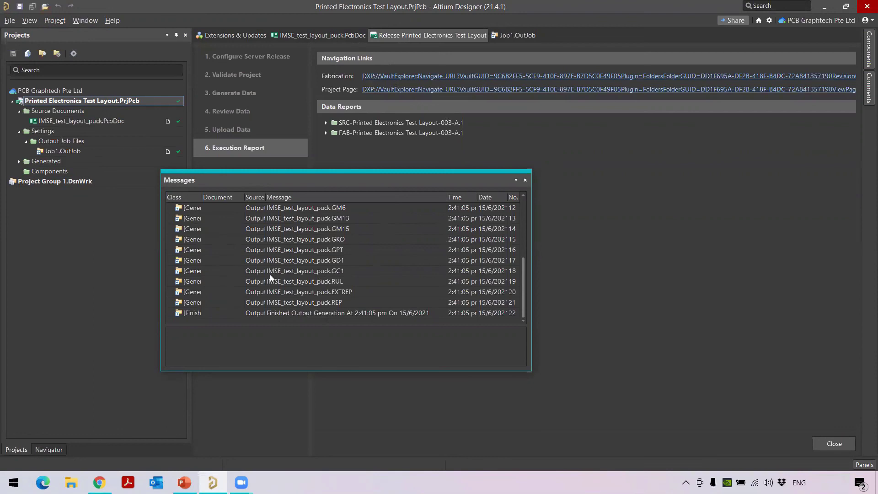
click(524, 180)
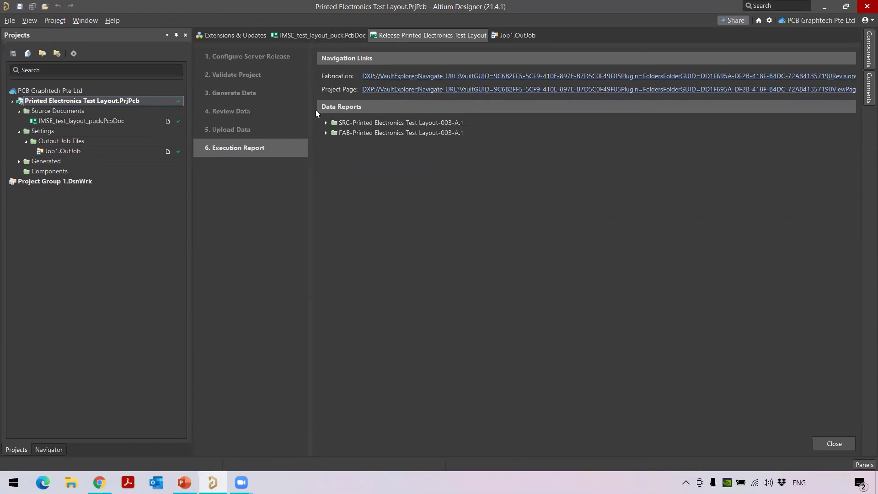
click(326, 123)
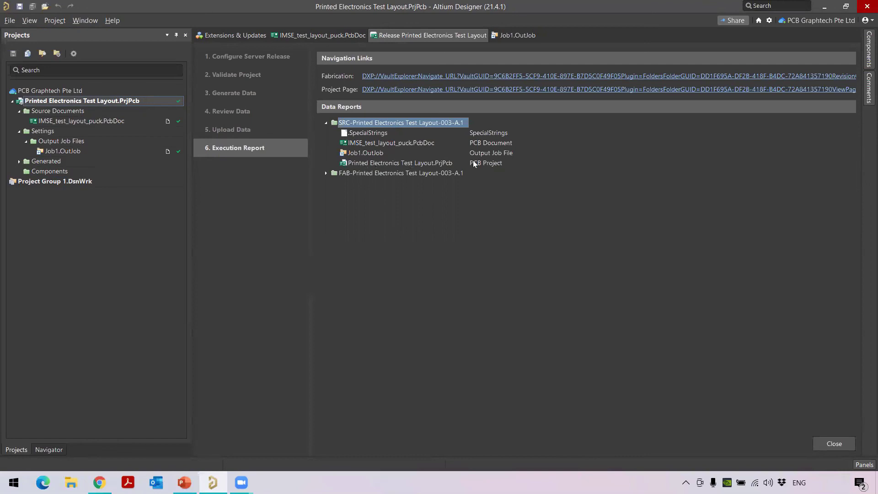
click(325, 173)
click(335, 183)
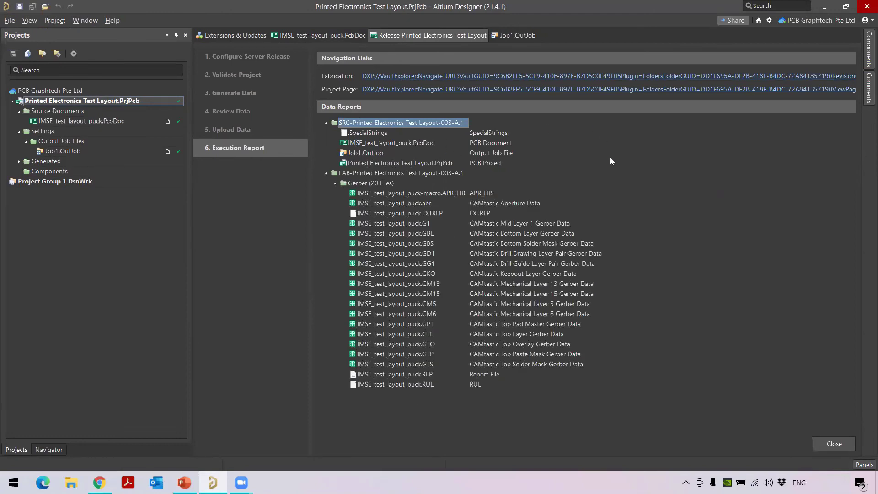
click(827, 443)
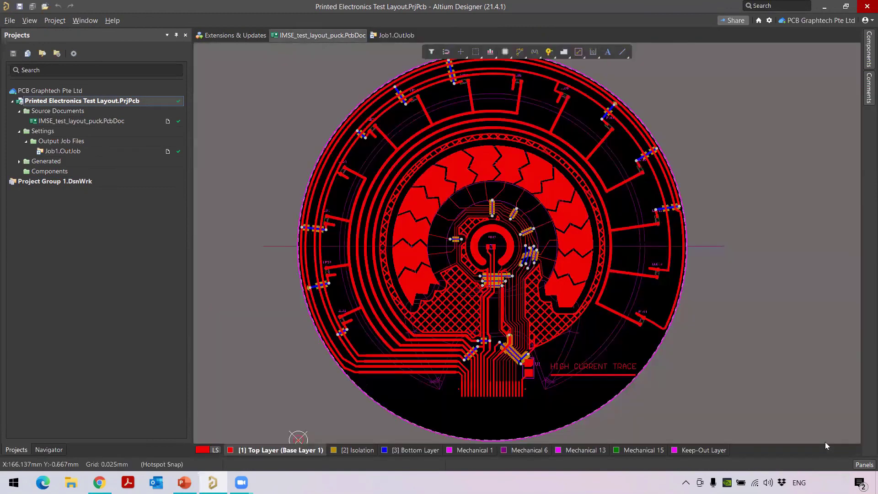
Open the Explorer panel on the Printed Electronics project and widen its folder tree
click(863, 464)
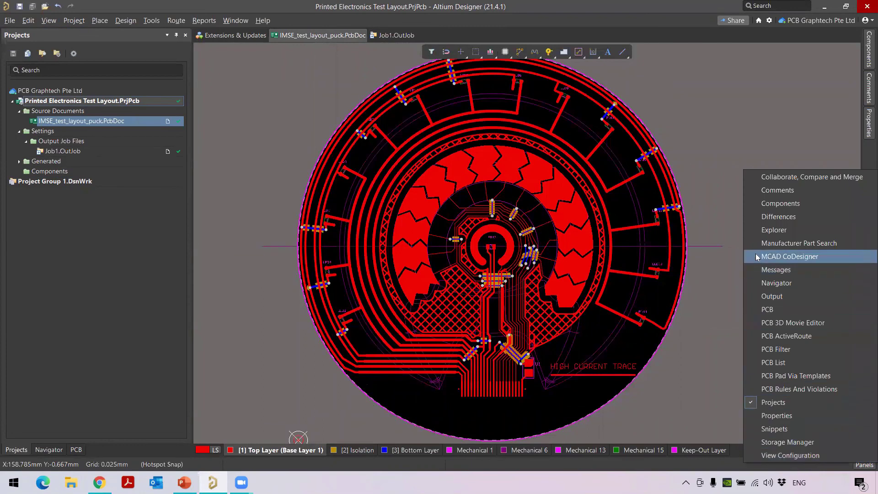
click(774, 230)
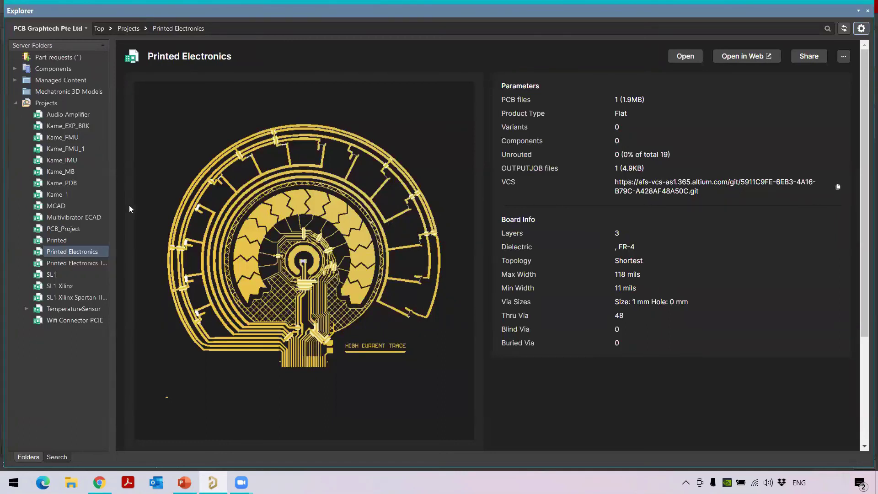
drag(145, 202, 161, 204)
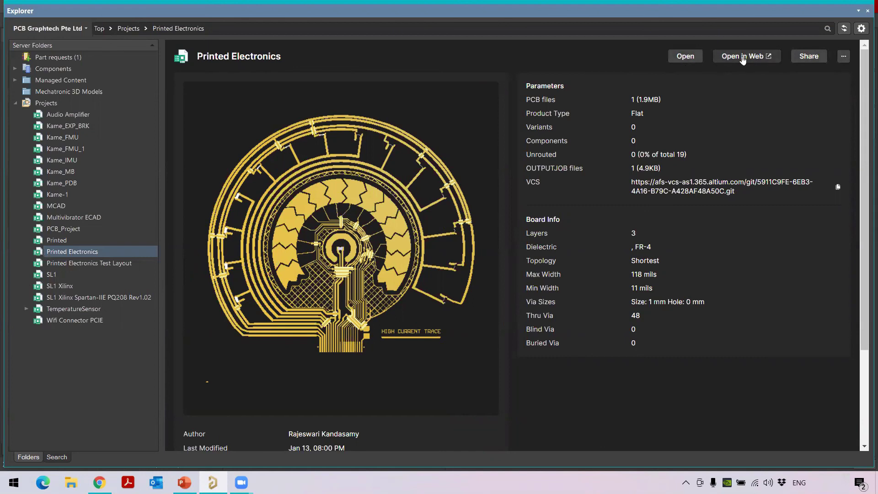
Open the Printed Electronics project on the web and orbit its 3D board preview
click(742, 58)
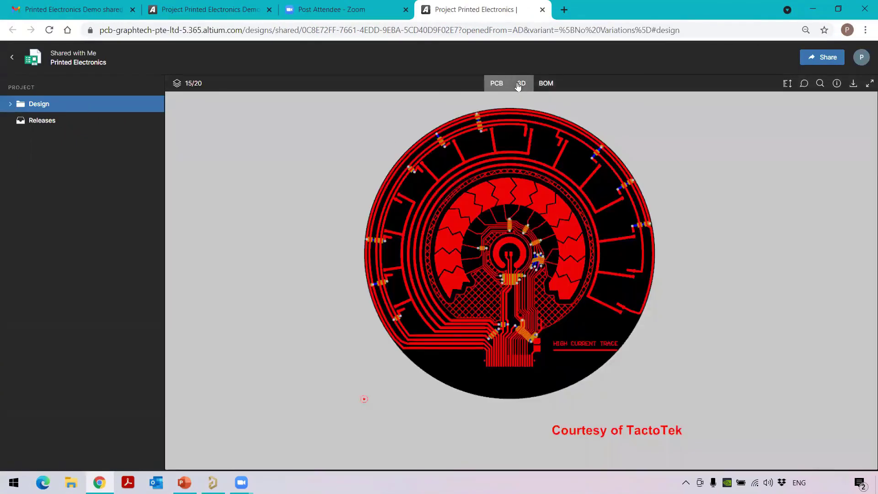
click(521, 84)
drag(482, 237, 168, 218)
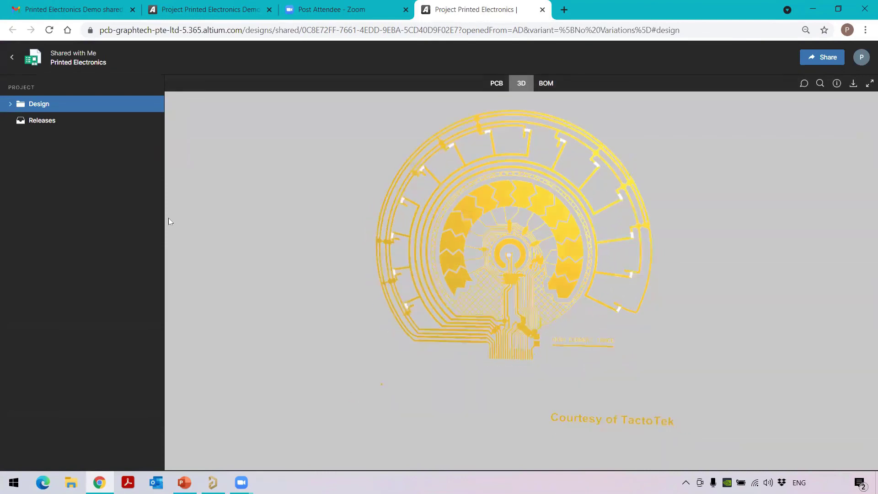
Return to the PCB view, expand Design, and list the project's releases with Fabrication A.1 and Sources A.1
click(495, 83)
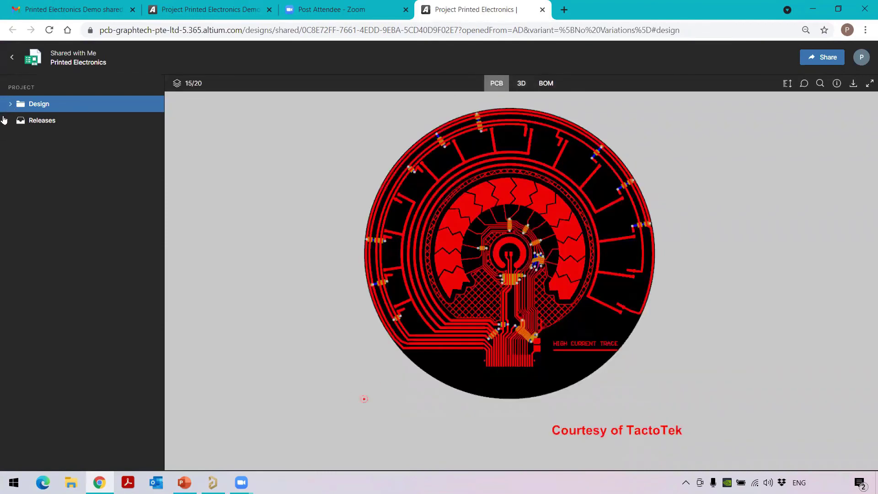
click(10, 103)
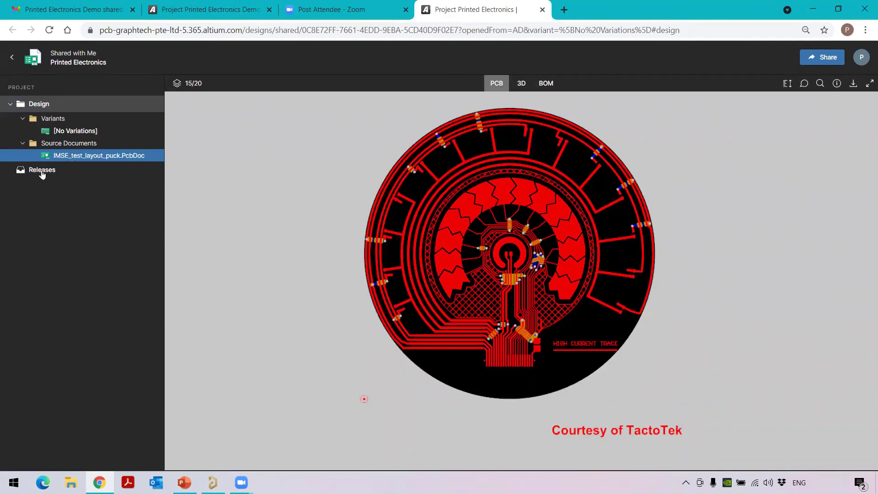
click(41, 170)
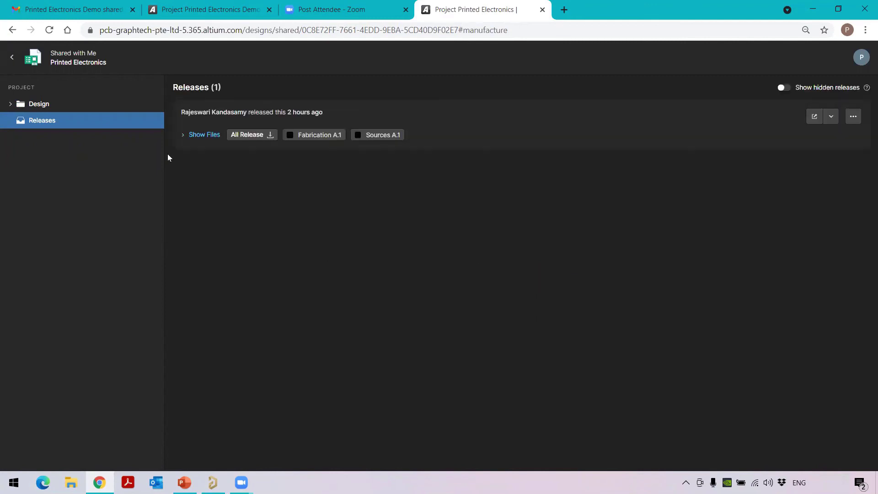
Browse the SRC source files and Gerber files, then open the release page showing 3 layers and 48 thru vias
click(194, 137)
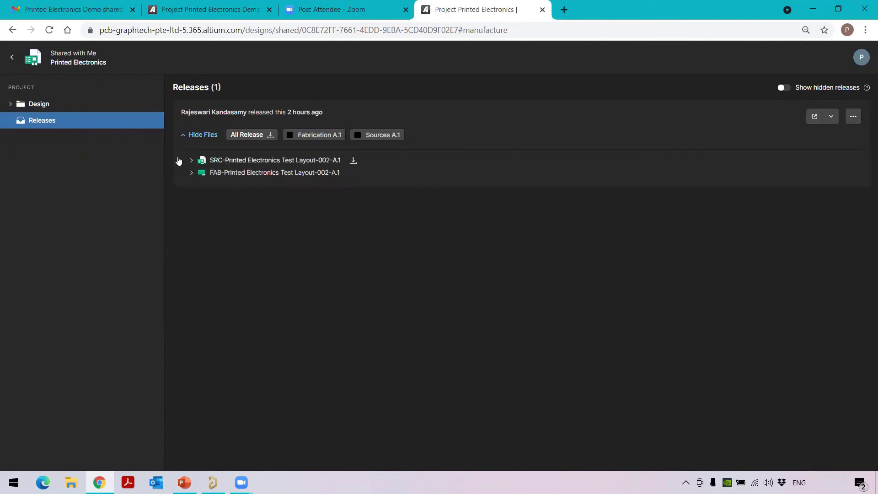
click(191, 161)
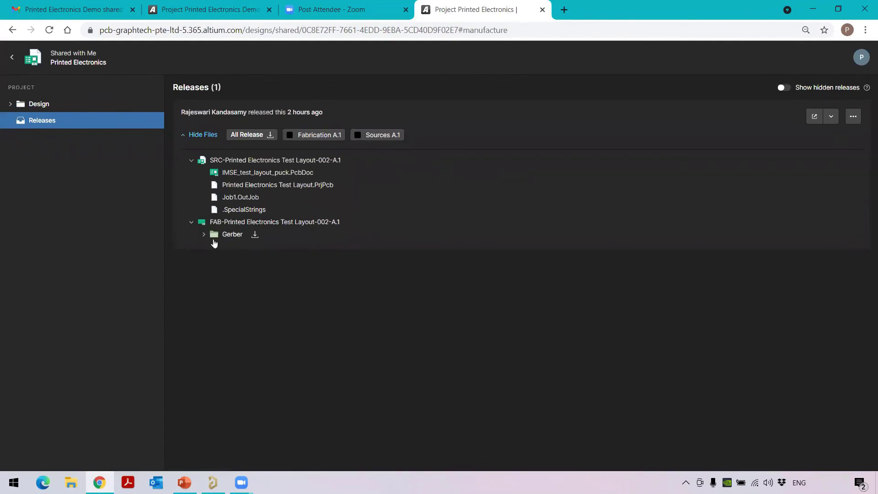
click(203, 234)
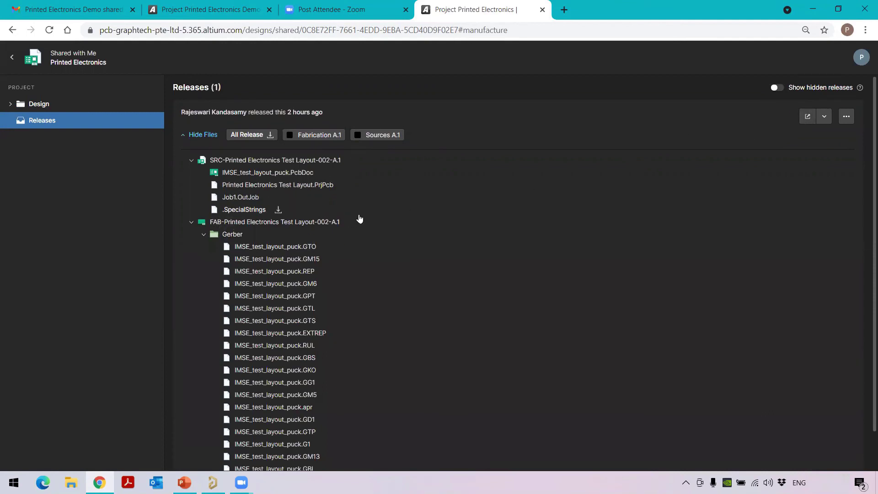
click(808, 118)
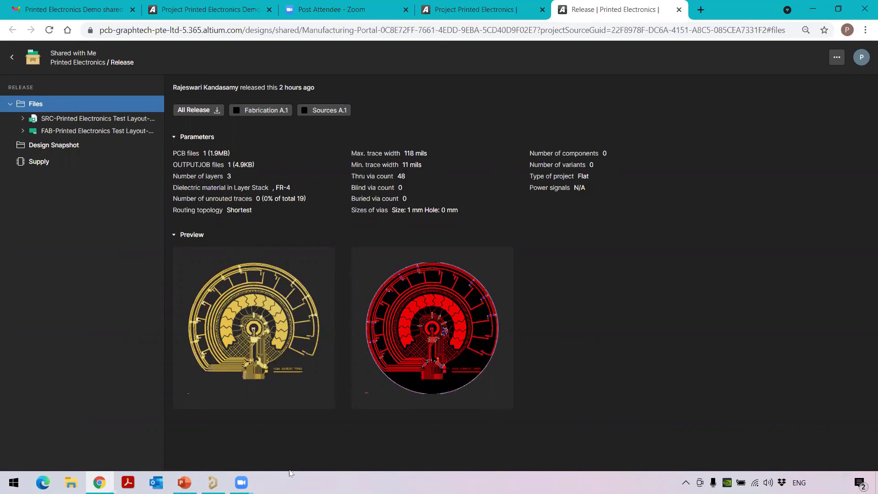
mouse_move(213, 482)
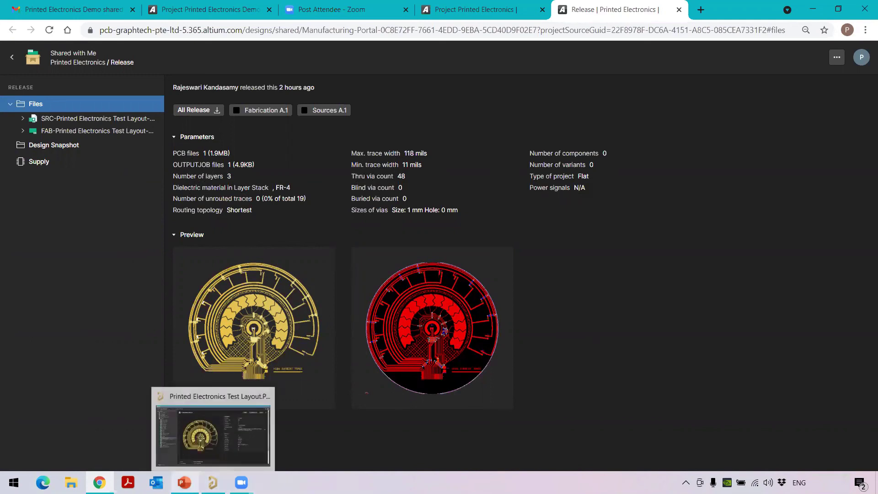